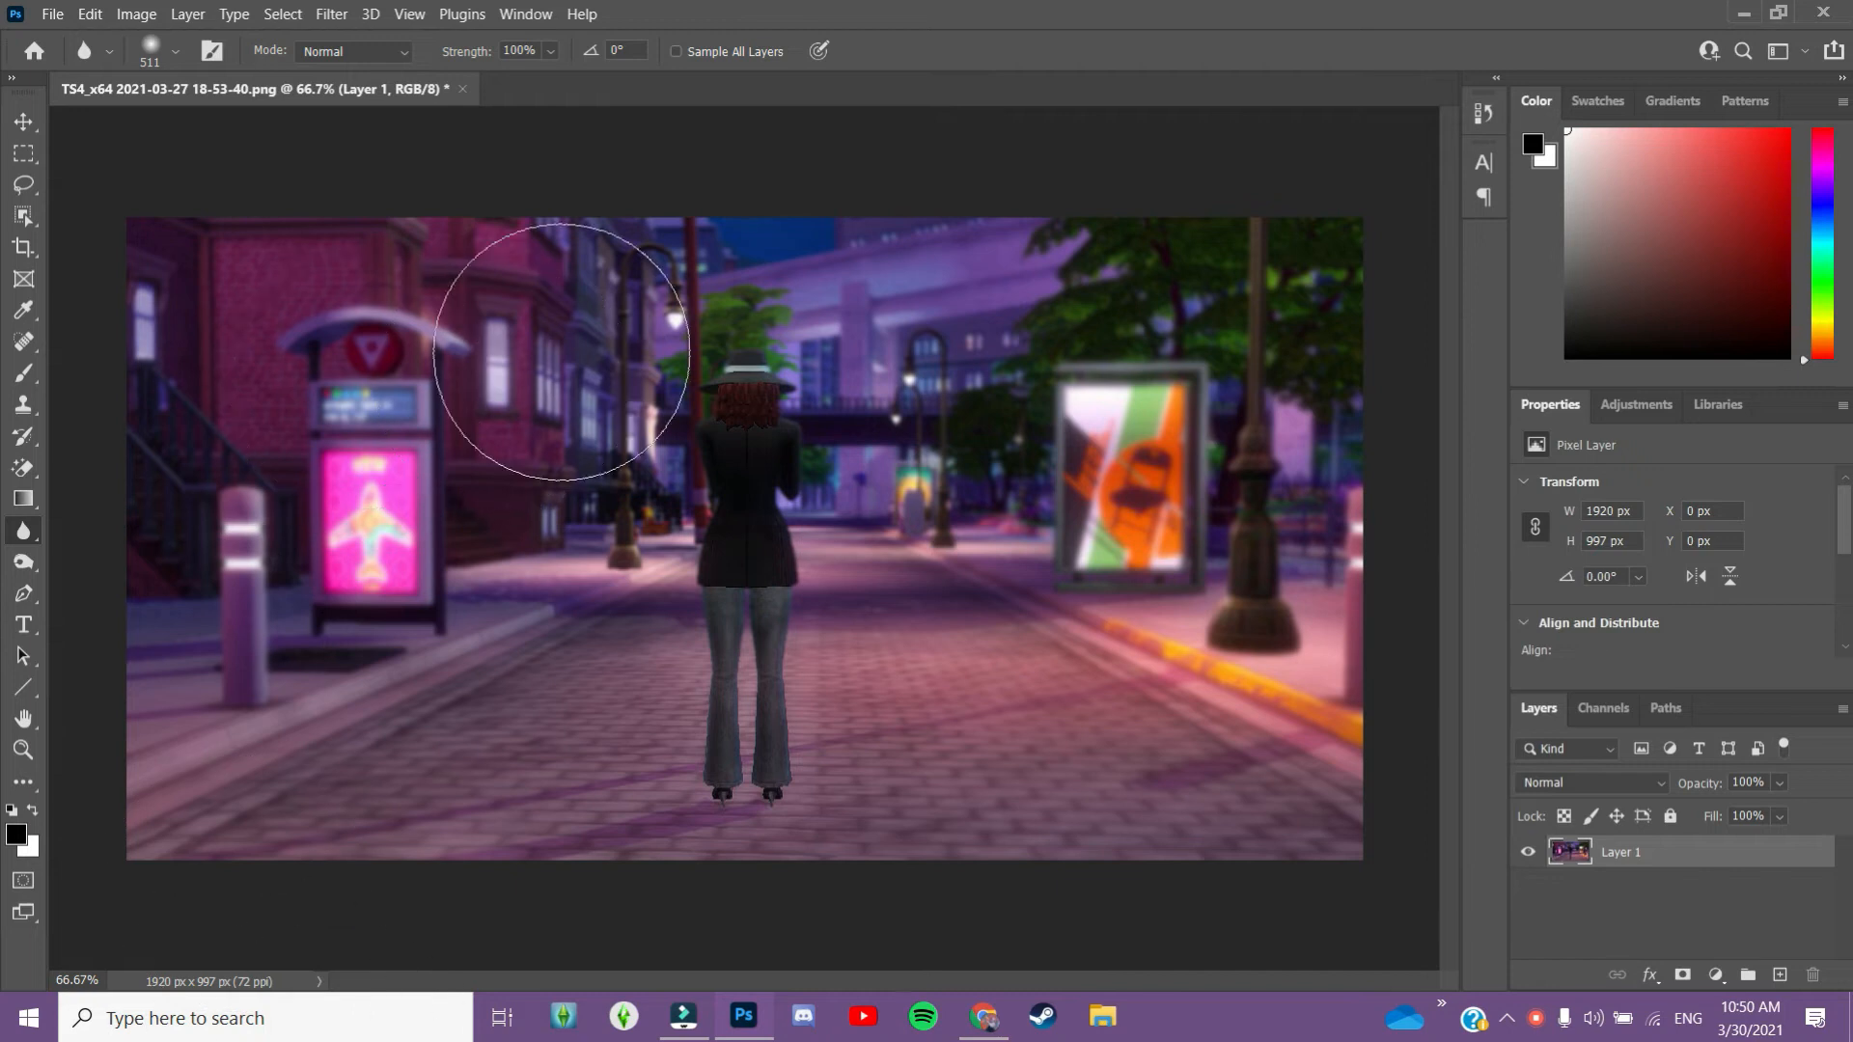
Apply a Brightness/Contrast adjustment to Layer 1 with brightness -17 and contrast 100
{"action": "left_click", "coordinate": [188, 13]}
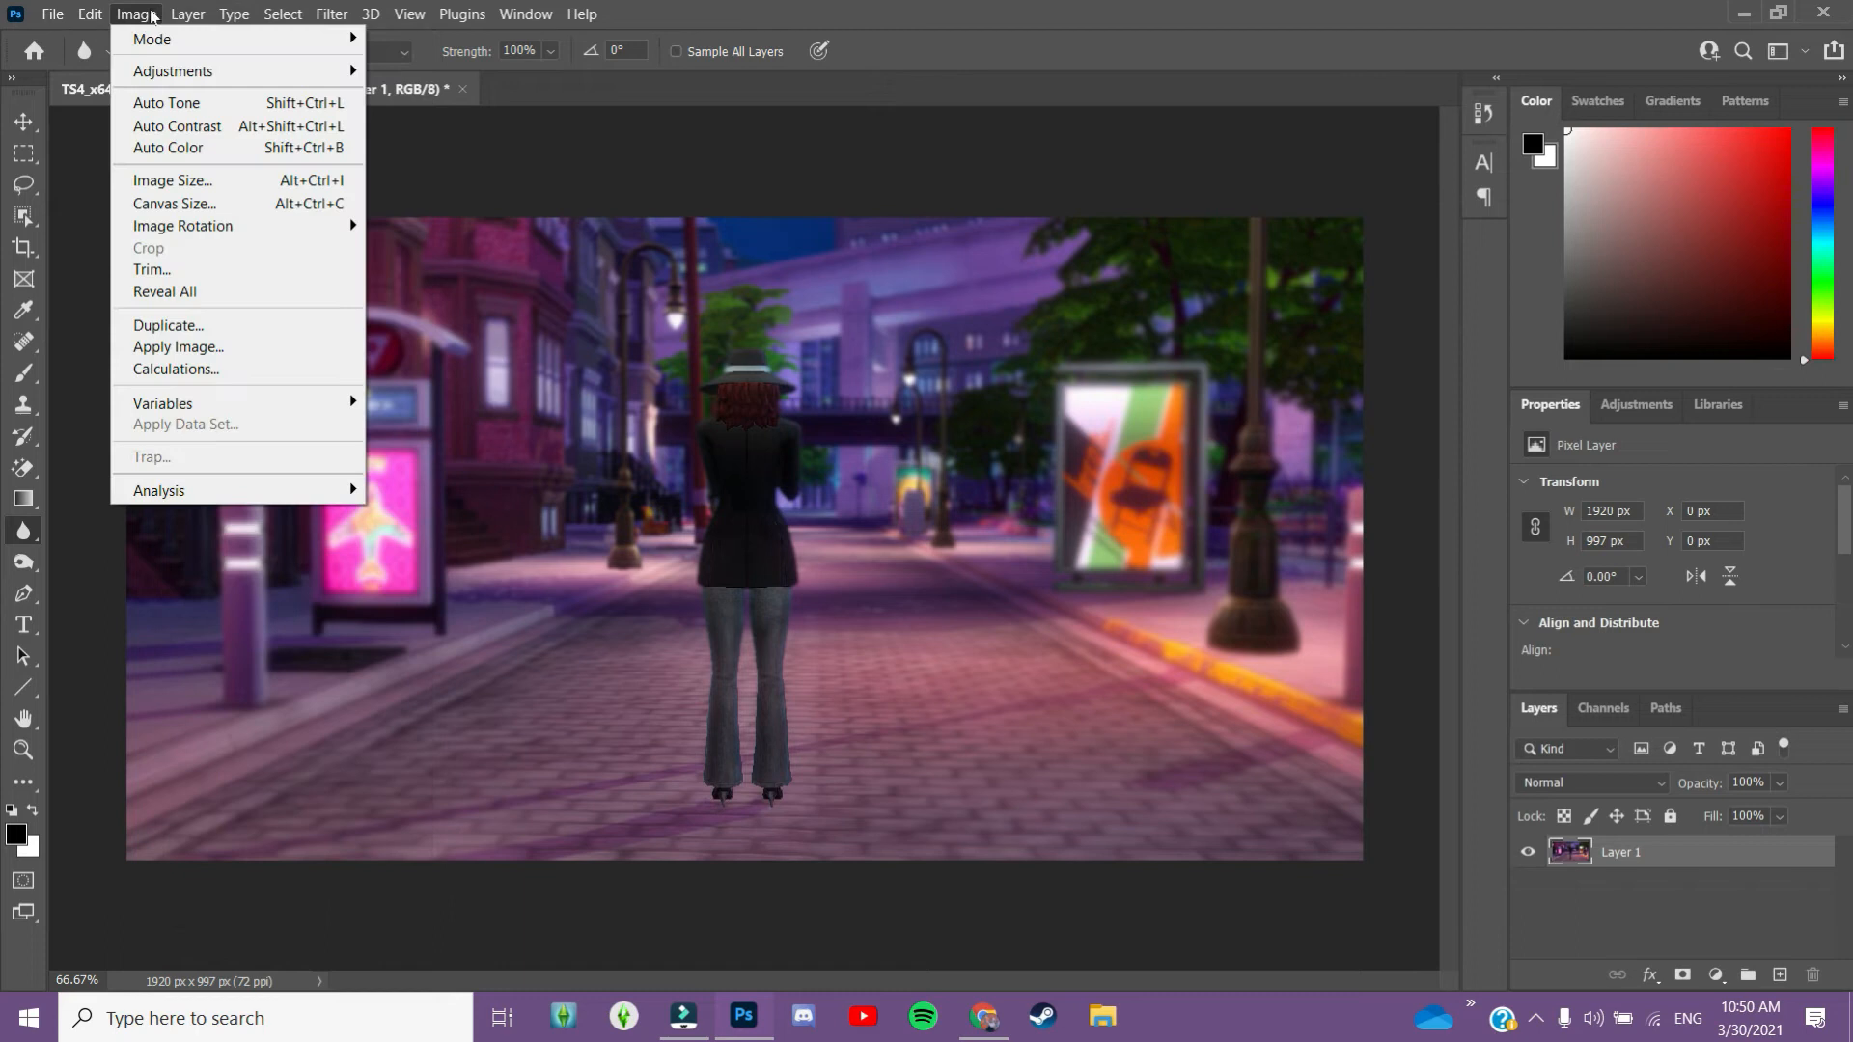
{"action": "mouse_move", "coordinate": [179, 70]}
{"action": "left_click", "coordinate": [473, 71]}
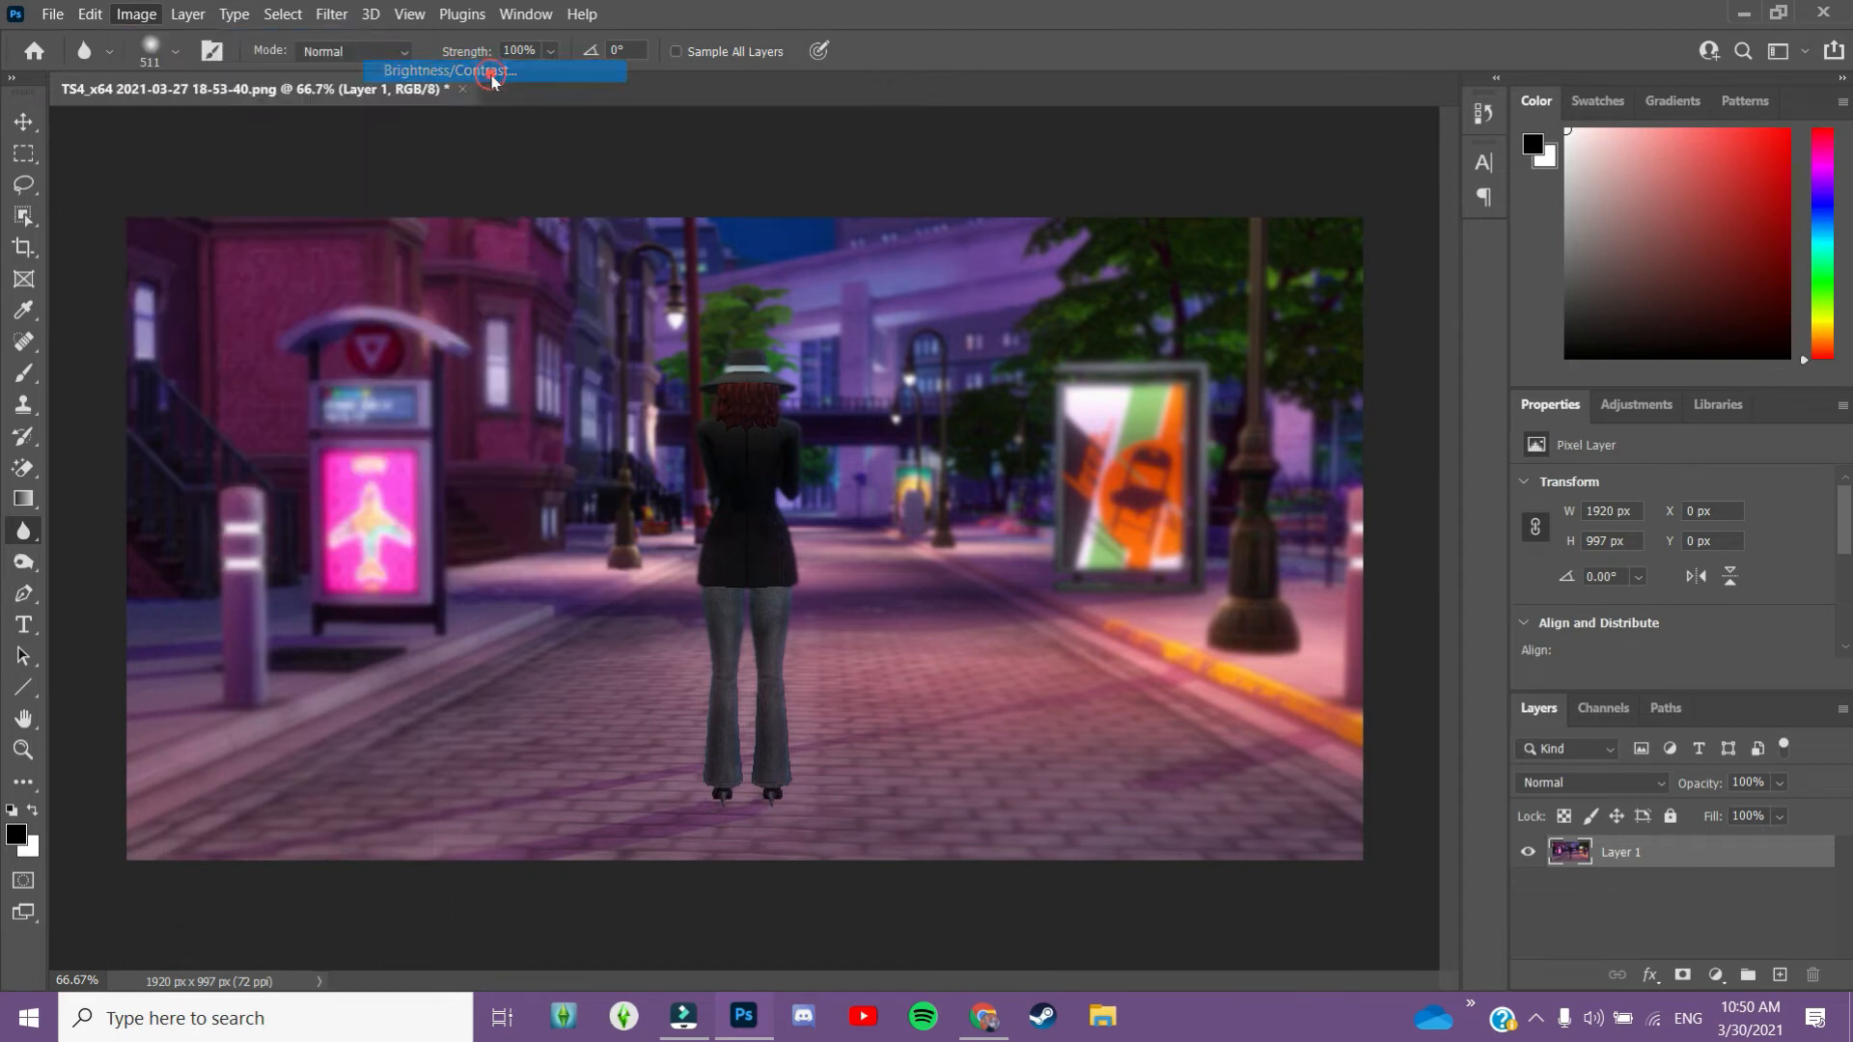
{"action": "left_click_drag", "start_coordinate": [857, 345], "coordinate": [940, 415]}
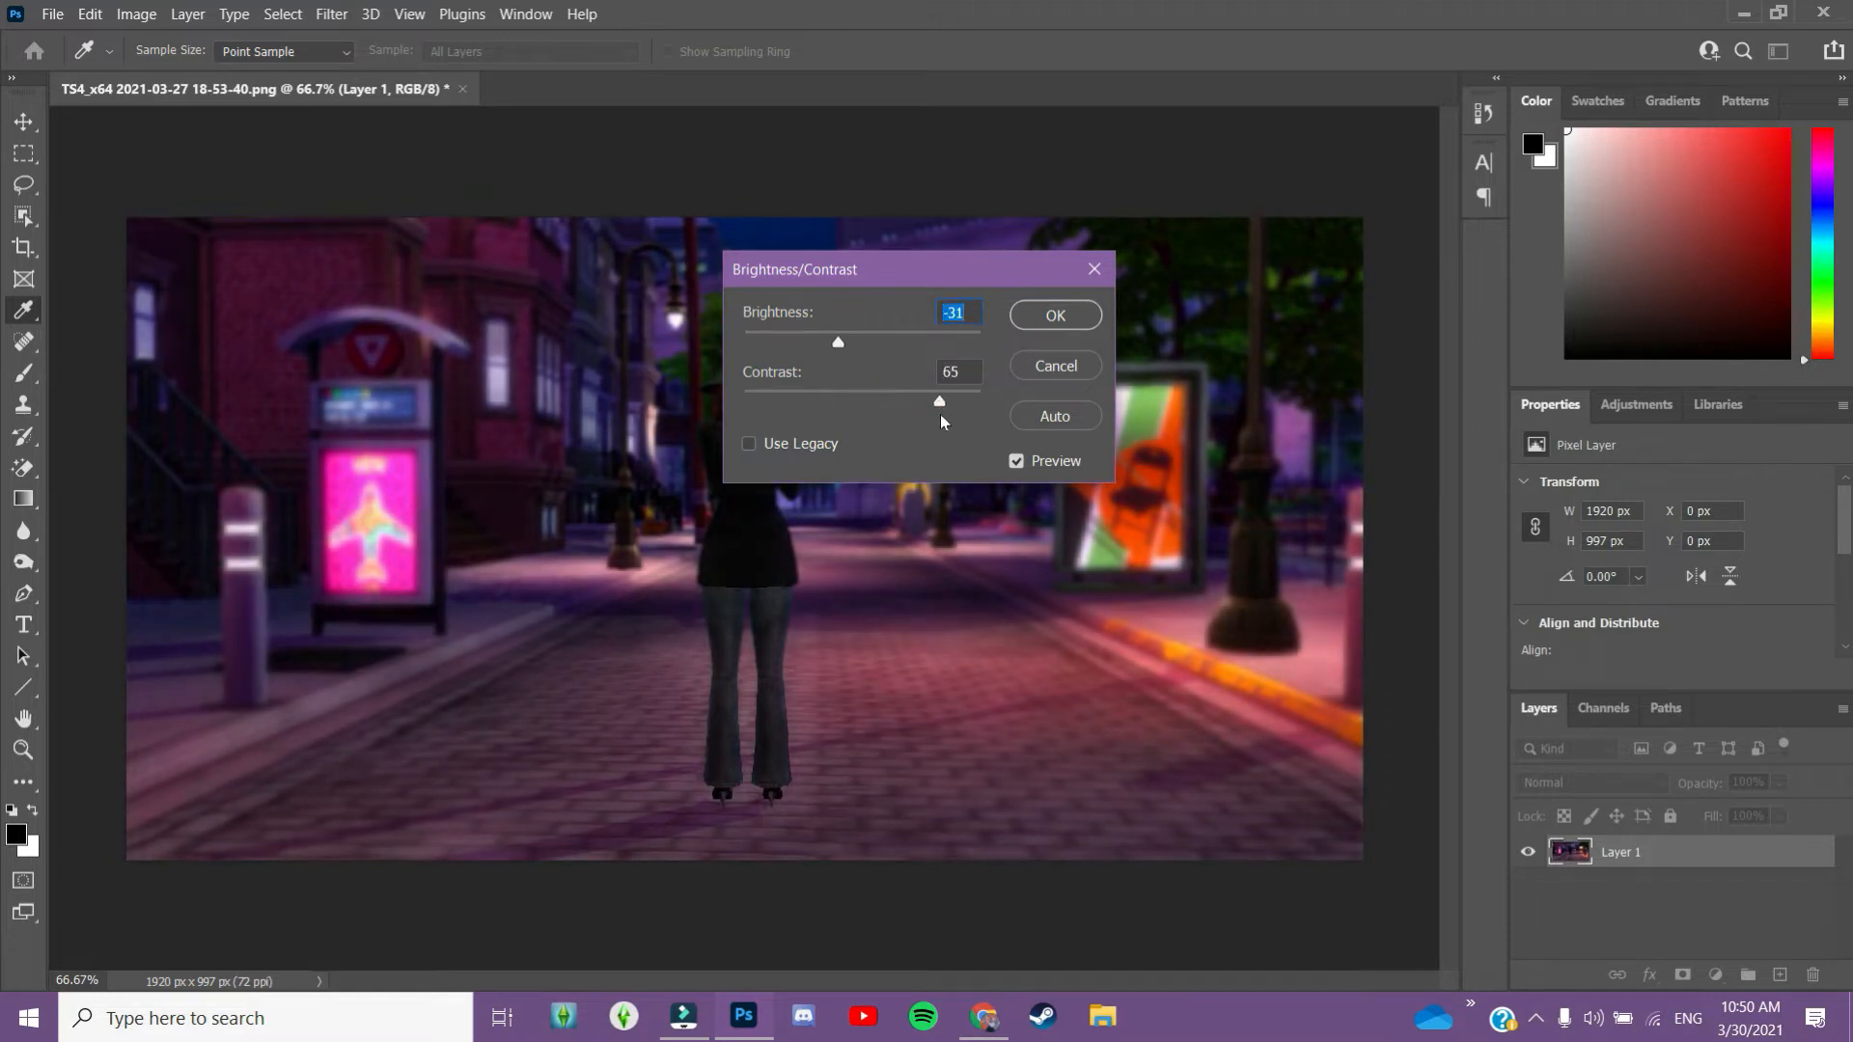
{"action": "key", "text": "Tab"}
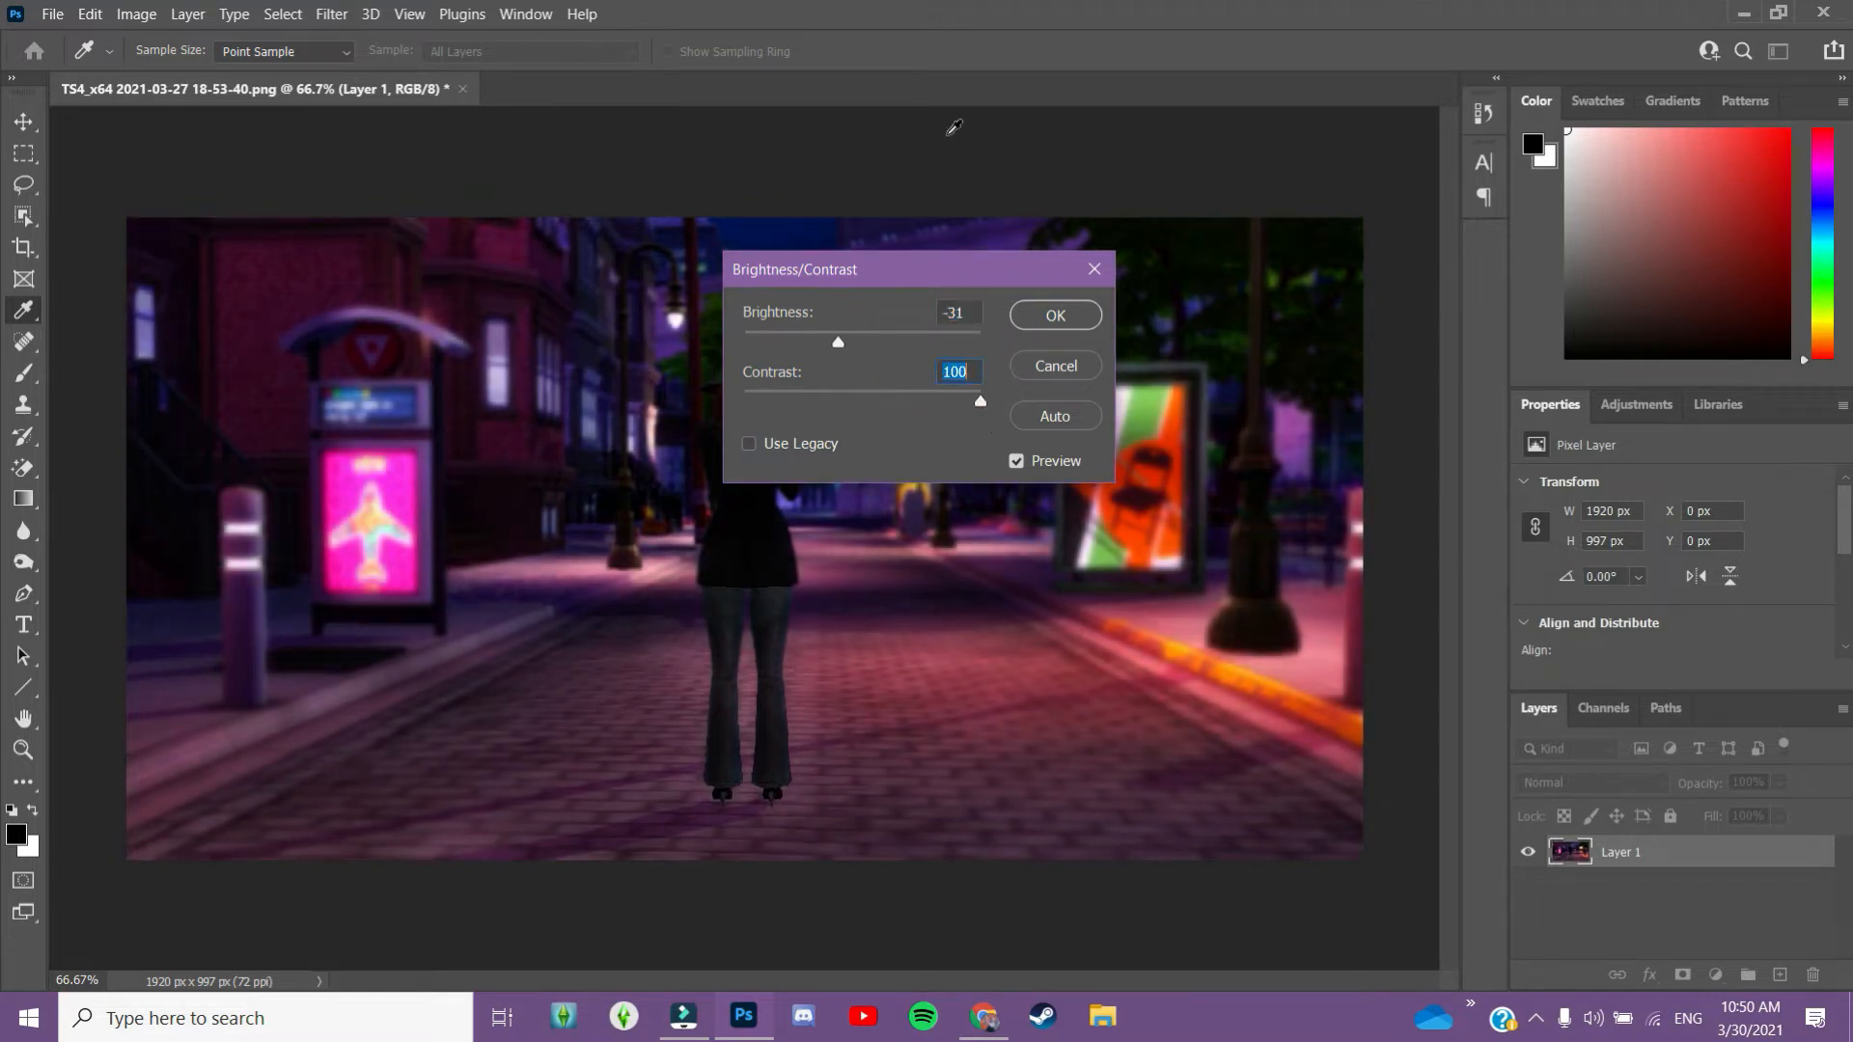
{"action": "left_click_drag", "start_coordinate": [847, 340], "coordinate": [849, 351]}
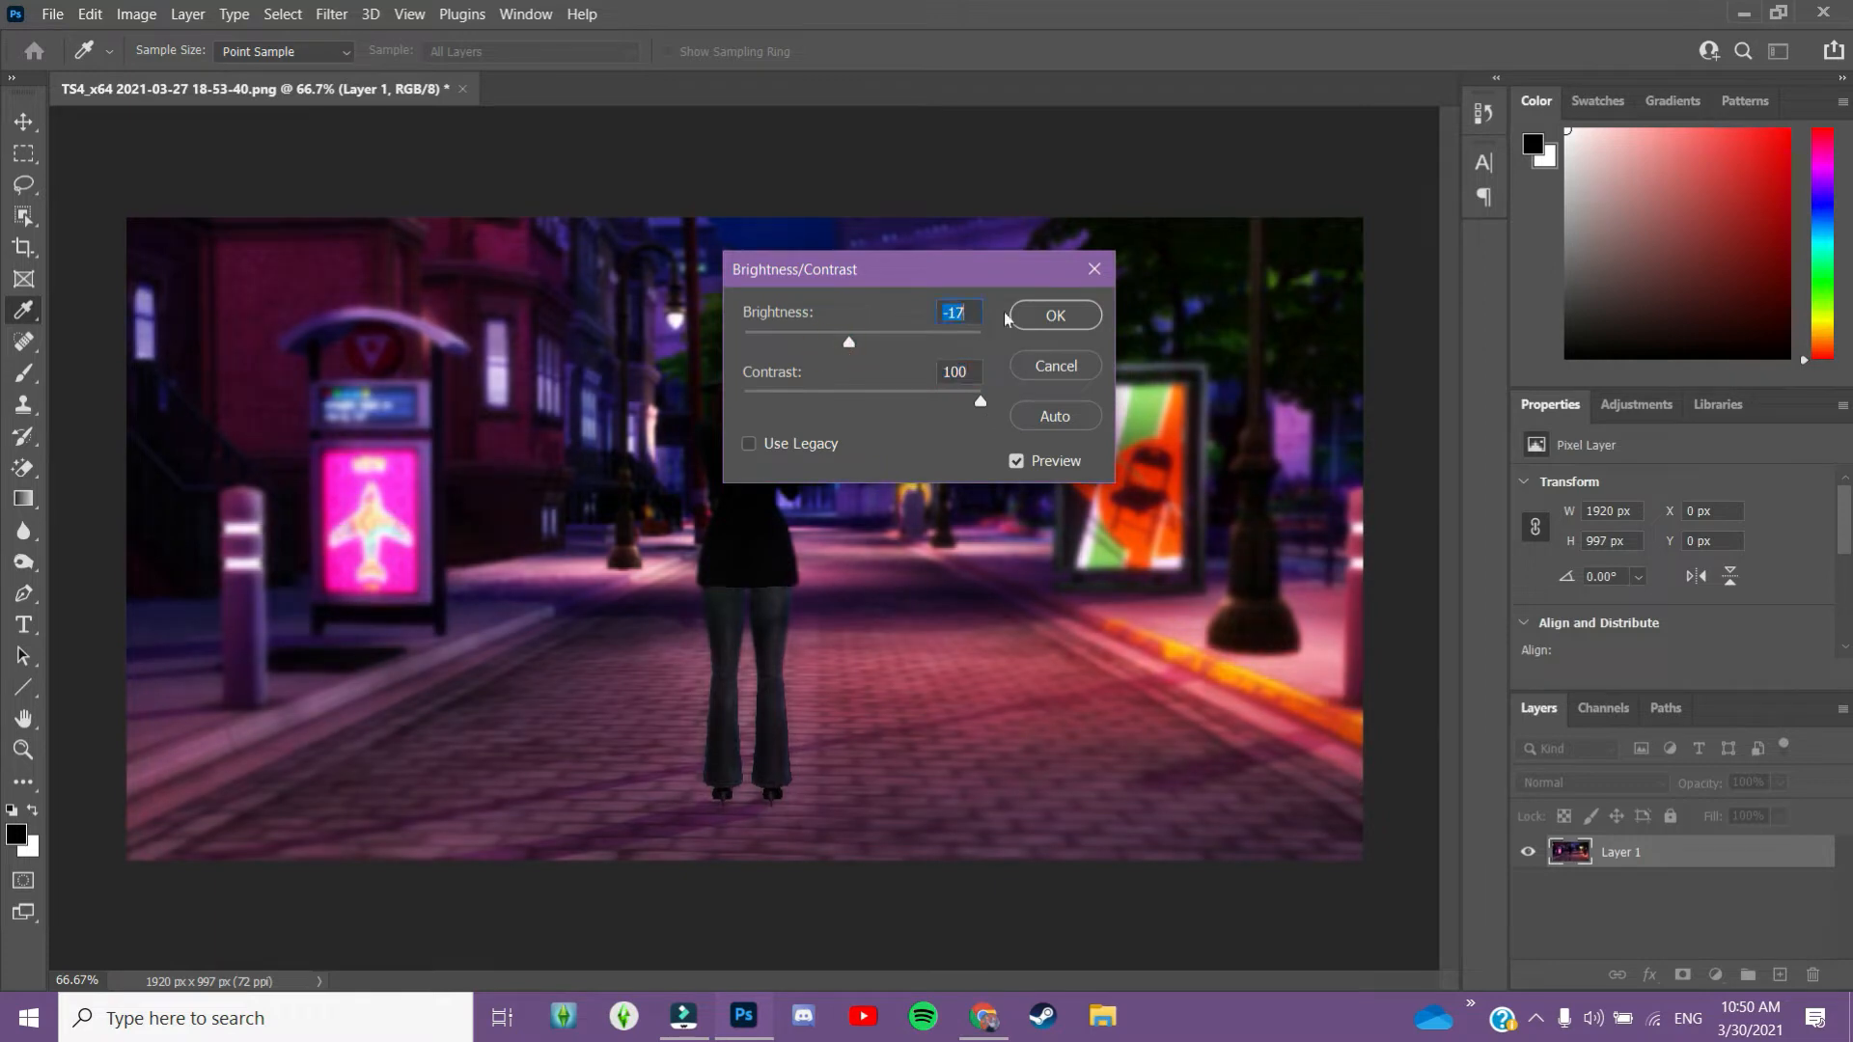
{"action": "left_click", "coordinate": [1056, 316]}
Apply a Color Balance adjustment to the midtones with cyan-red at +31 and yellow-blue at +19
{"action": "left_click", "coordinate": [136, 13]}
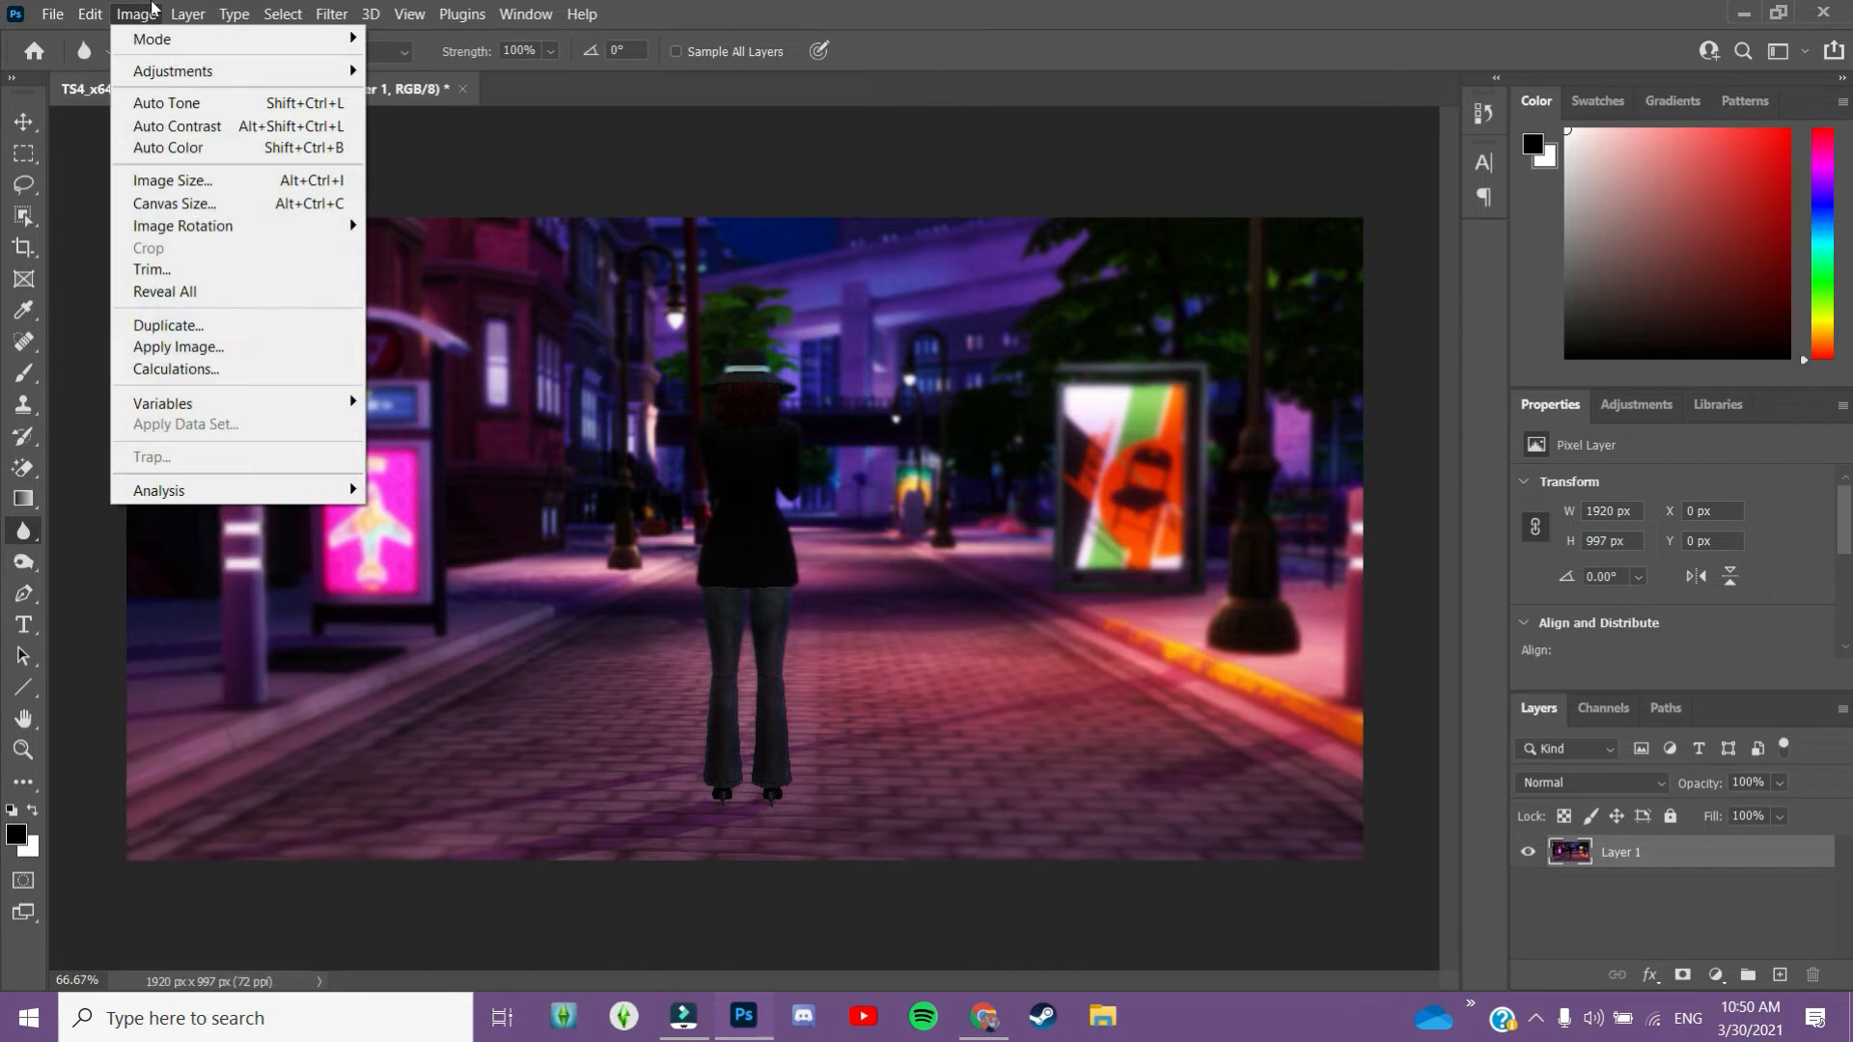
{"action": "mouse_move", "coordinate": [169, 76]}
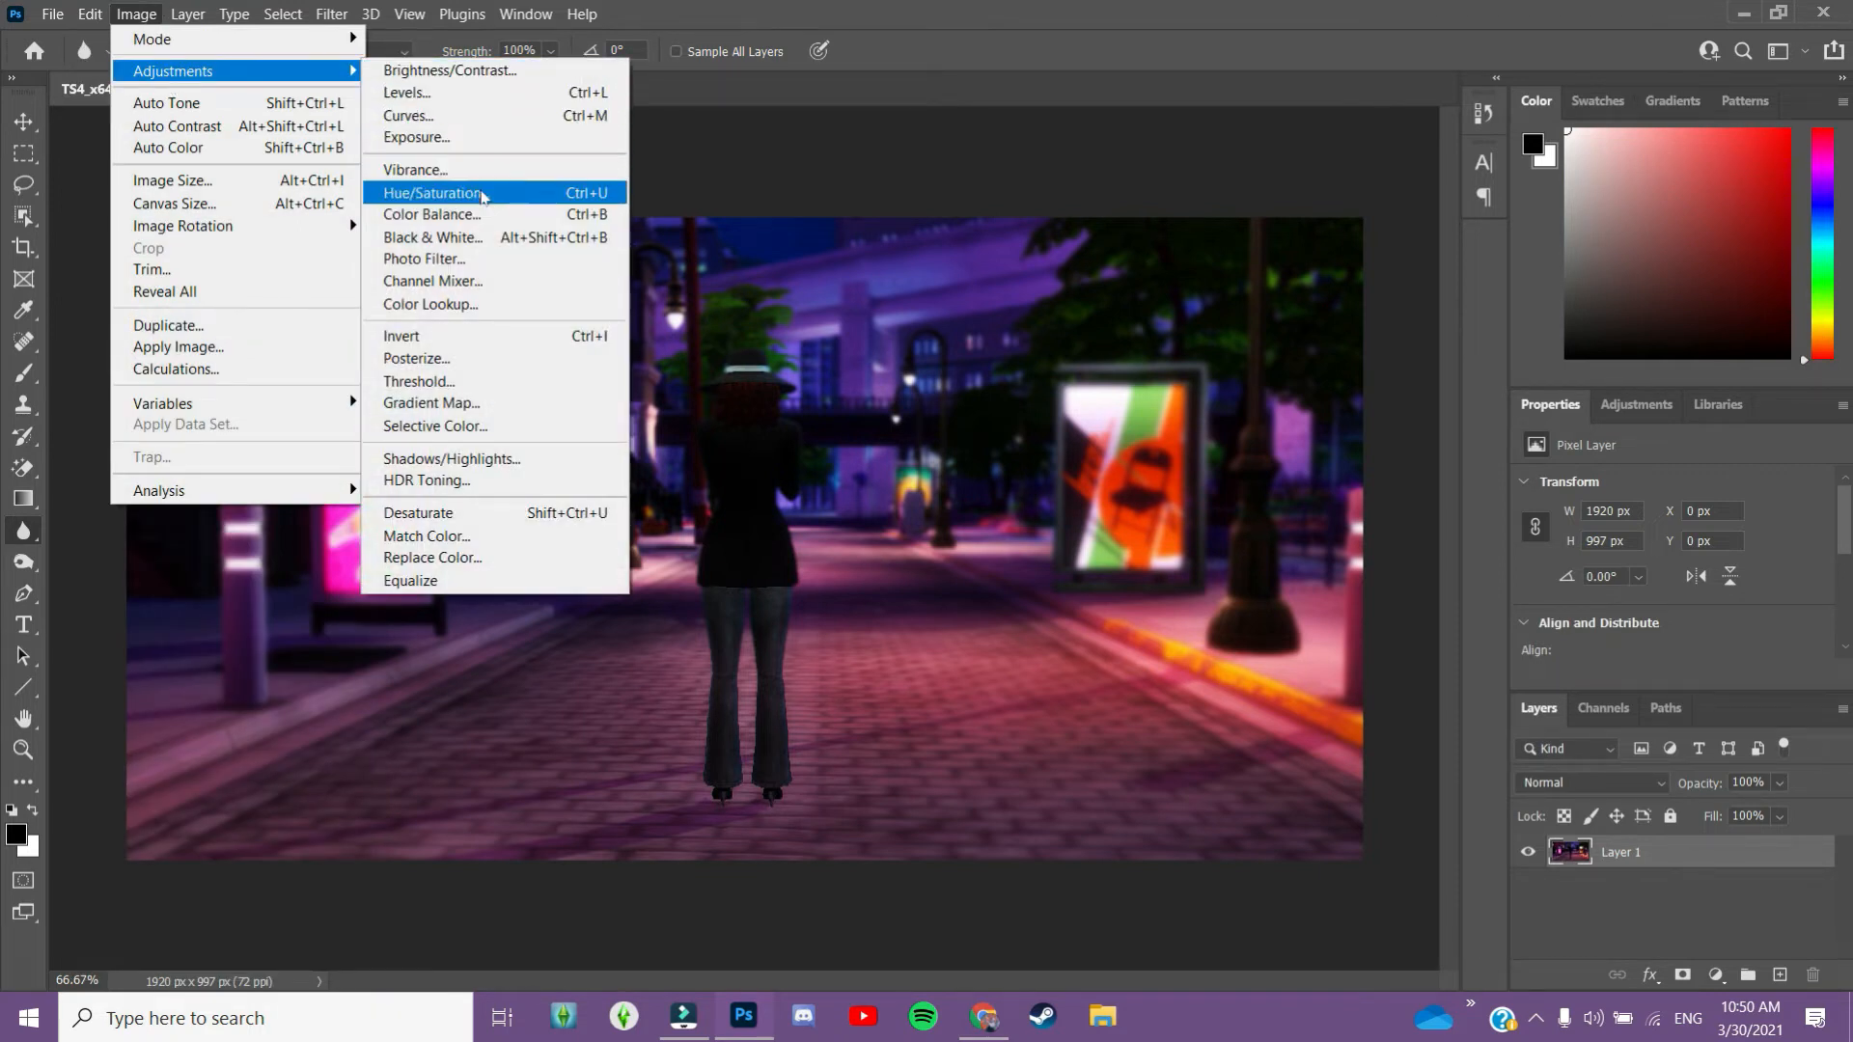
{"action": "left_click", "coordinate": [475, 216]}
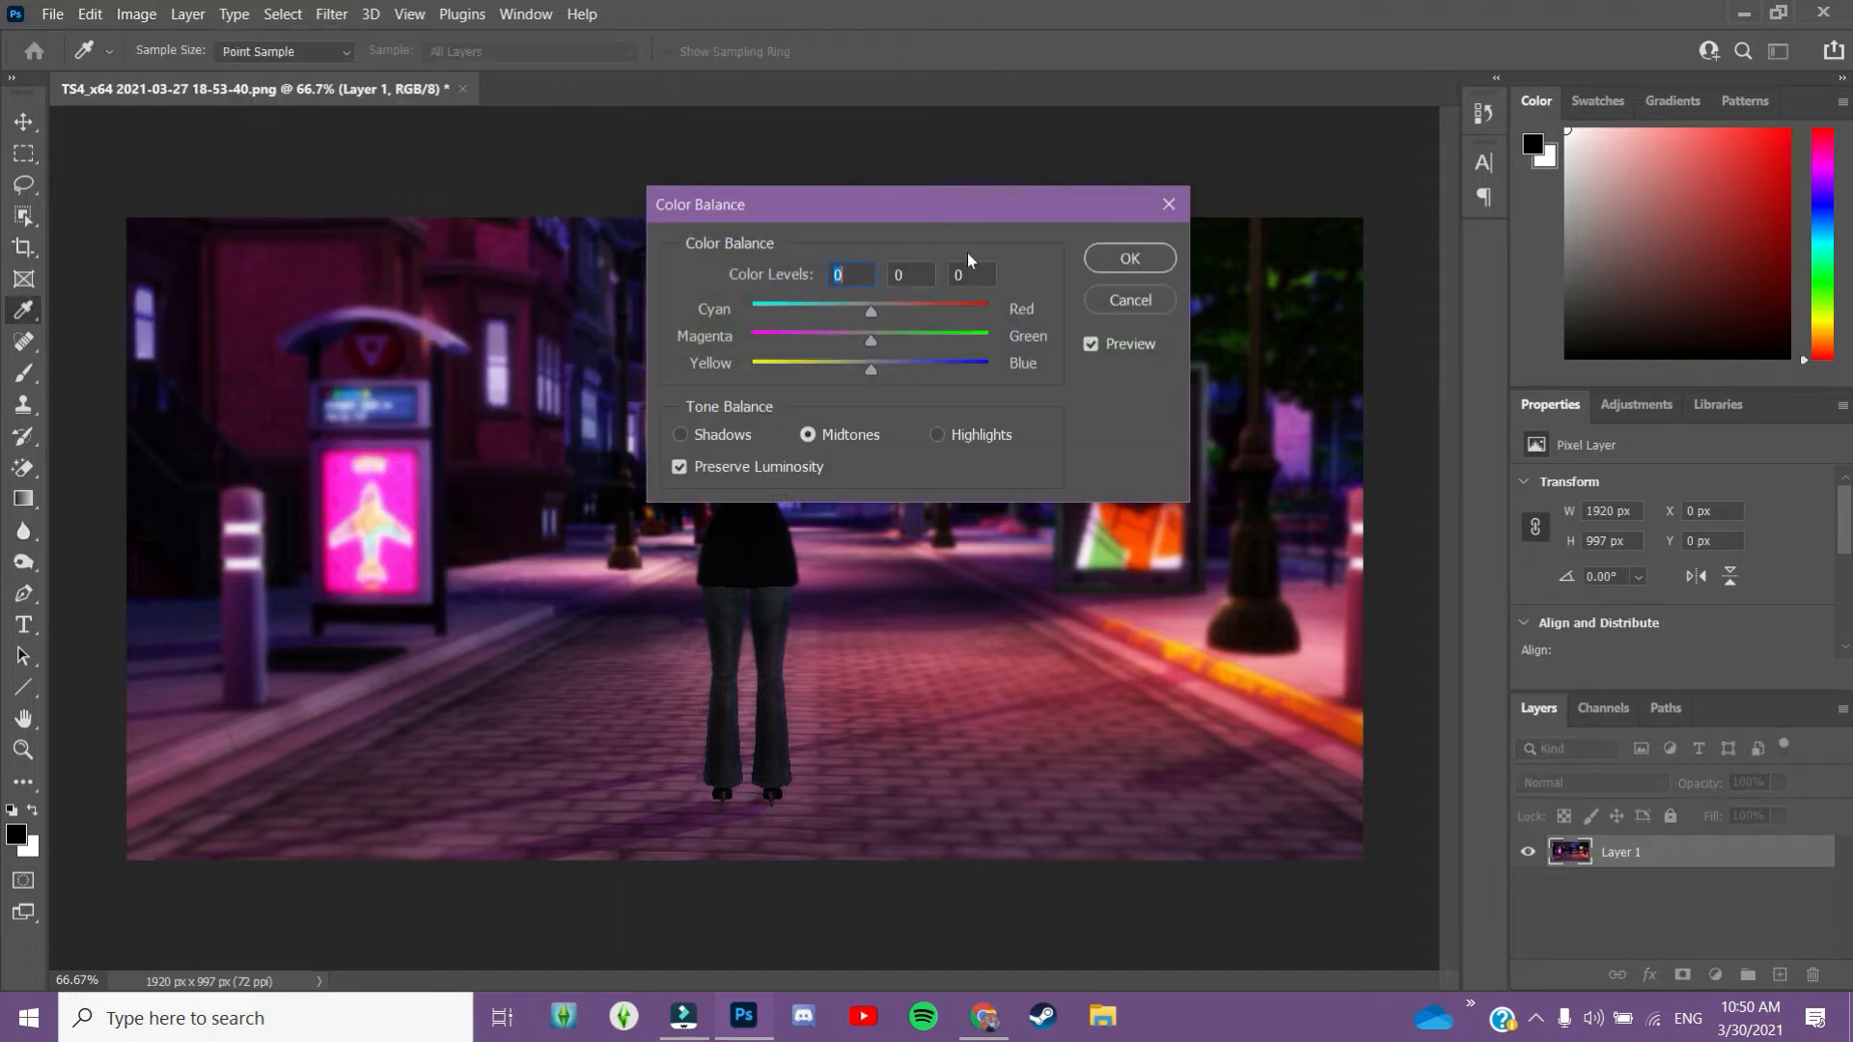
{"action": "left_click_drag", "start_coordinate": [975, 224], "coordinate": [566, 12]}
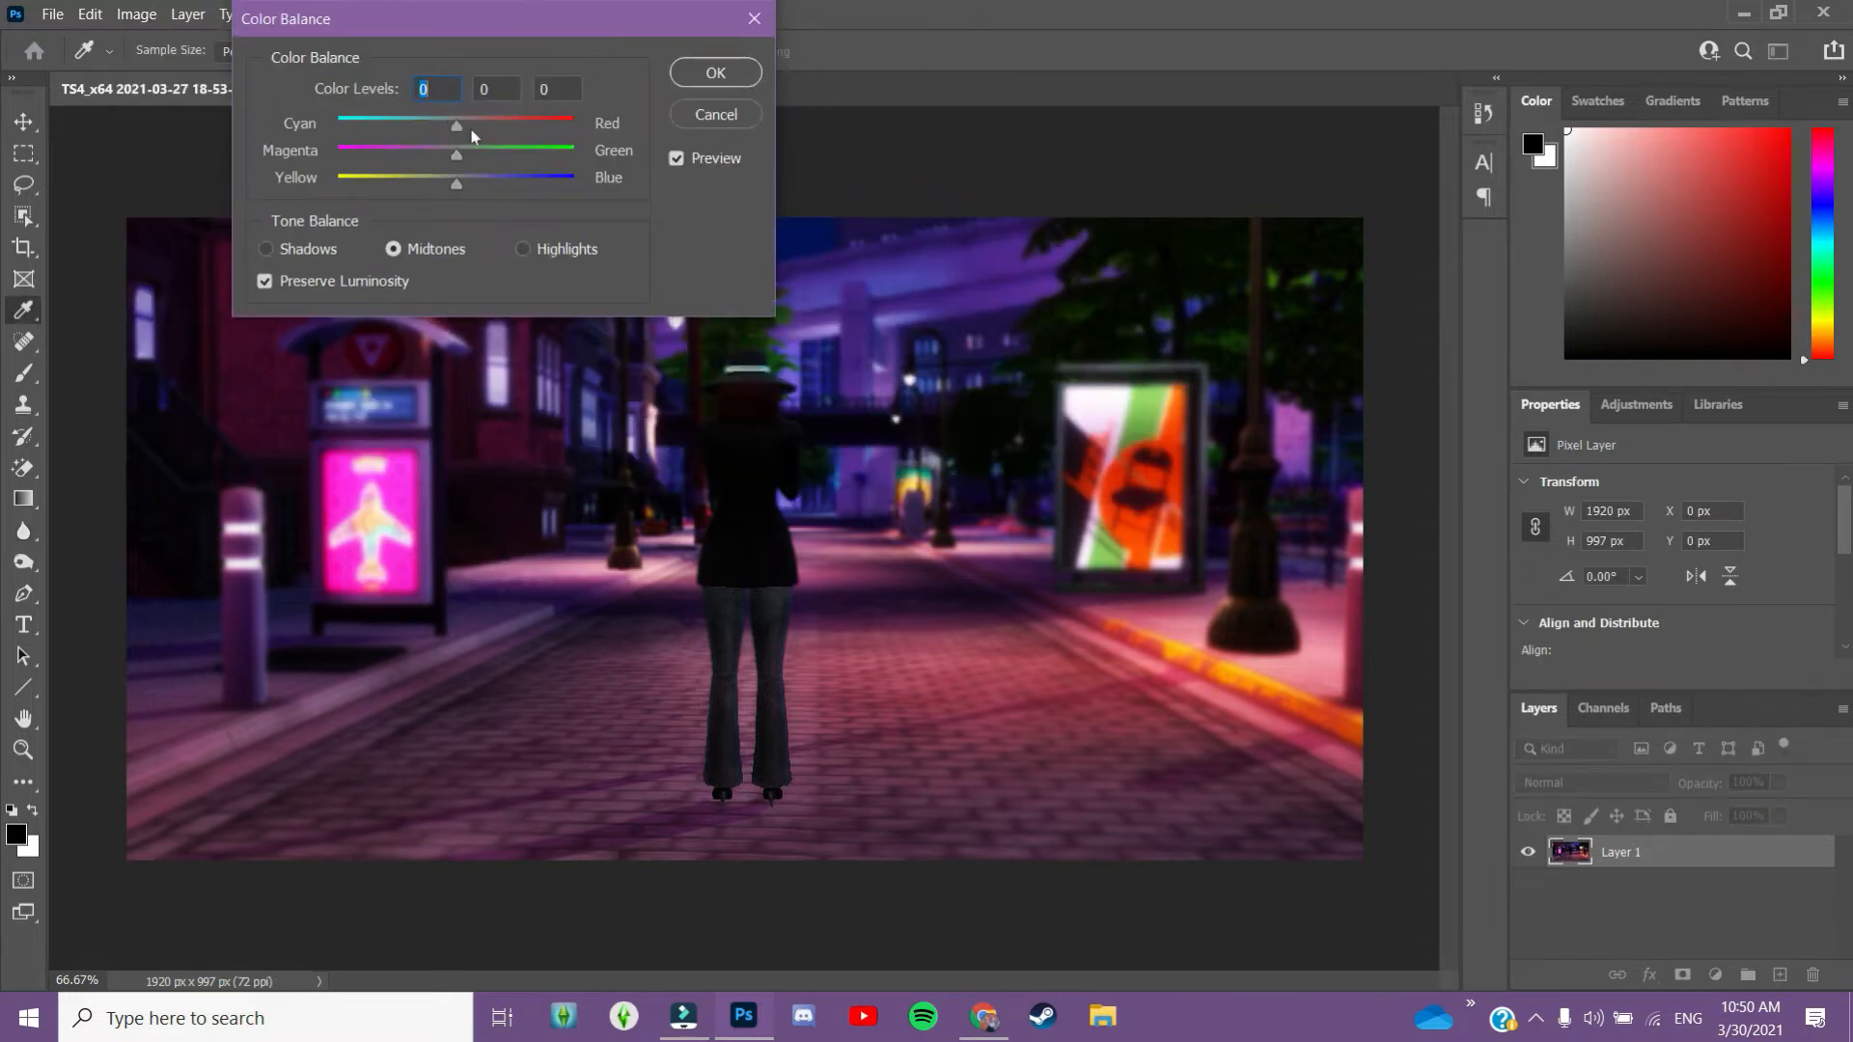
{"action": "left_click_drag", "start_coordinate": [460, 129], "coordinate": [482, 204]}
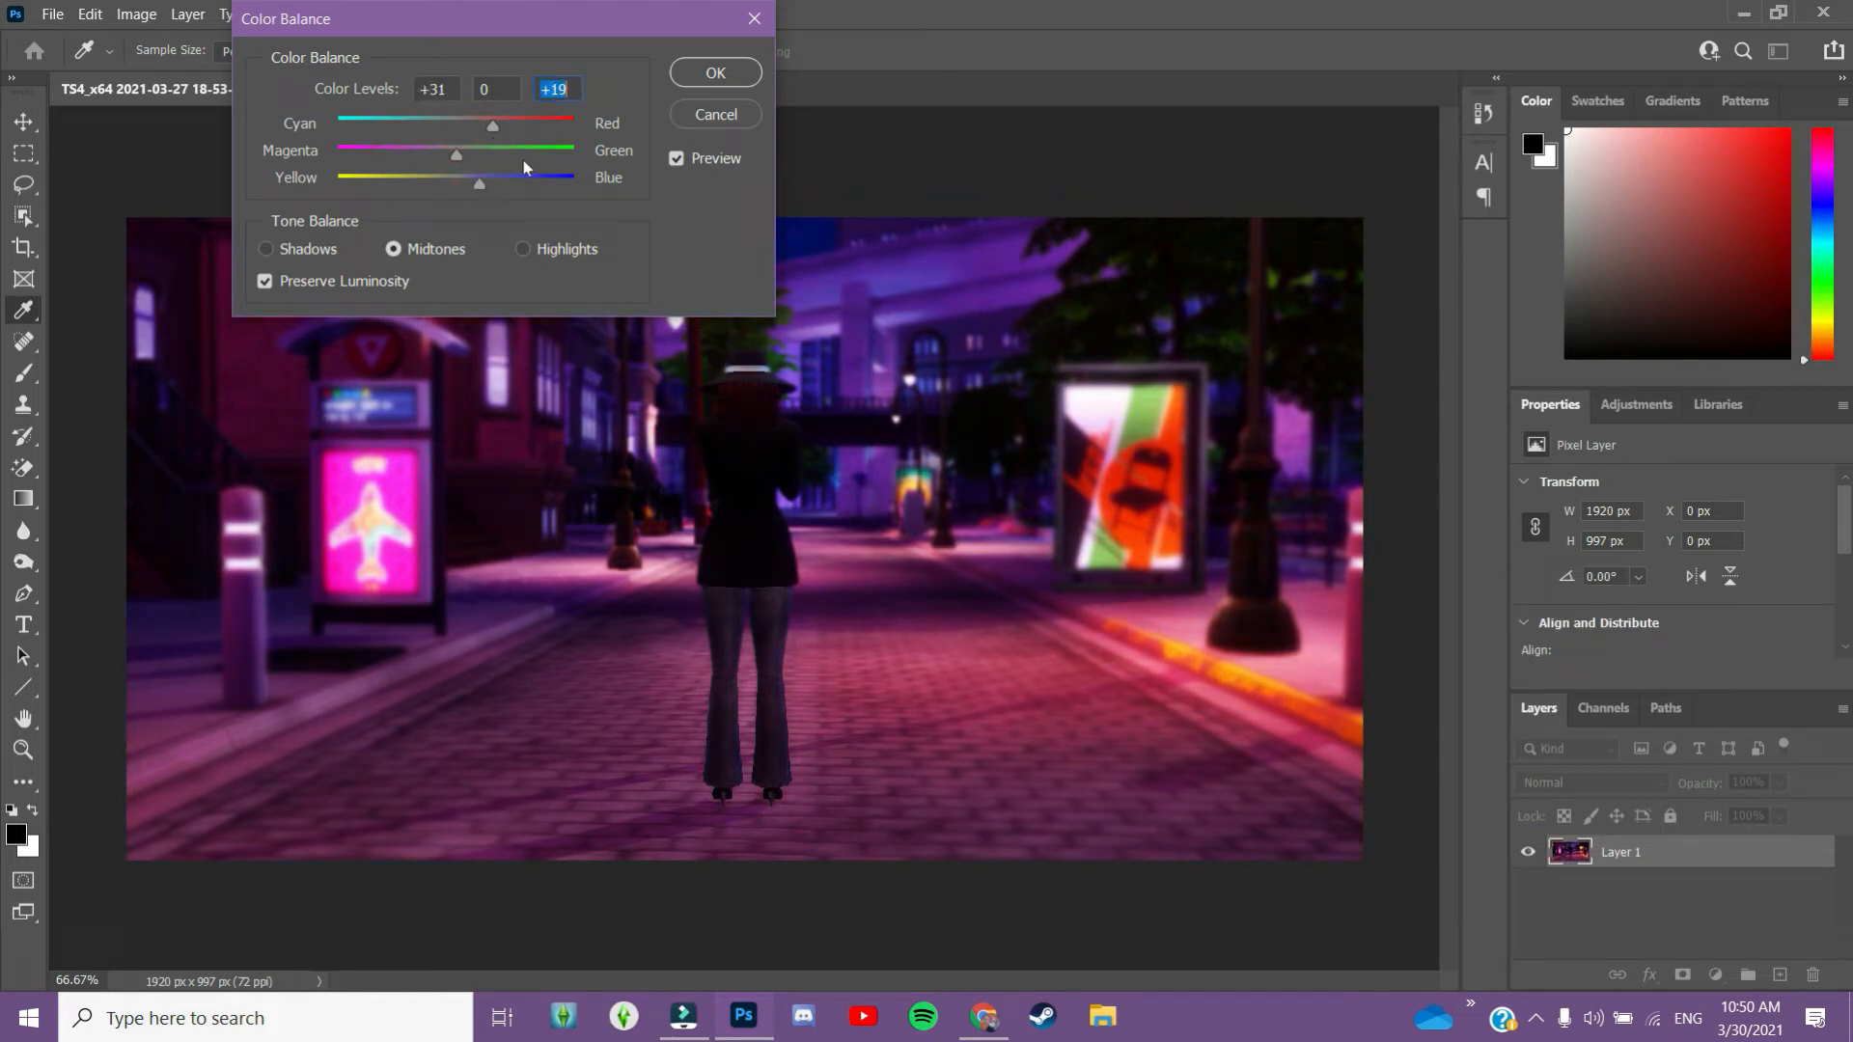
{"action": "left_click", "coordinate": [719, 75]}
Apply a Shadows/Highlights adjustment to Layer 1 with shadows at 0% and highlights at 27%
{"action": "left_click", "coordinate": [139, 15]}
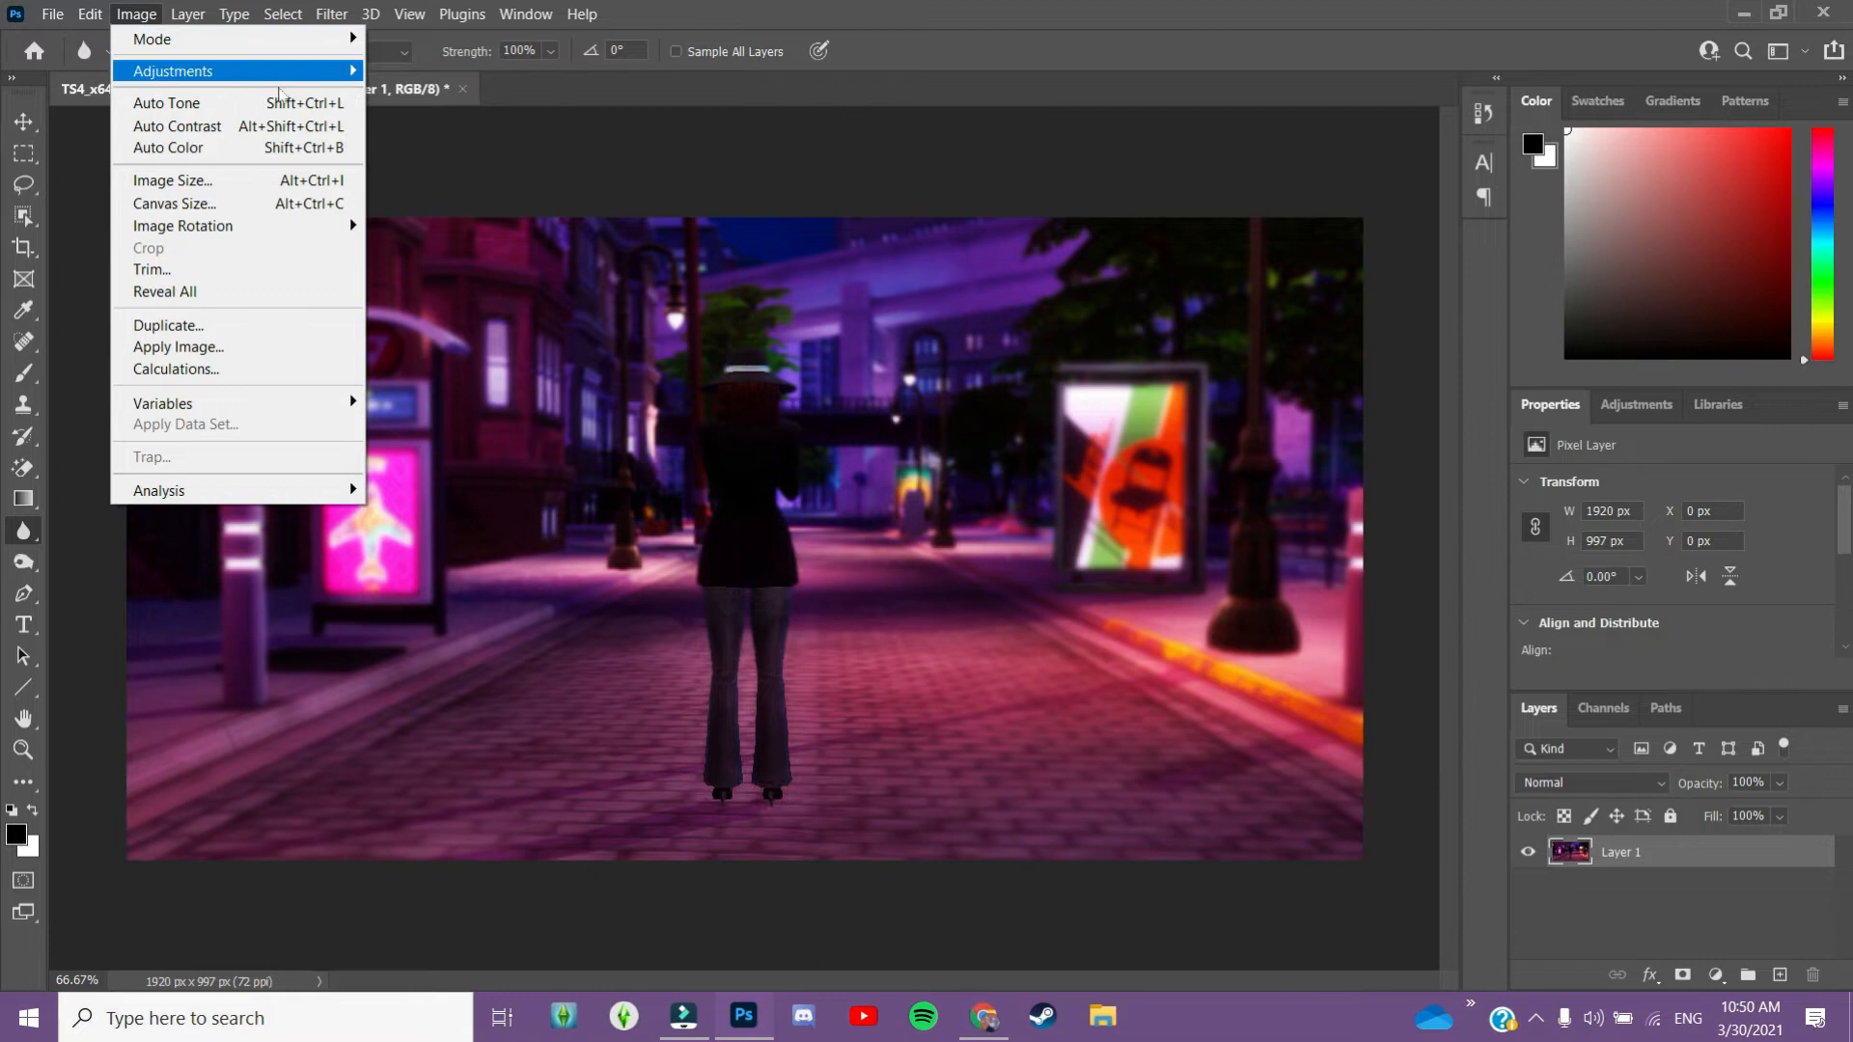
{"action": "mouse_move", "coordinate": [262, 77]}
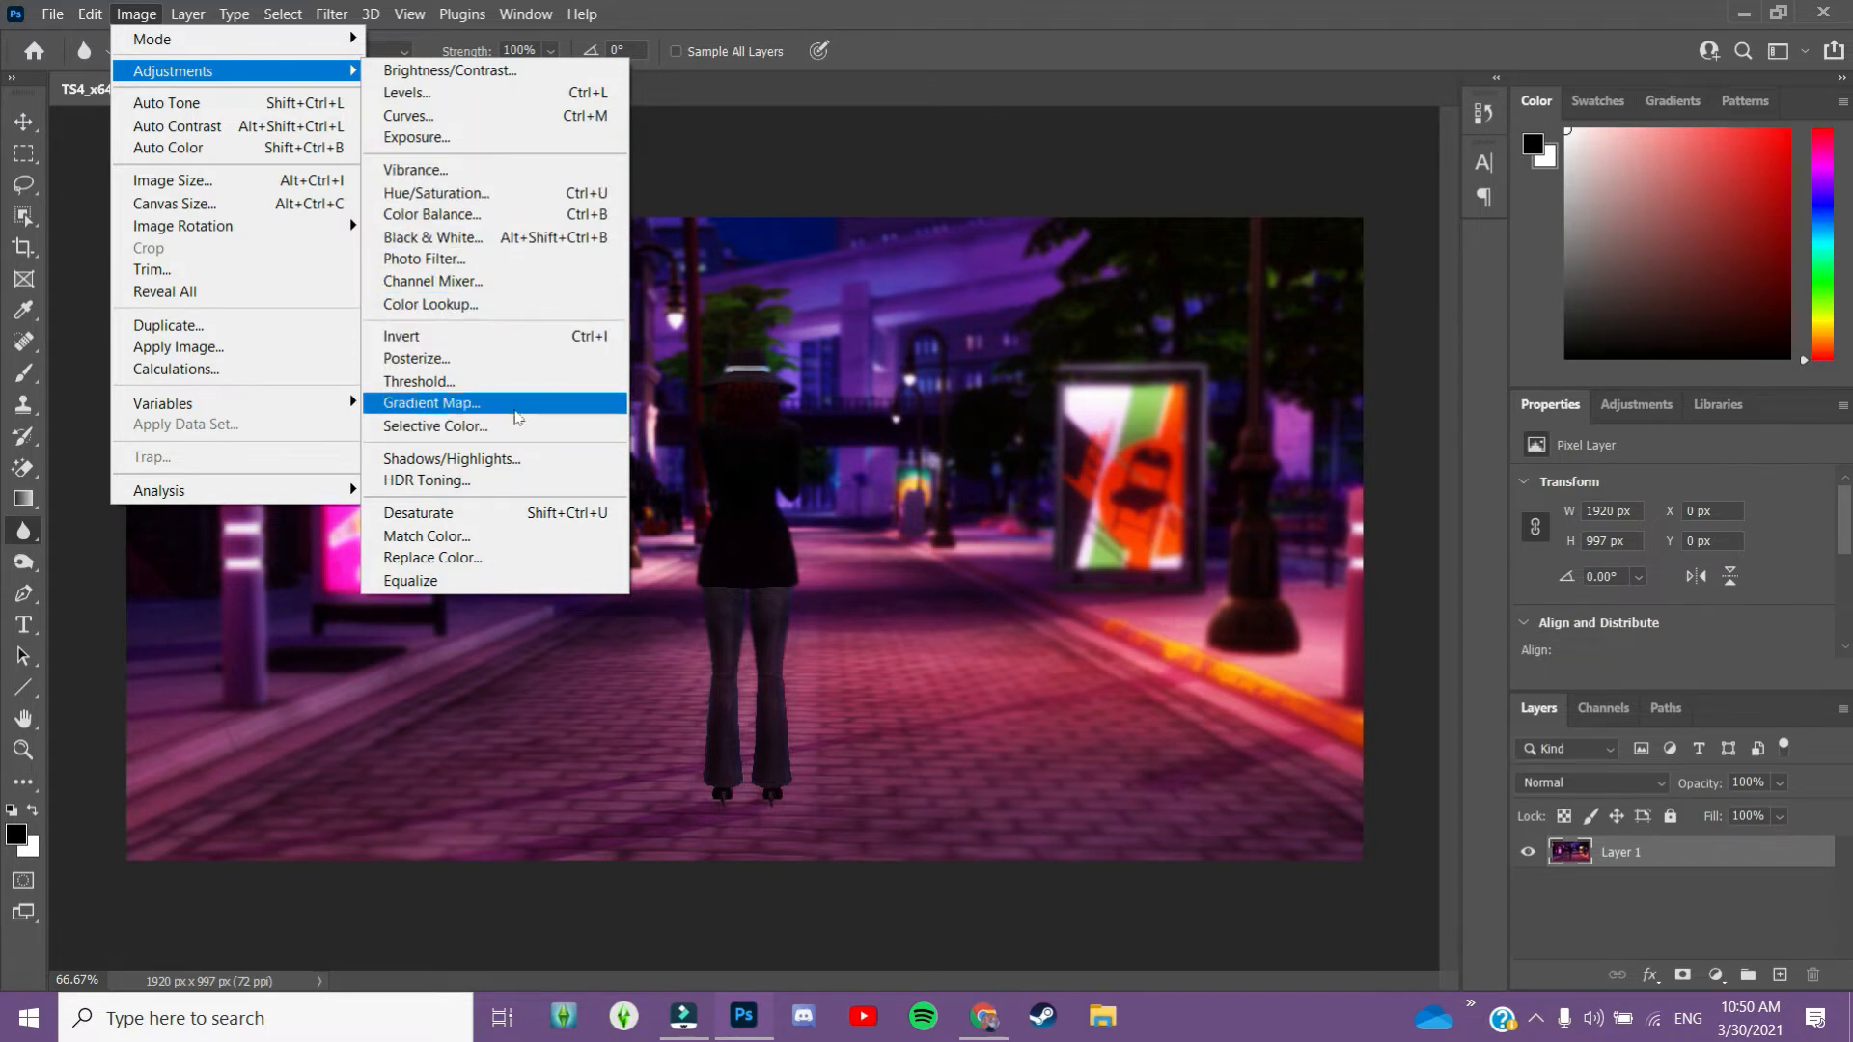
{"action": "left_click", "coordinate": [526, 470]}
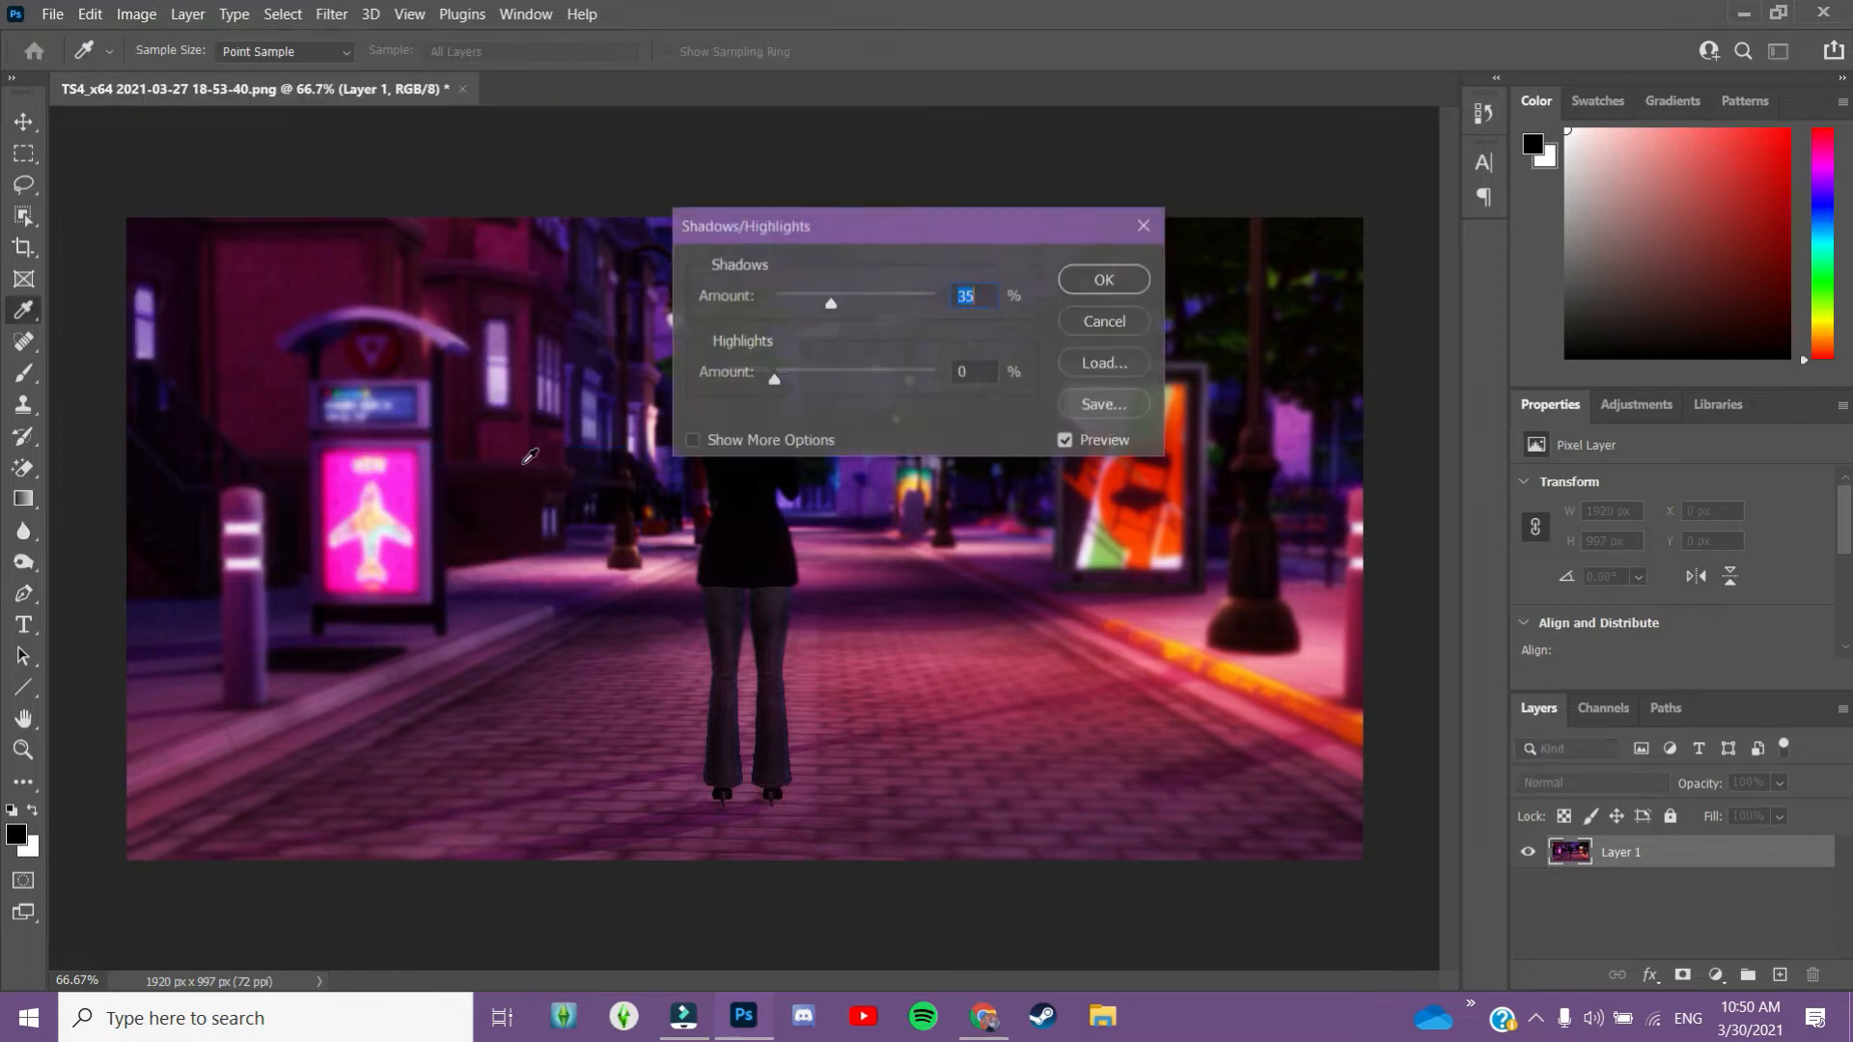
{"action": "left_click_drag", "start_coordinate": [859, 229], "coordinate": [368, 94]}
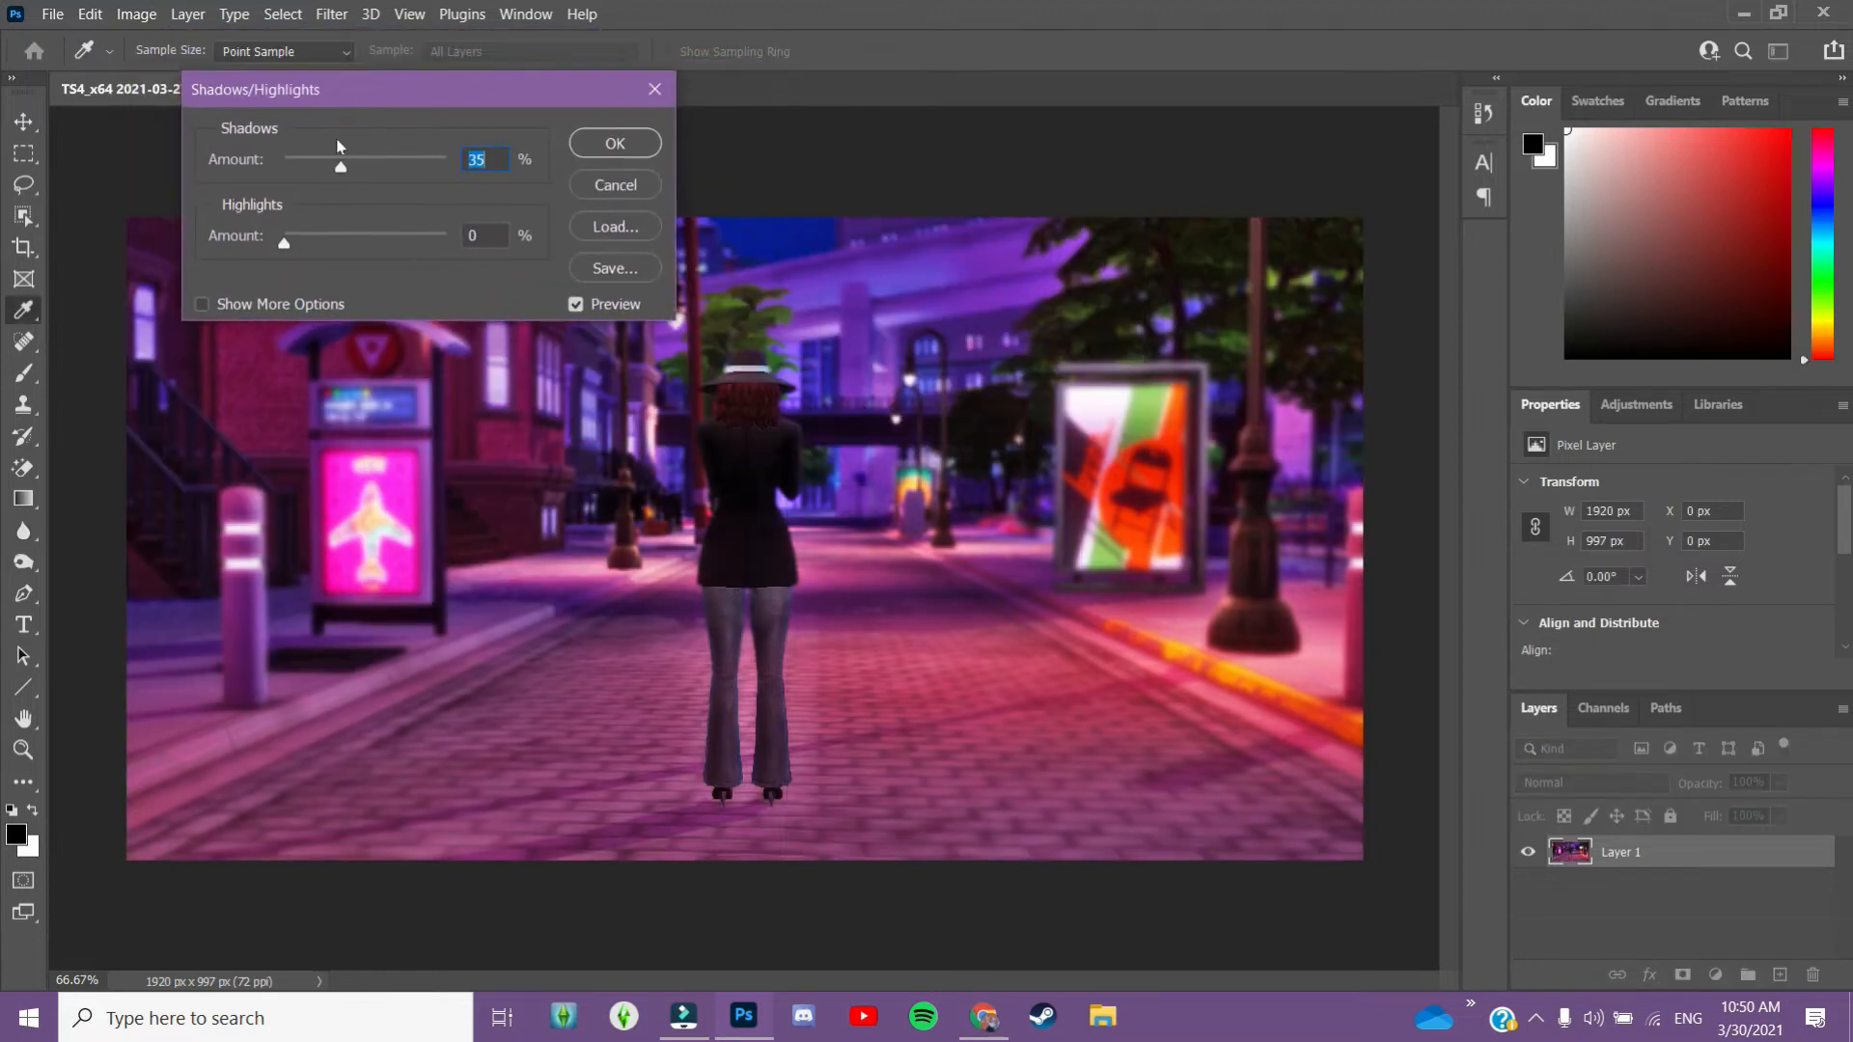
{"action": "left_click_drag", "start_coordinate": [339, 168], "coordinate": [529, 222]}
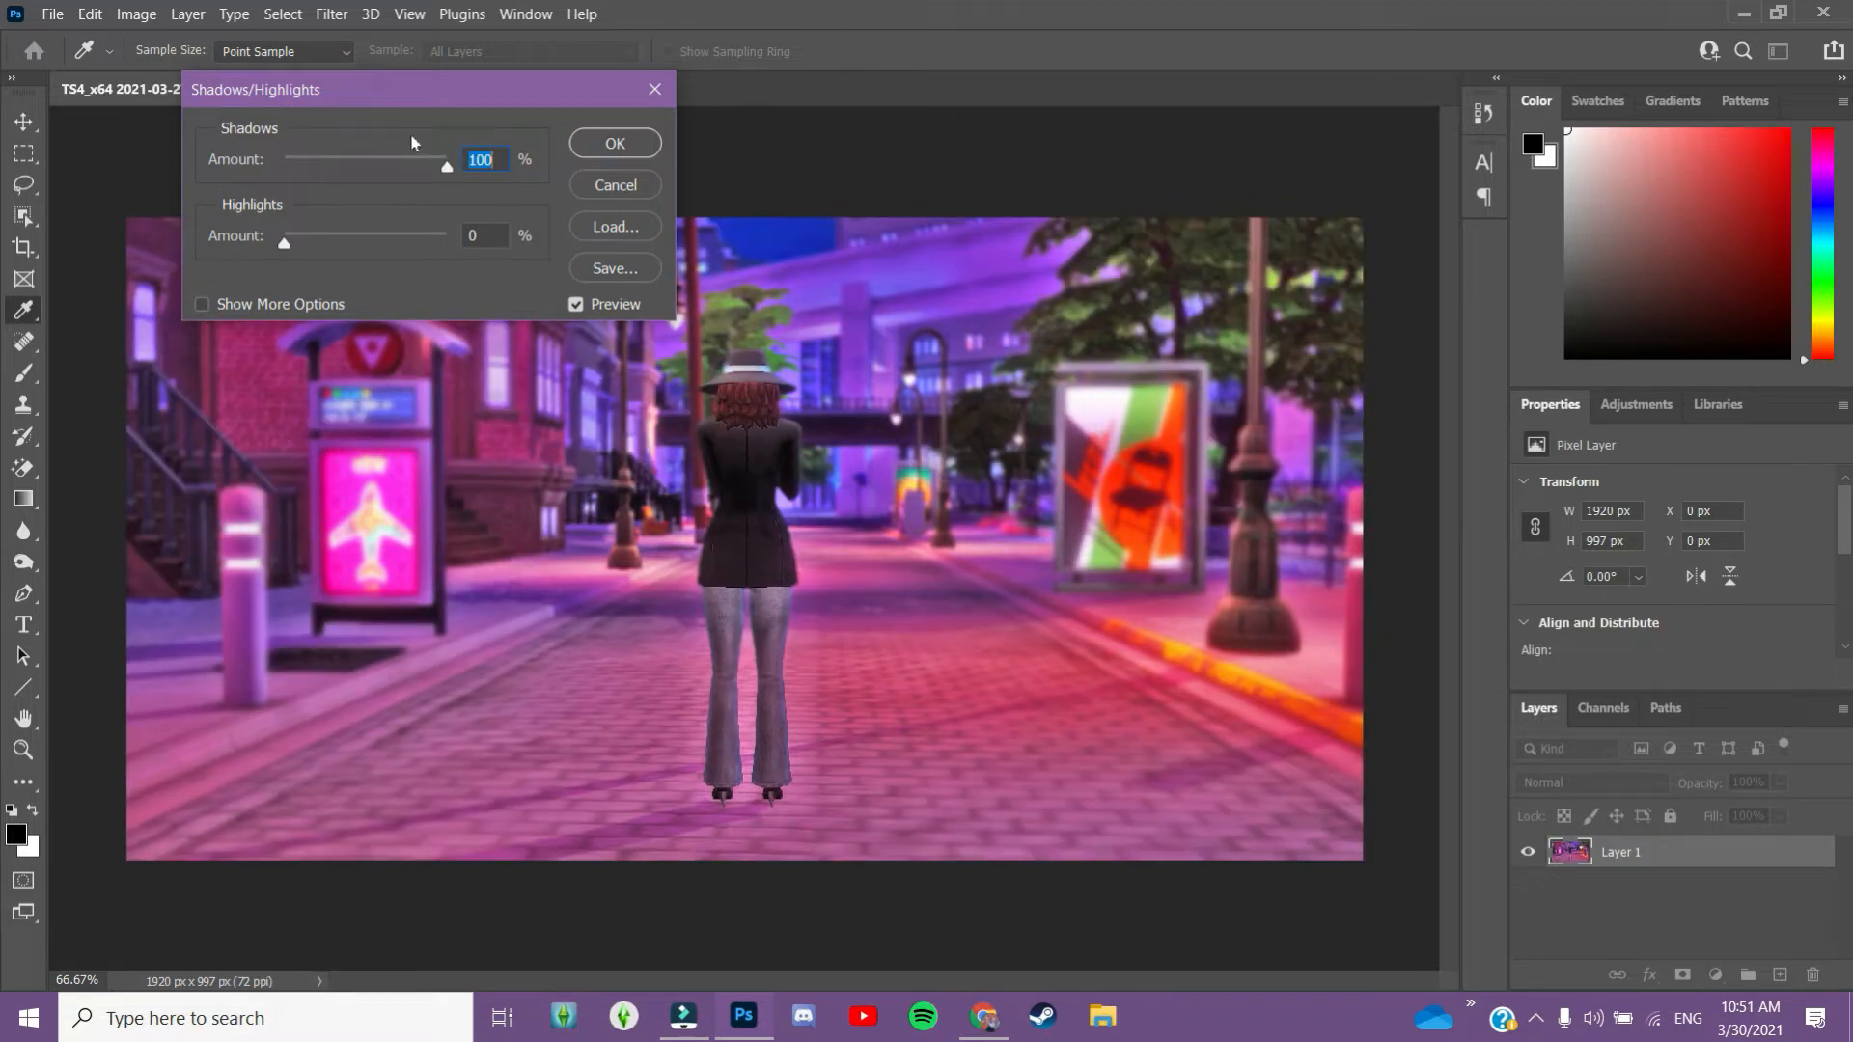
{"action": "left_click_drag", "start_coordinate": [446, 171], "coordinate": [116, 232]}
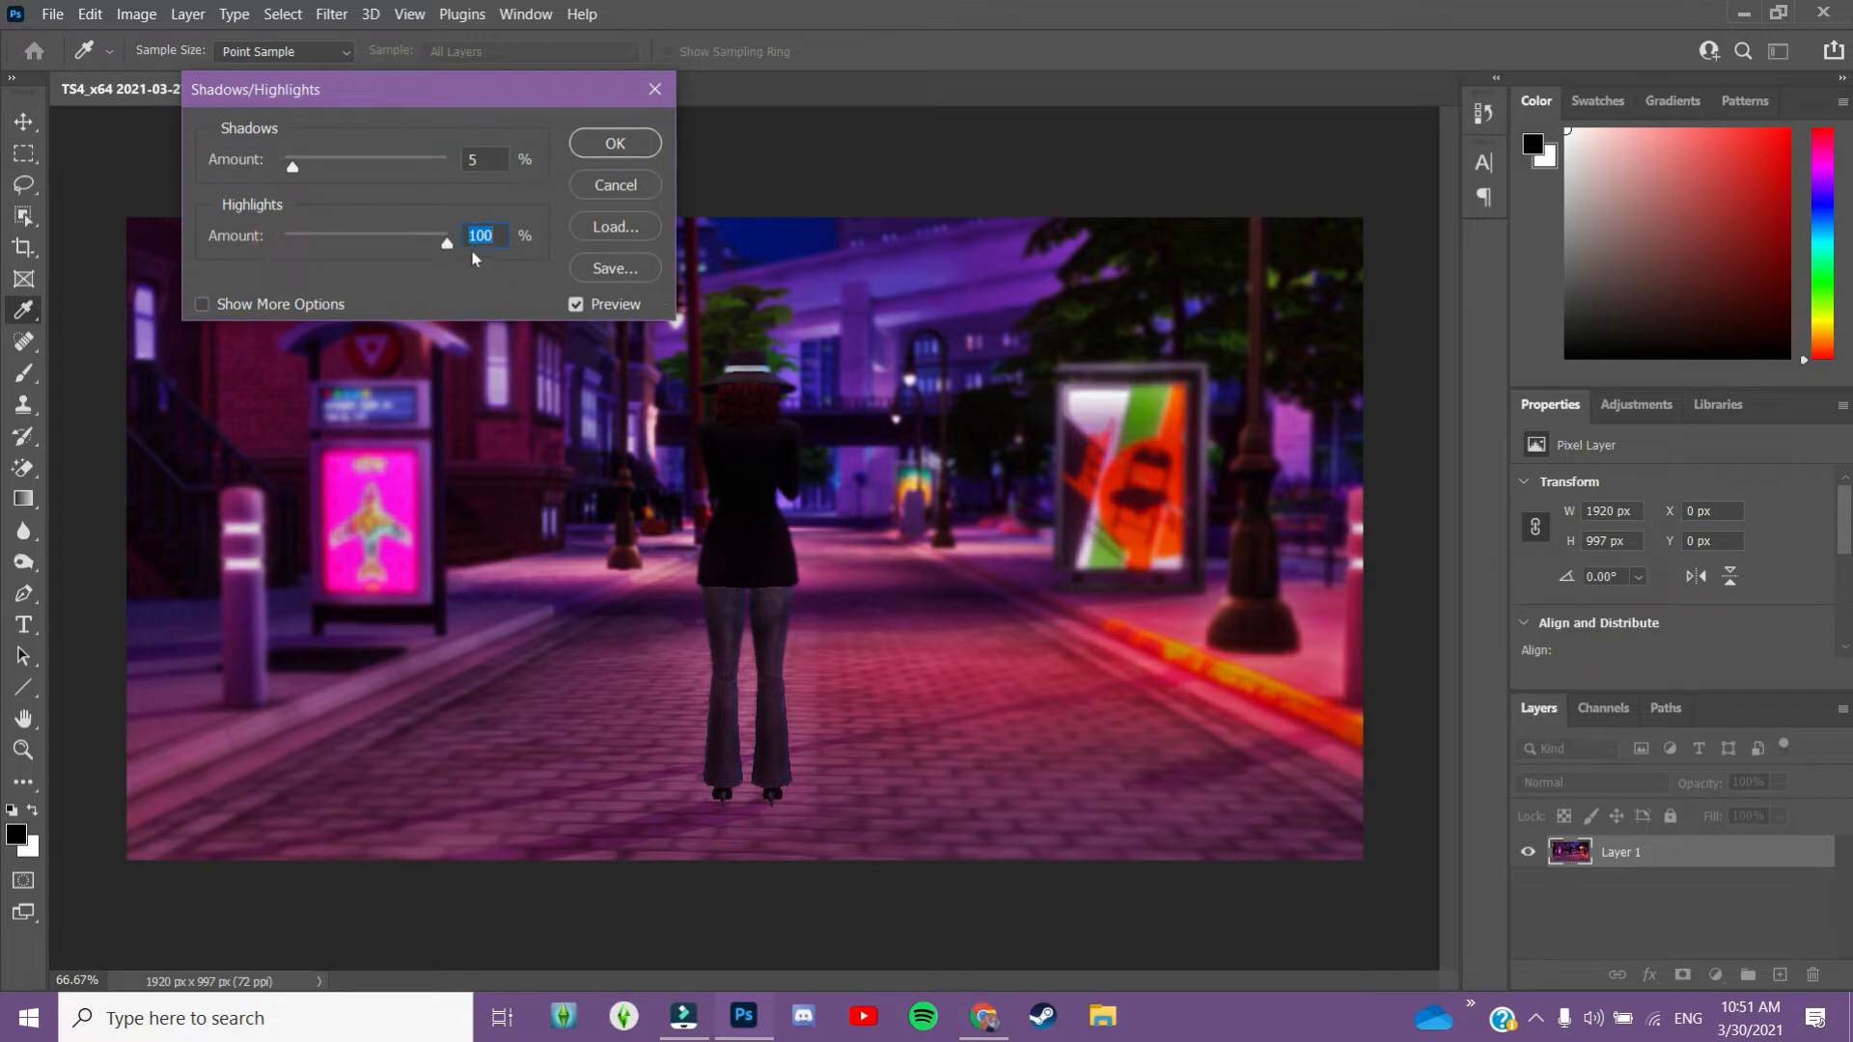
{"action": "left_click_drag", "start_coordinate": [441, 247], "coordinate": [361, 265]}
{"action": "left_click_drag", "start_coordinate": [326, 168], "coordinate": [212, 183]}
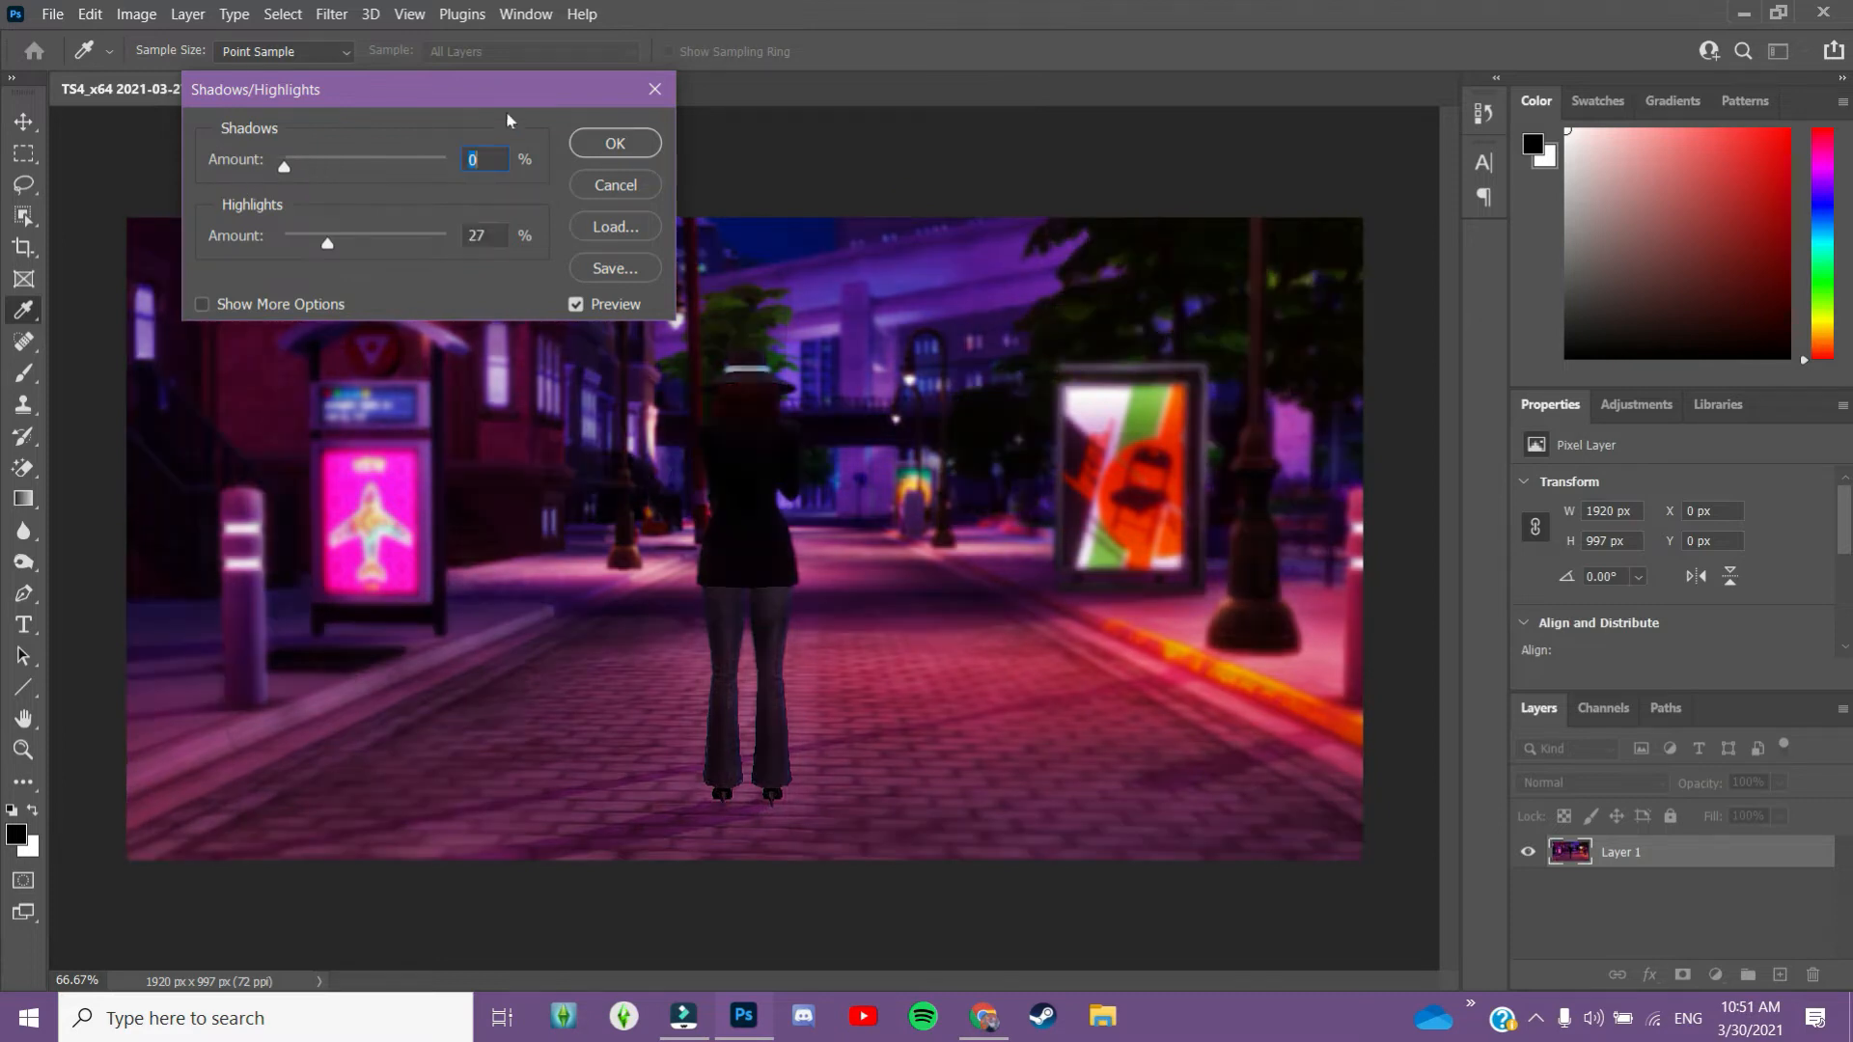
{"action": "left_click", "coordinate": [618, 144]}
Apply a Vibrance adjustment to Layer 1 with vibrance +100 and saturation -13
{"action": "left_click", "coordinate": [127, 14]}
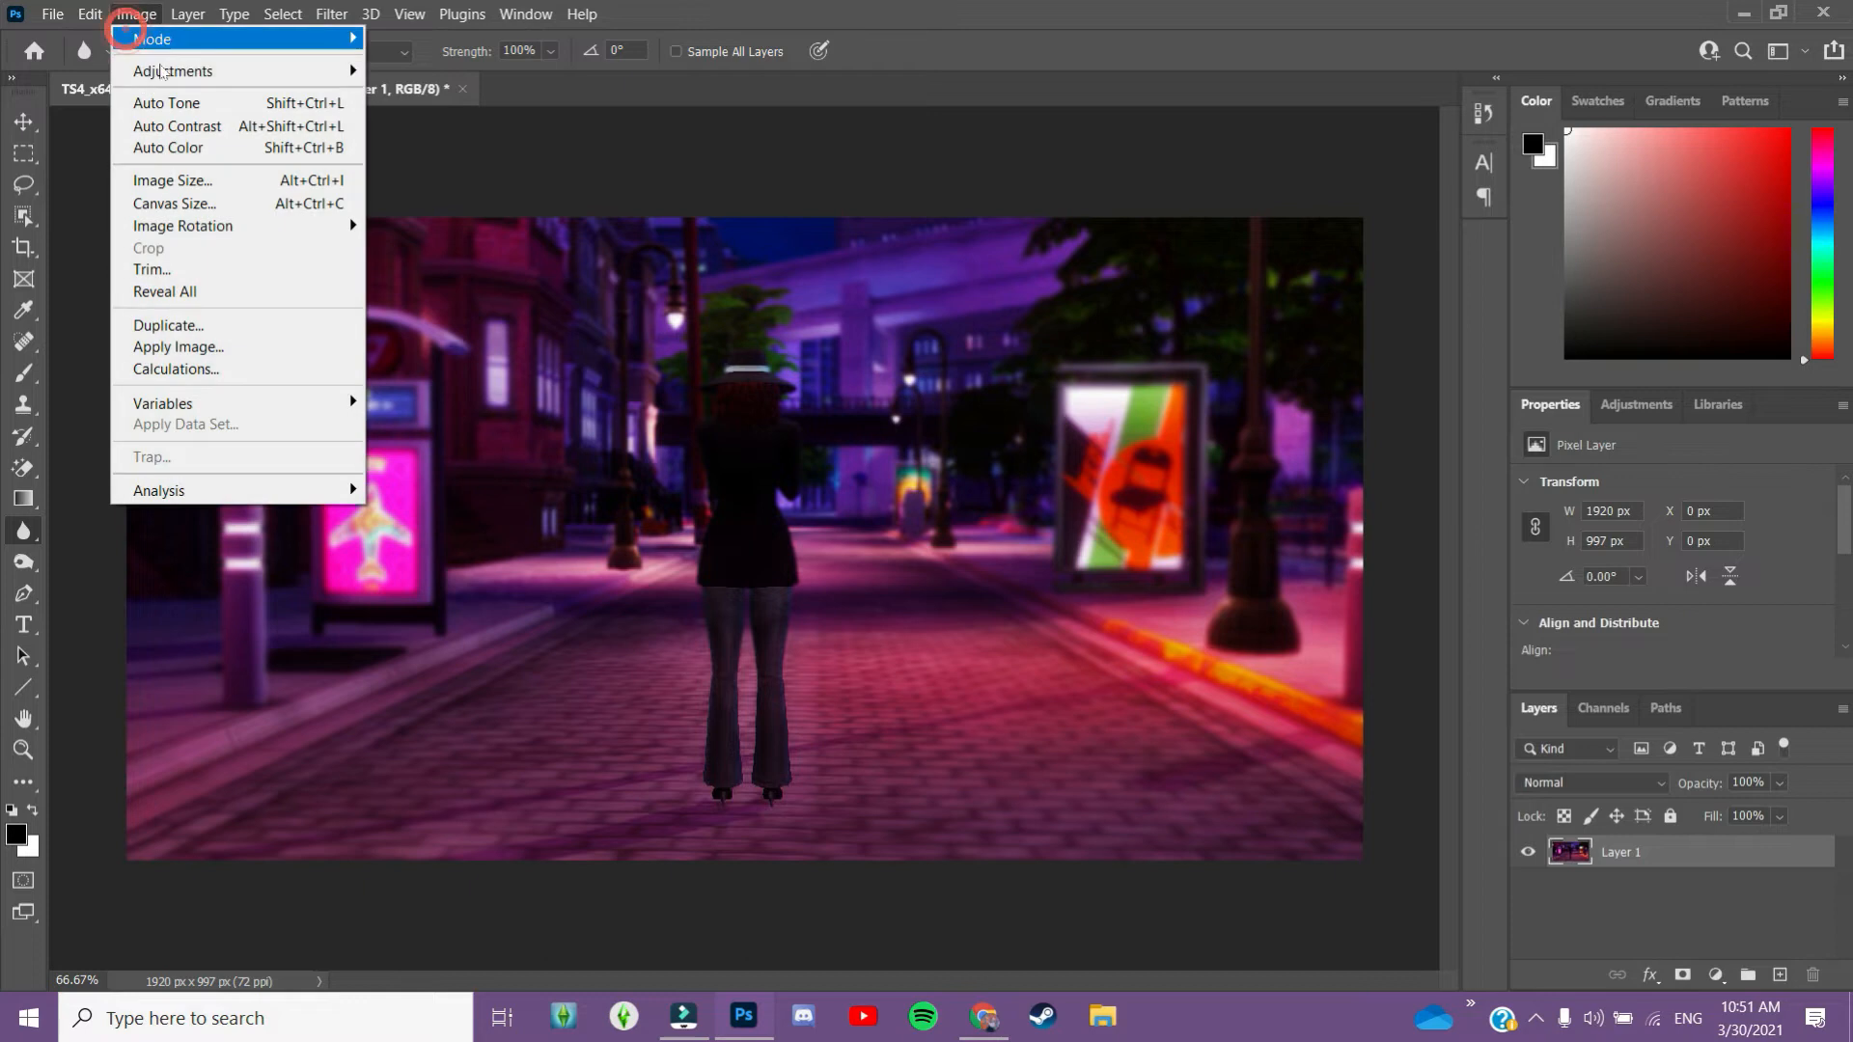
{"action": "mouse_move", "coordinate": [179, 70]}
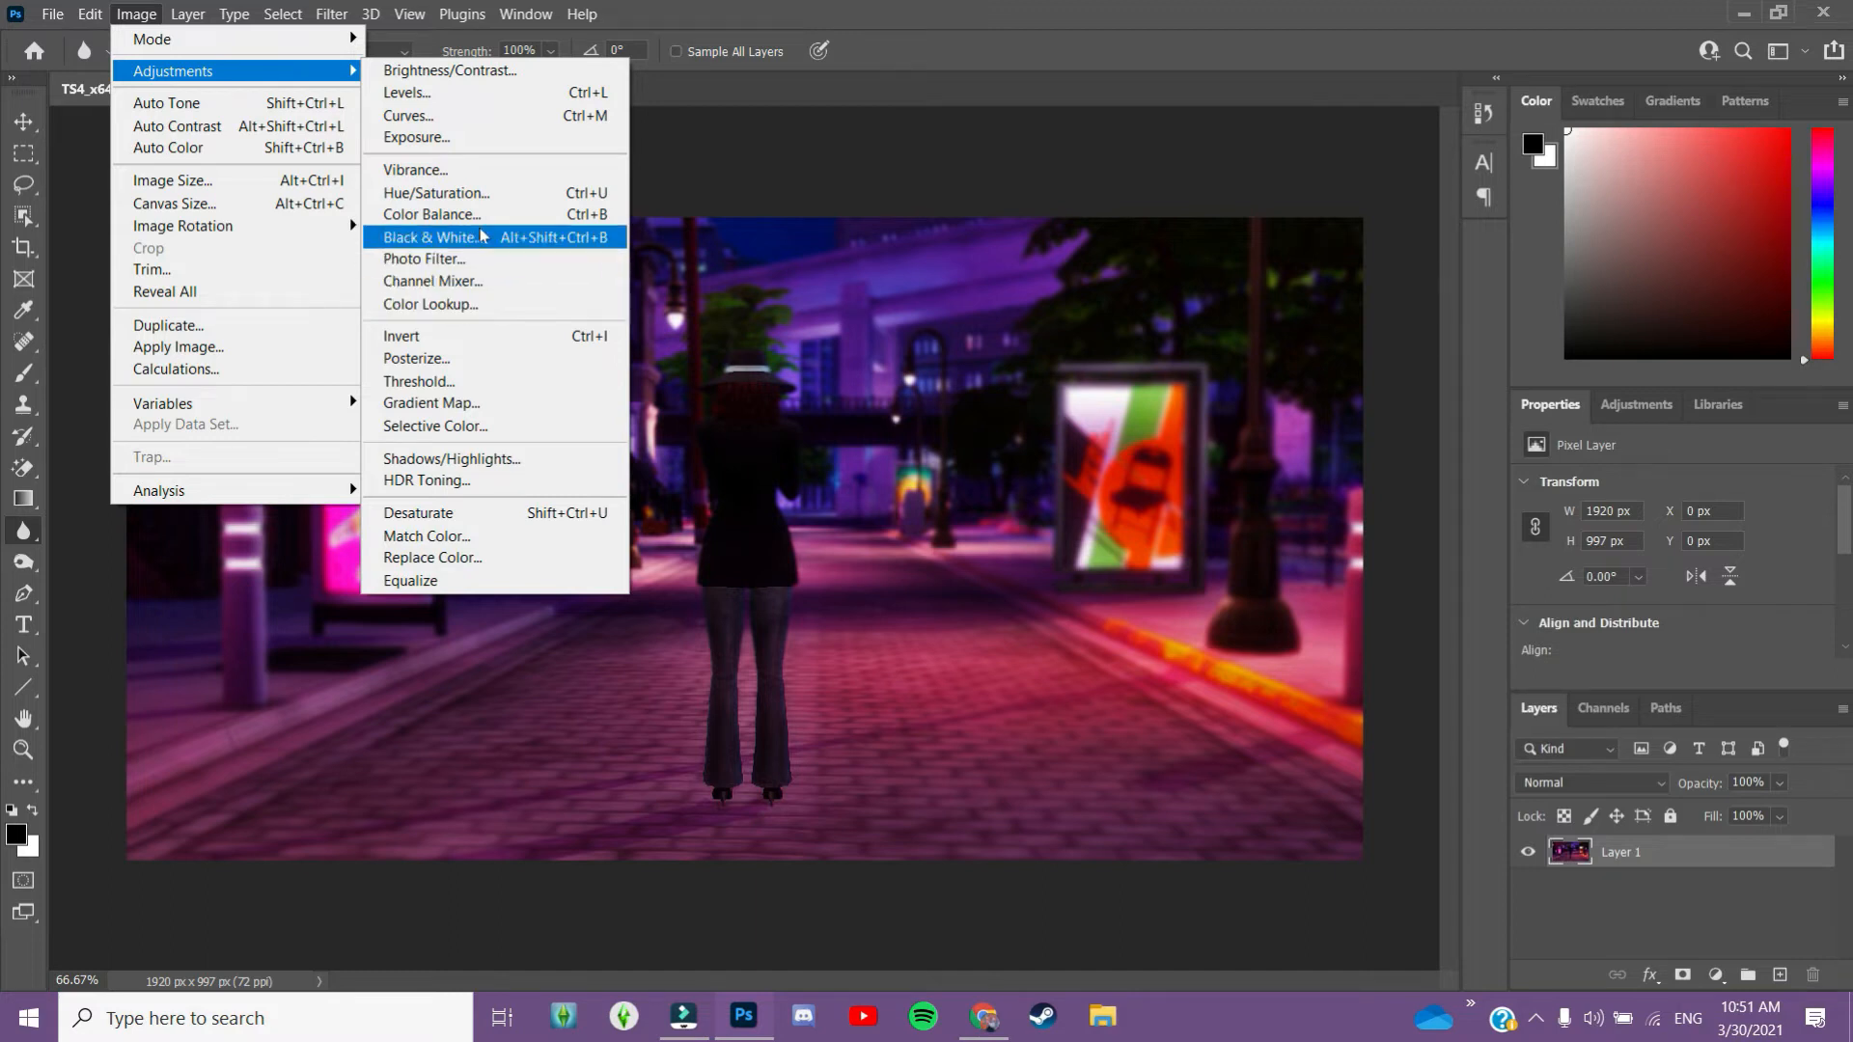
{"action": "left_click", "coordinate": [488, 177]}
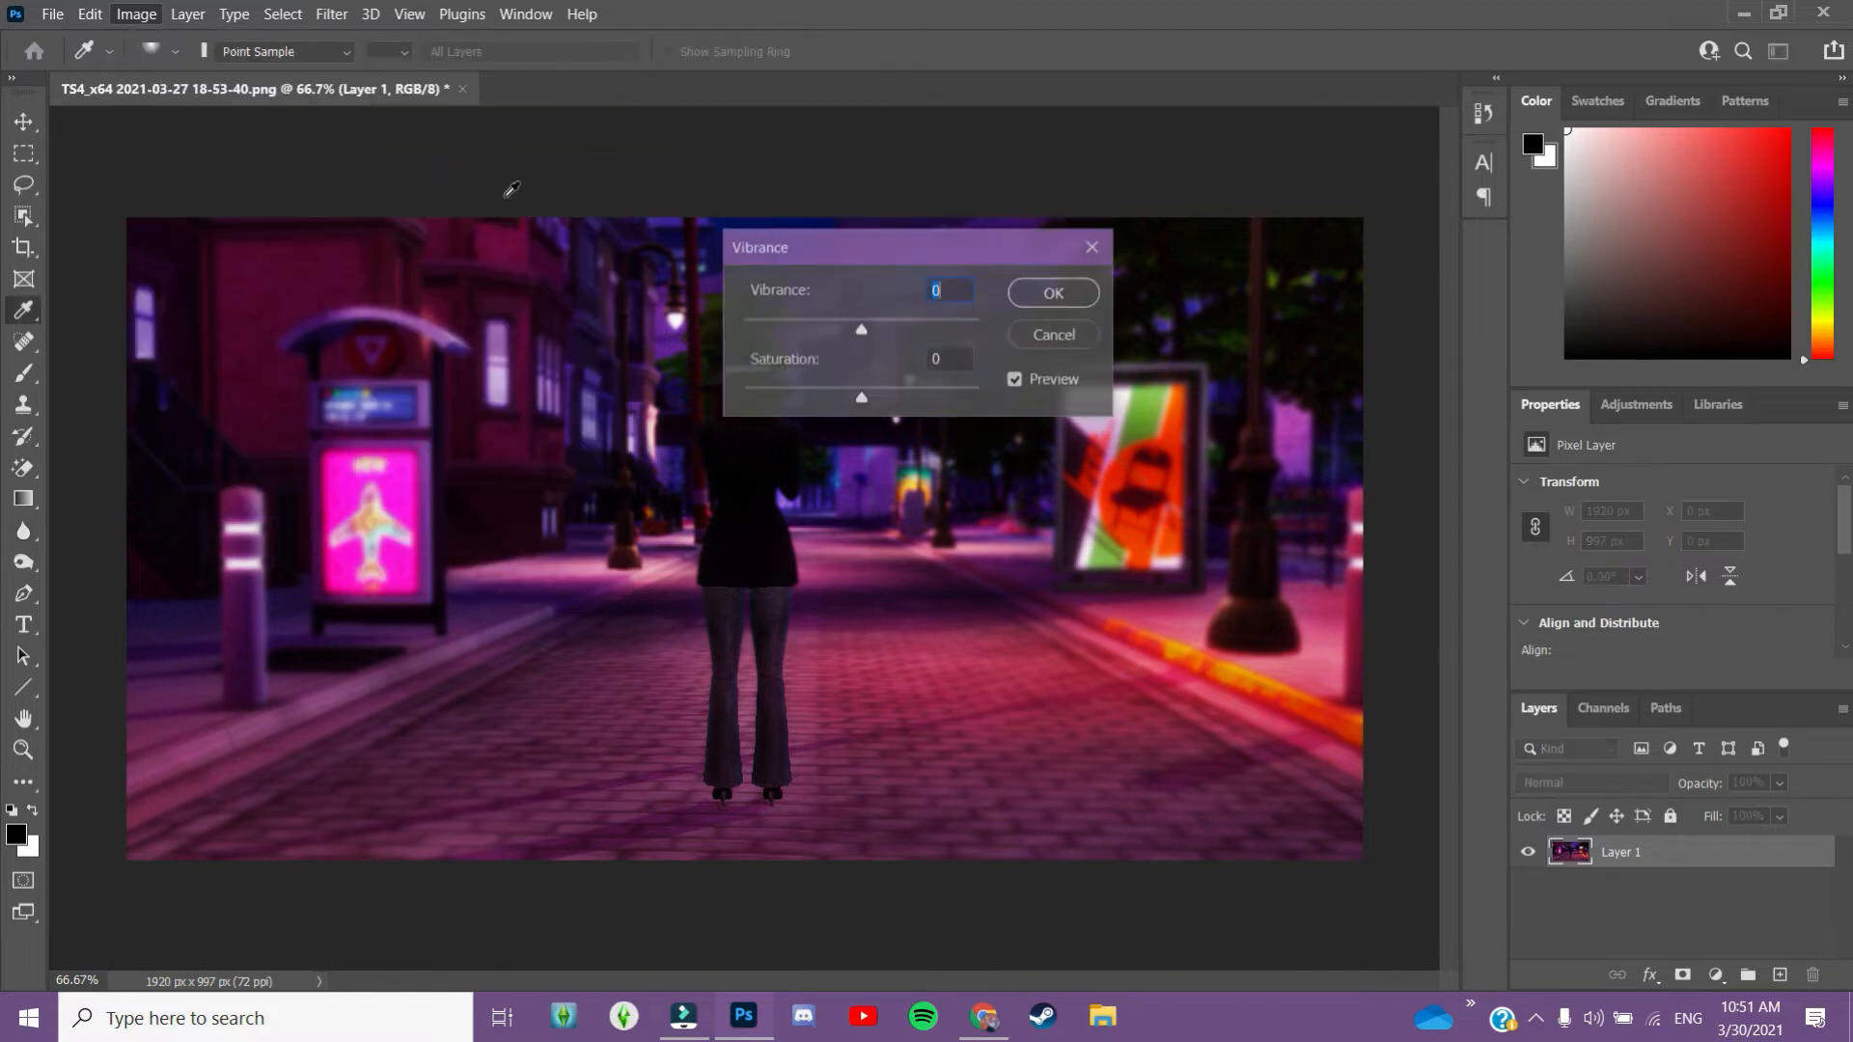
{"action": "left_click_drag", "start_coordinate": [860, 332], "coordinate": [1013, 381]}
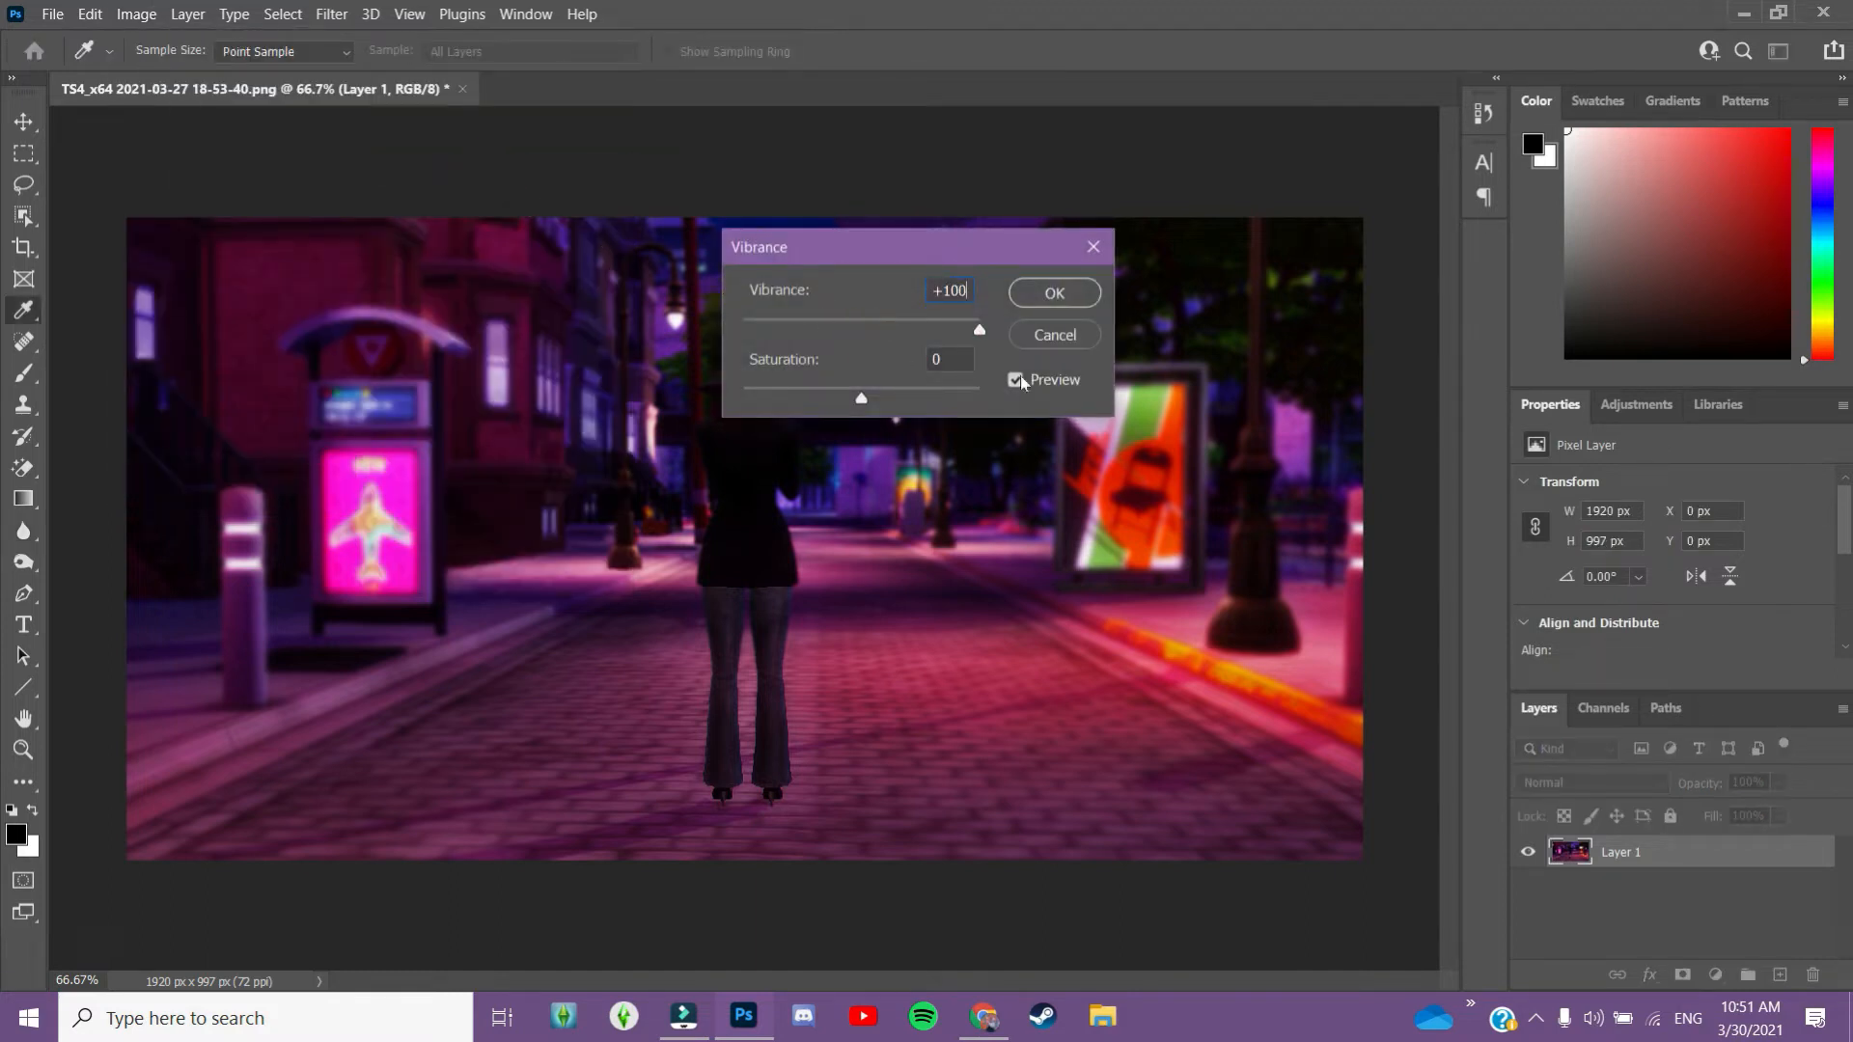
{"action": "mouse_move", "coordinate": [862, 405]}
{"action": "left_mouse_down"}
{"action": "mouse_move", "coordinate": [980, 398]}
{"action": "mouse_move", "coordinate": [794, 399]}
{"action": "mouse_move", "coordinate": [820, 427]}
{"action": "mouse_move", "coordinate": [883, 431]}
{"action": "mouse_move", "coordinate": [850, 431]}
{"action": "left_mouse_up"}
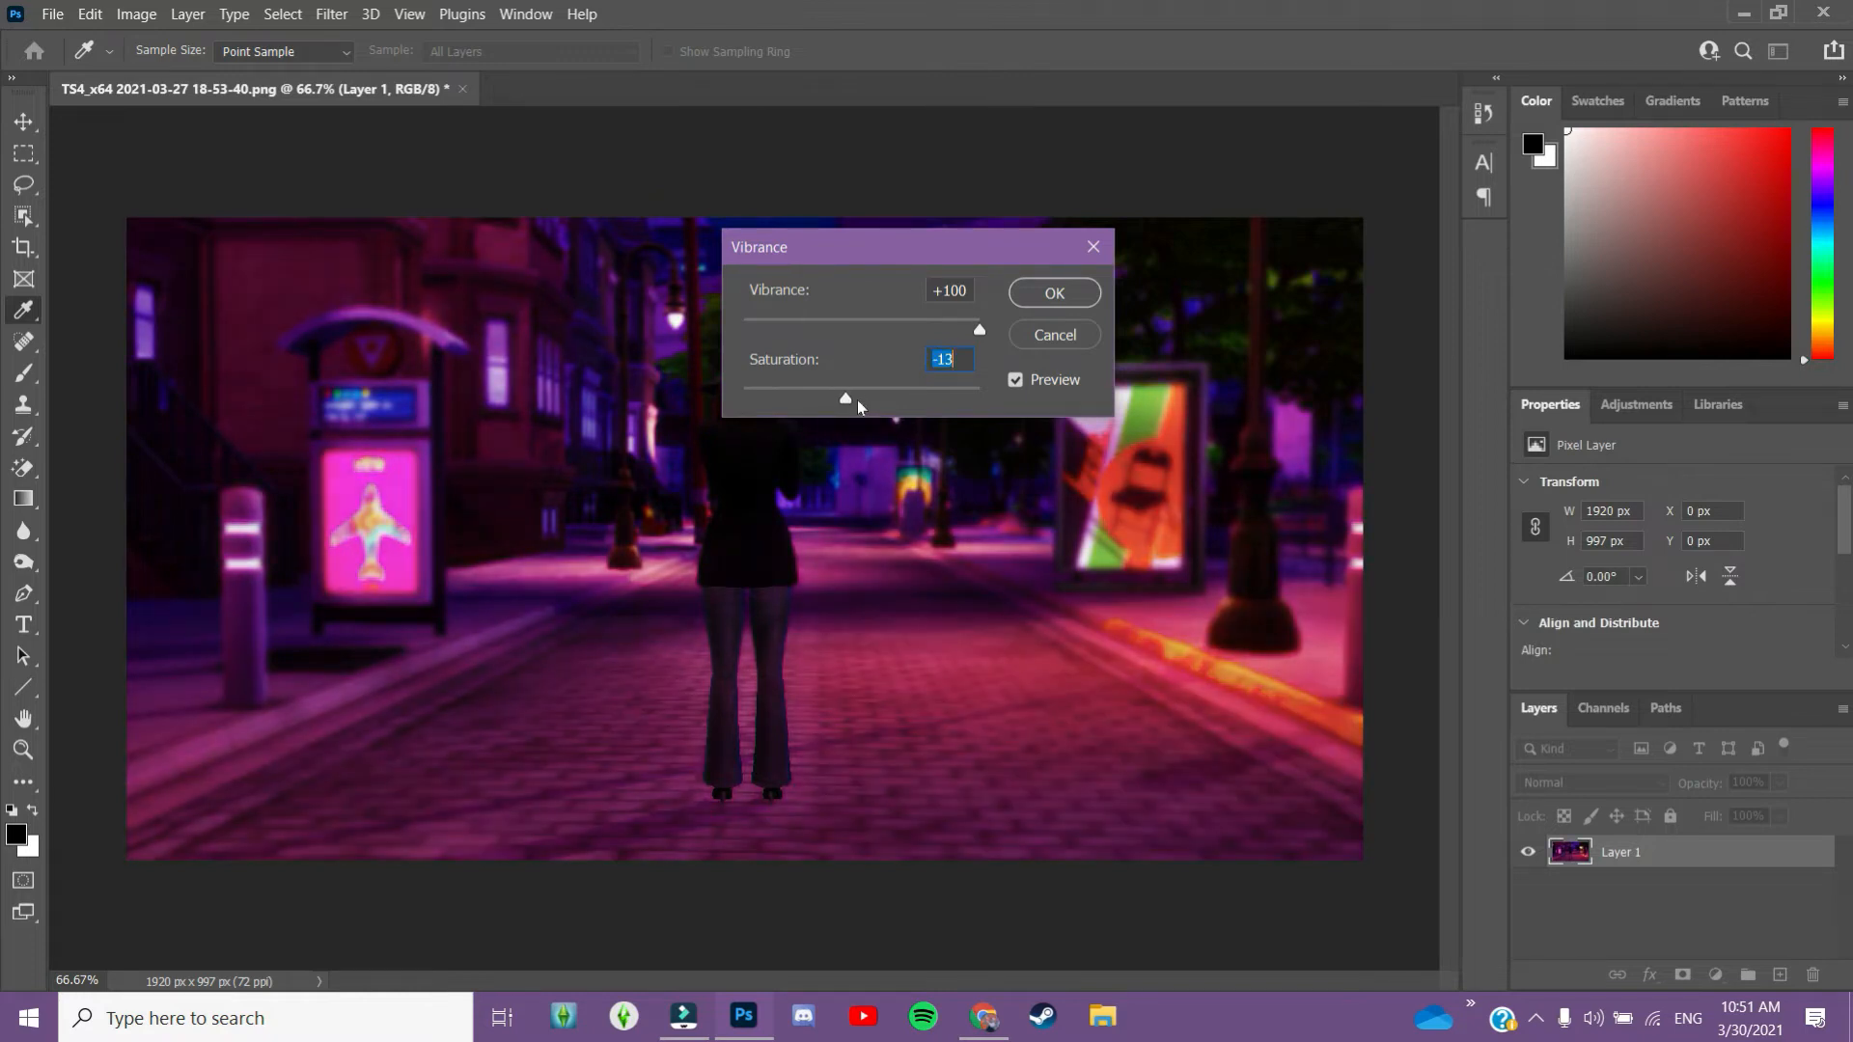
{"action": "left_click", "coordinate": [1062, 291]}
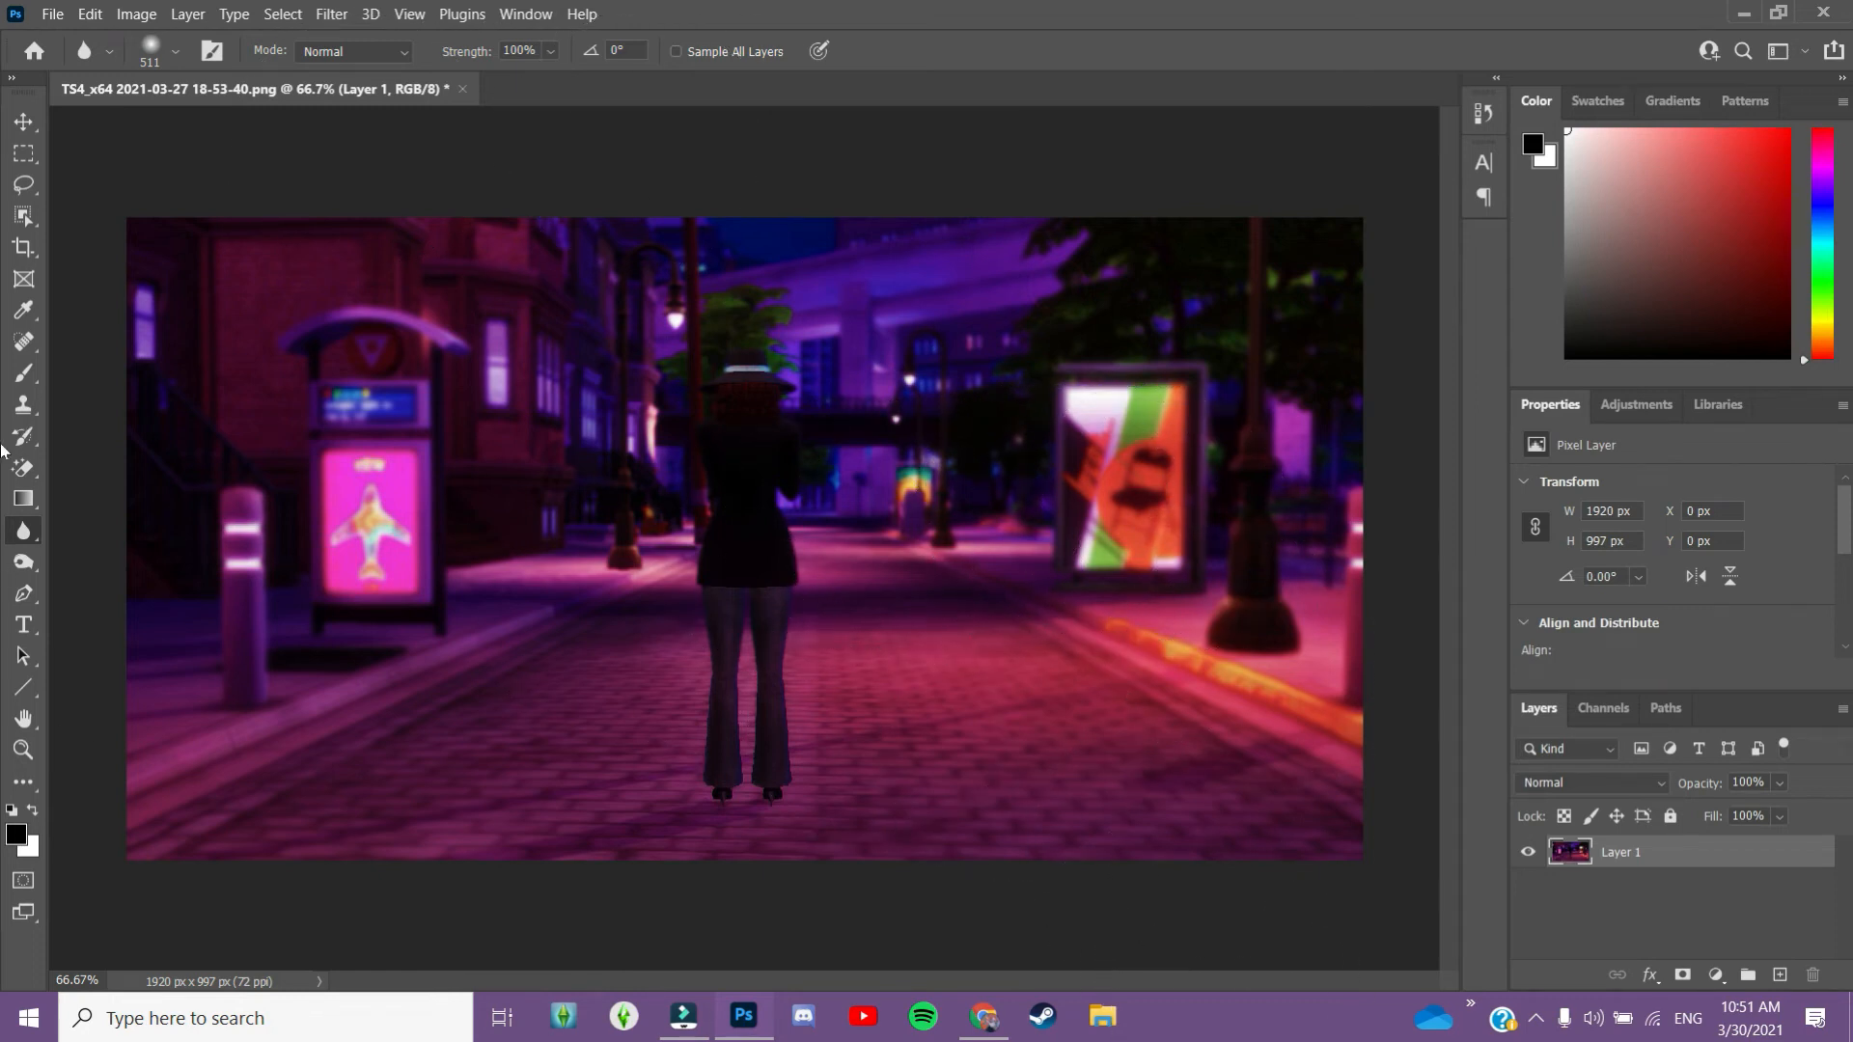
Add a new empty layer above Layer 1
{"action": "left_click", "coordinate": [1782, 974]}
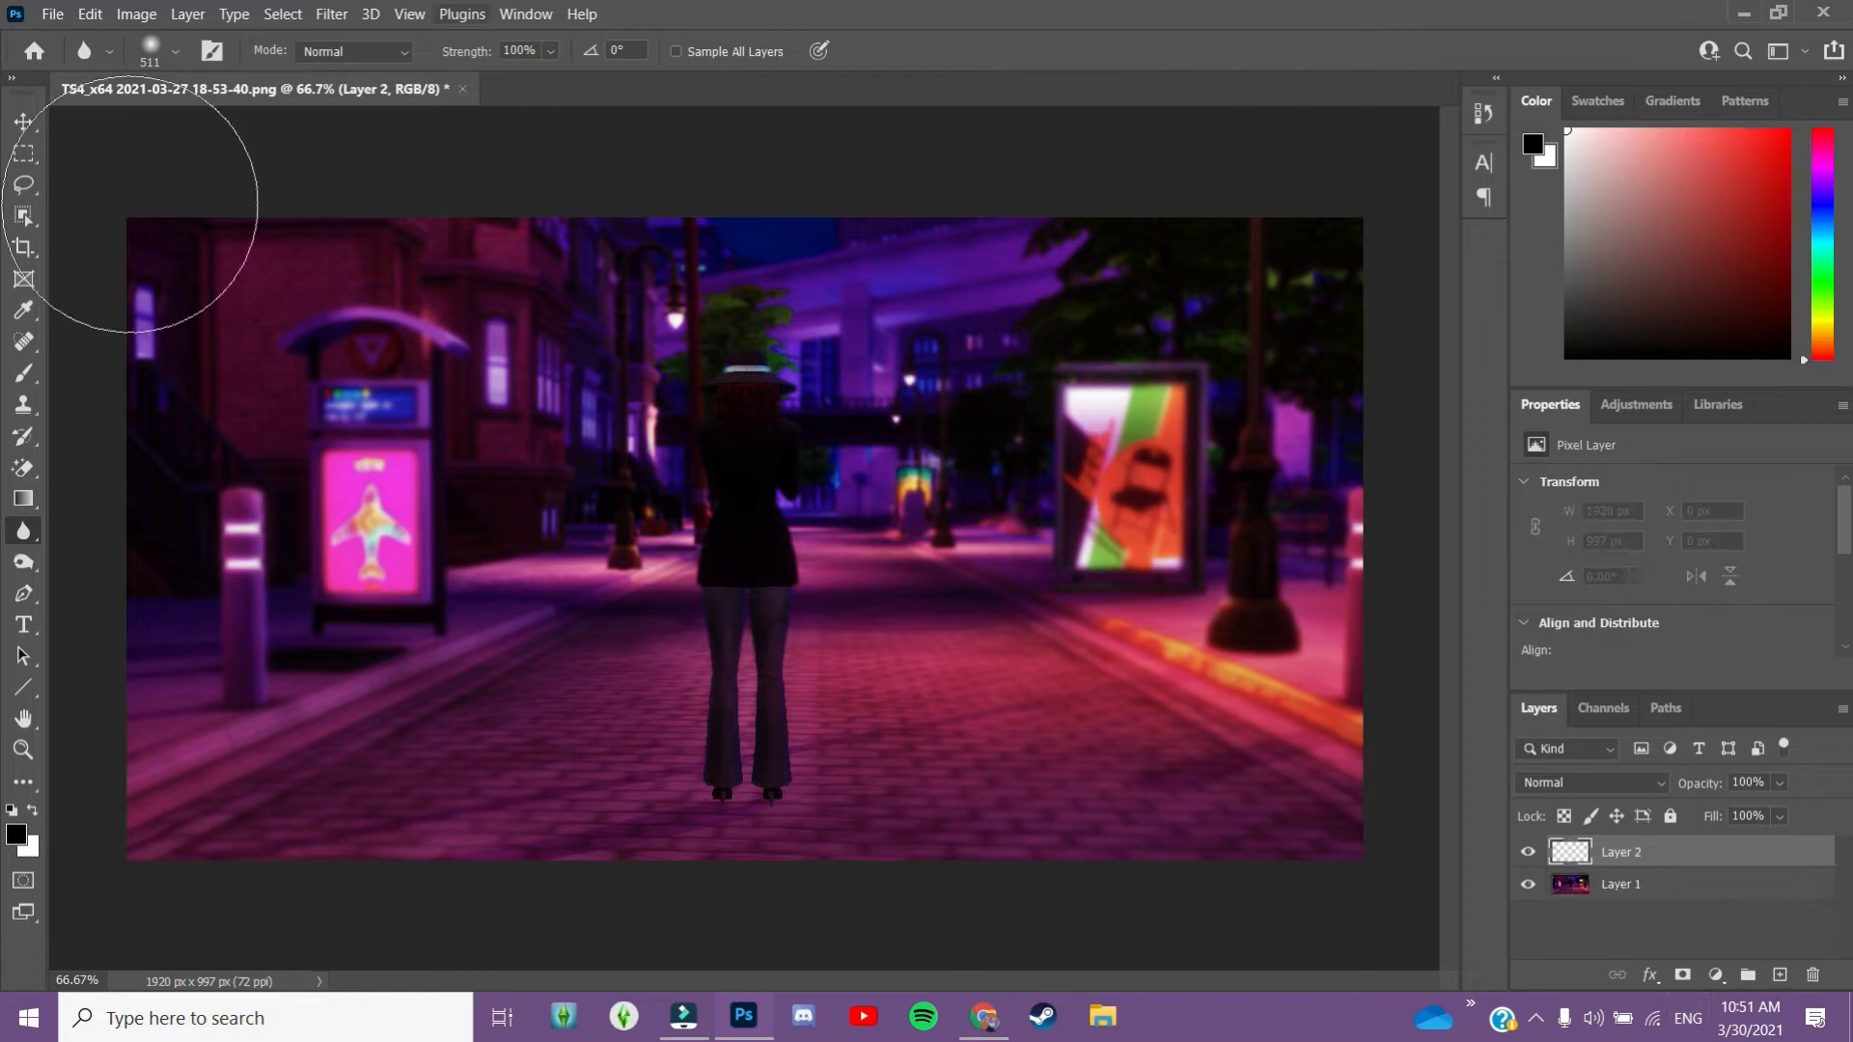
{"action": "left_click_drag", "start_coordinate": [24, 562], "coordinate": [139, 582]}
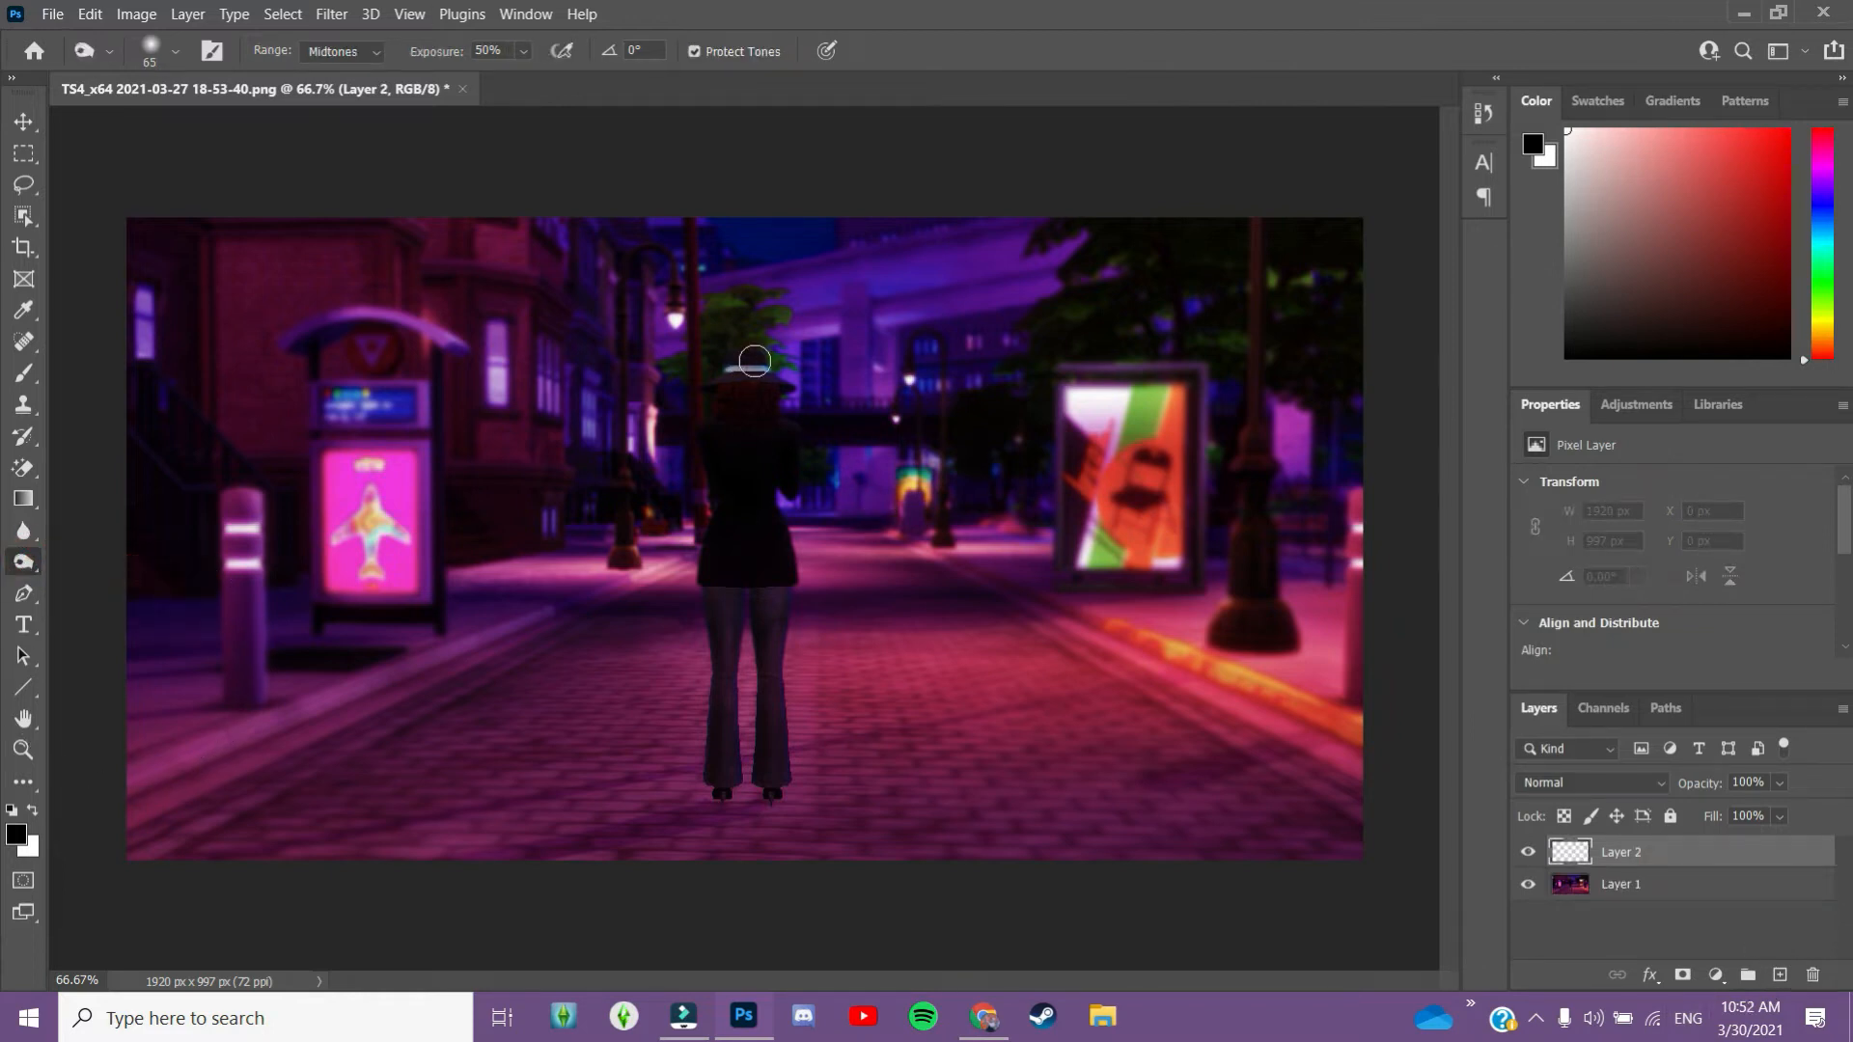
{"action": "mouse_move", "coordinate": [791, 530]}
{"action": "left_mouse_down"}
{"action": "mouse_move", "coordinate": [760, 779]}
{"action": "mouse_move", "coordinate": [772, 769]}
{"action": "left_mouse_up"}
{"action": "left_click", "coordinate": [175, 54]}
{"action": "mouse_move", "coordinate": [184, 129]}
{"action": "left_mouse_down"}
{"action": "mouse_move", "coordinate": [264, 142]}
{"action": "mouse_move", "coordinate": [247, 151]}
{"action": "left_mouse_up"}
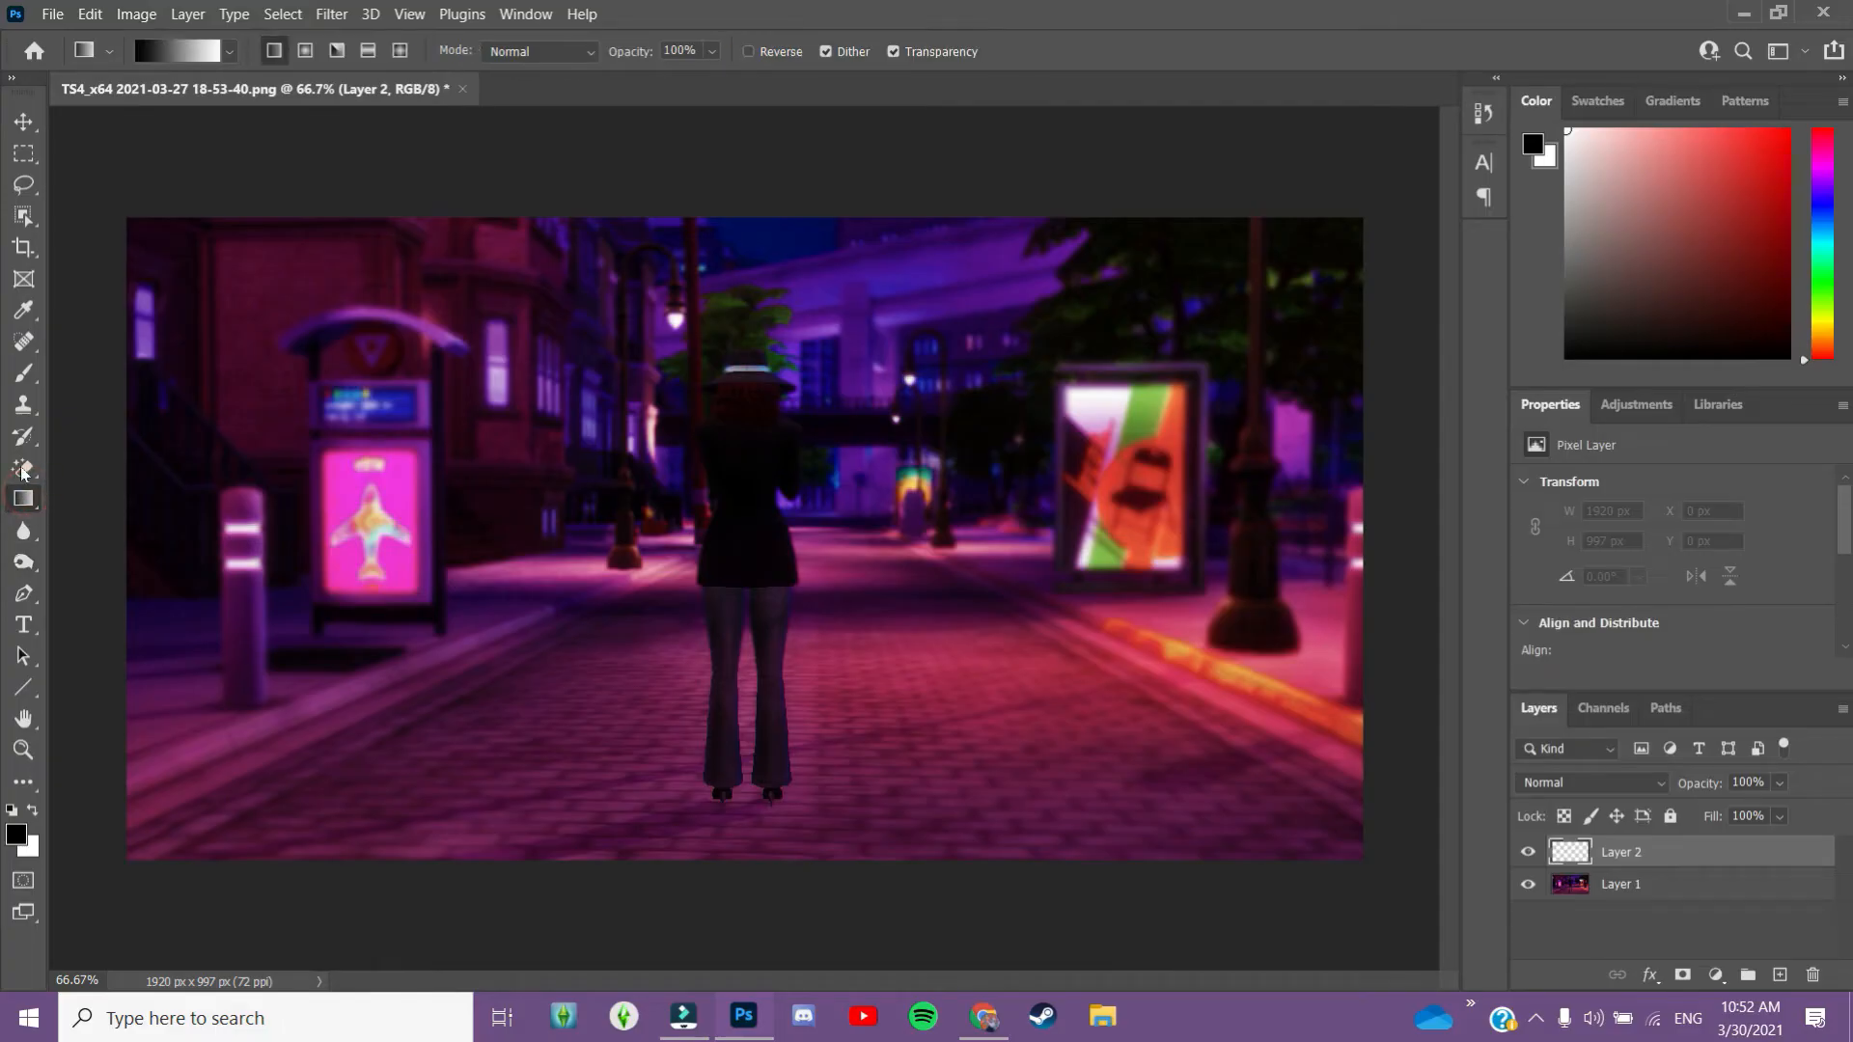
{"action": "left_click", "coordinate": [24, 467]}
Select the Brush tool and set the soft brush size to 21 px
{"action": "left_click", "coordinate": [25, 374]}
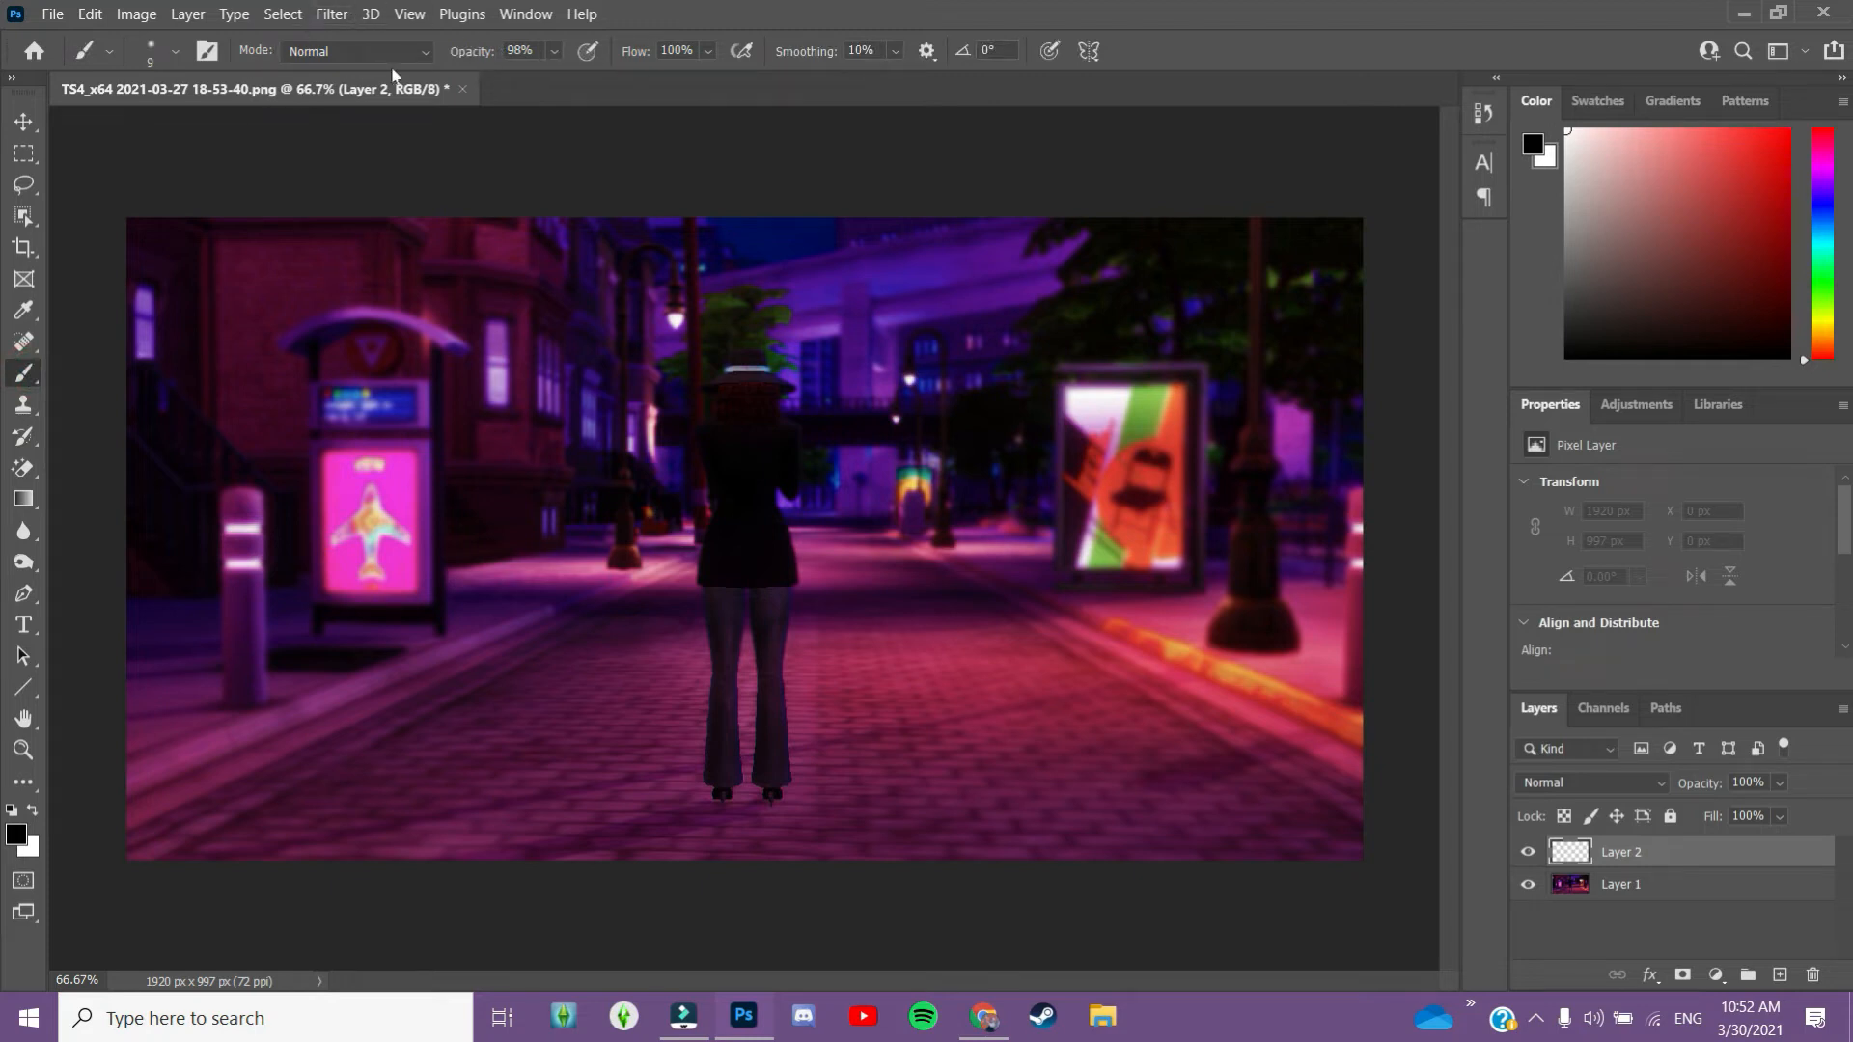
{"action": "left_click", "coordinate": [83, 54]}
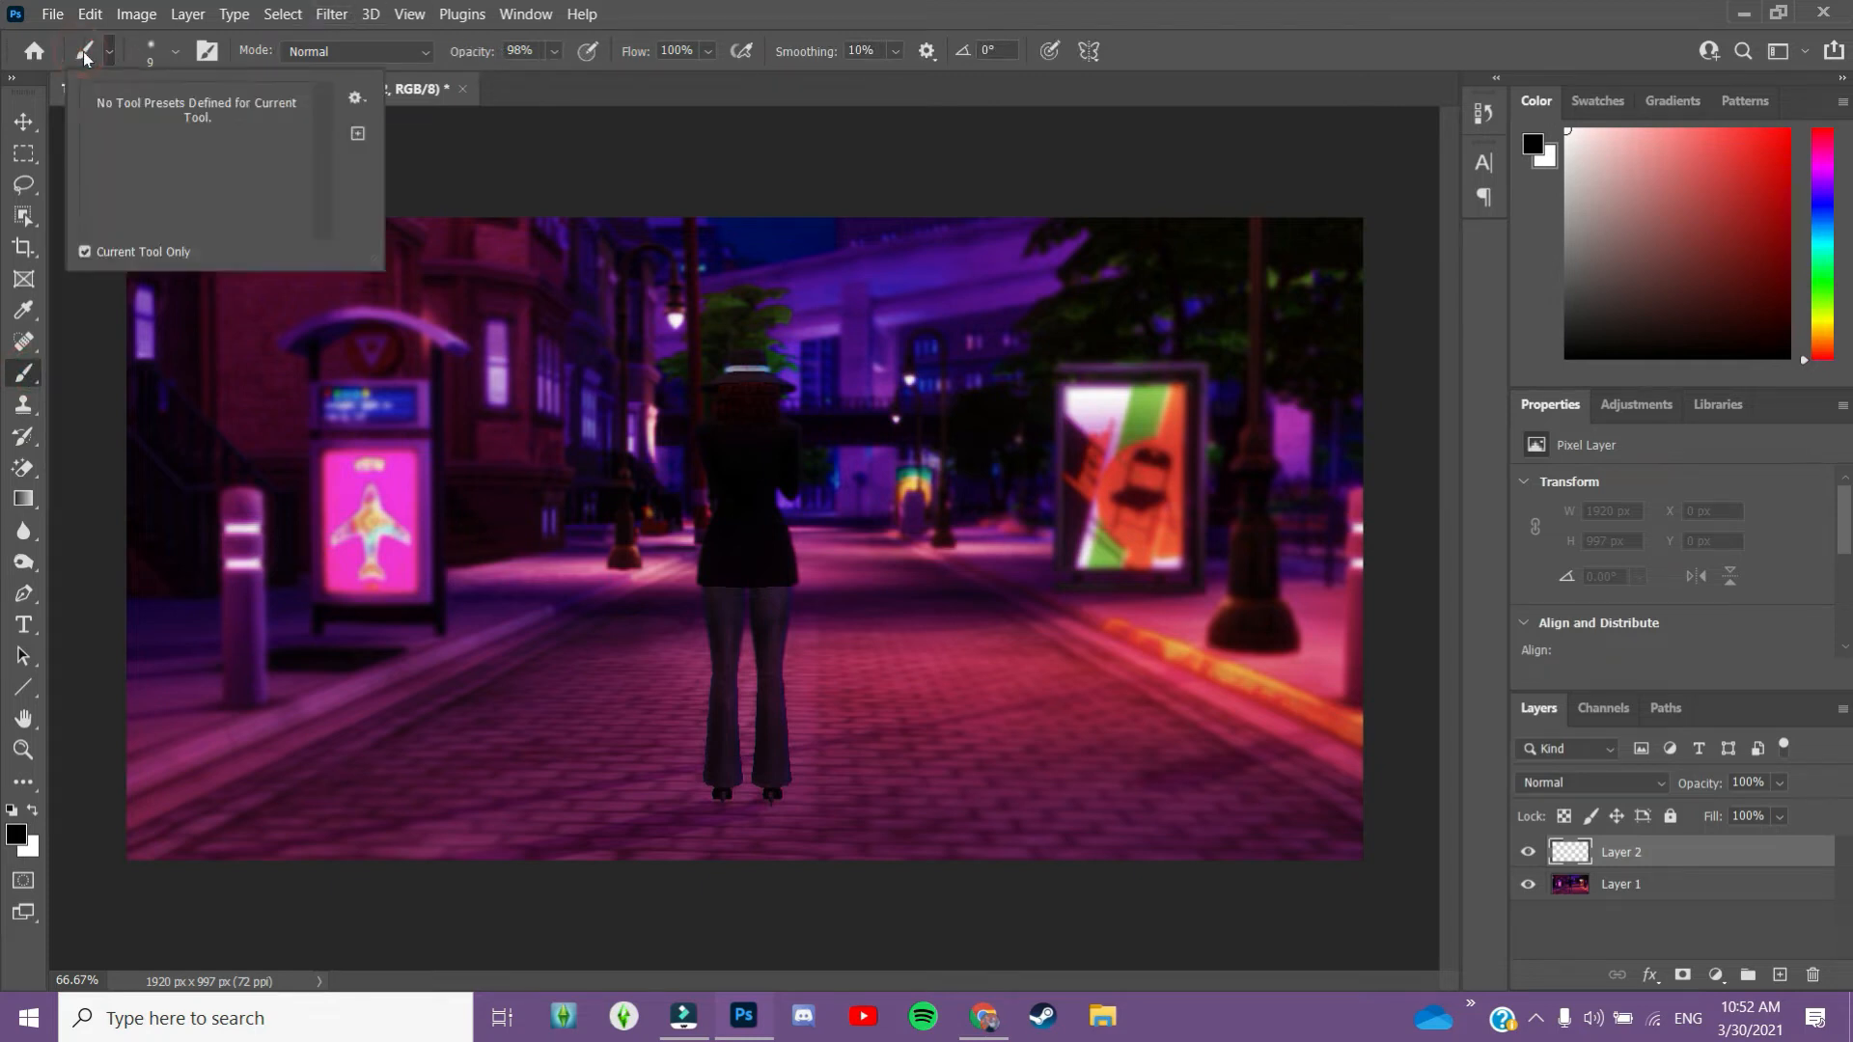
{"action": "left_click", "coordinate": [176, 53]}
{"action": "left_click_drag", "start_coordinate": [142, 132], "coordinate": [152, 132]}
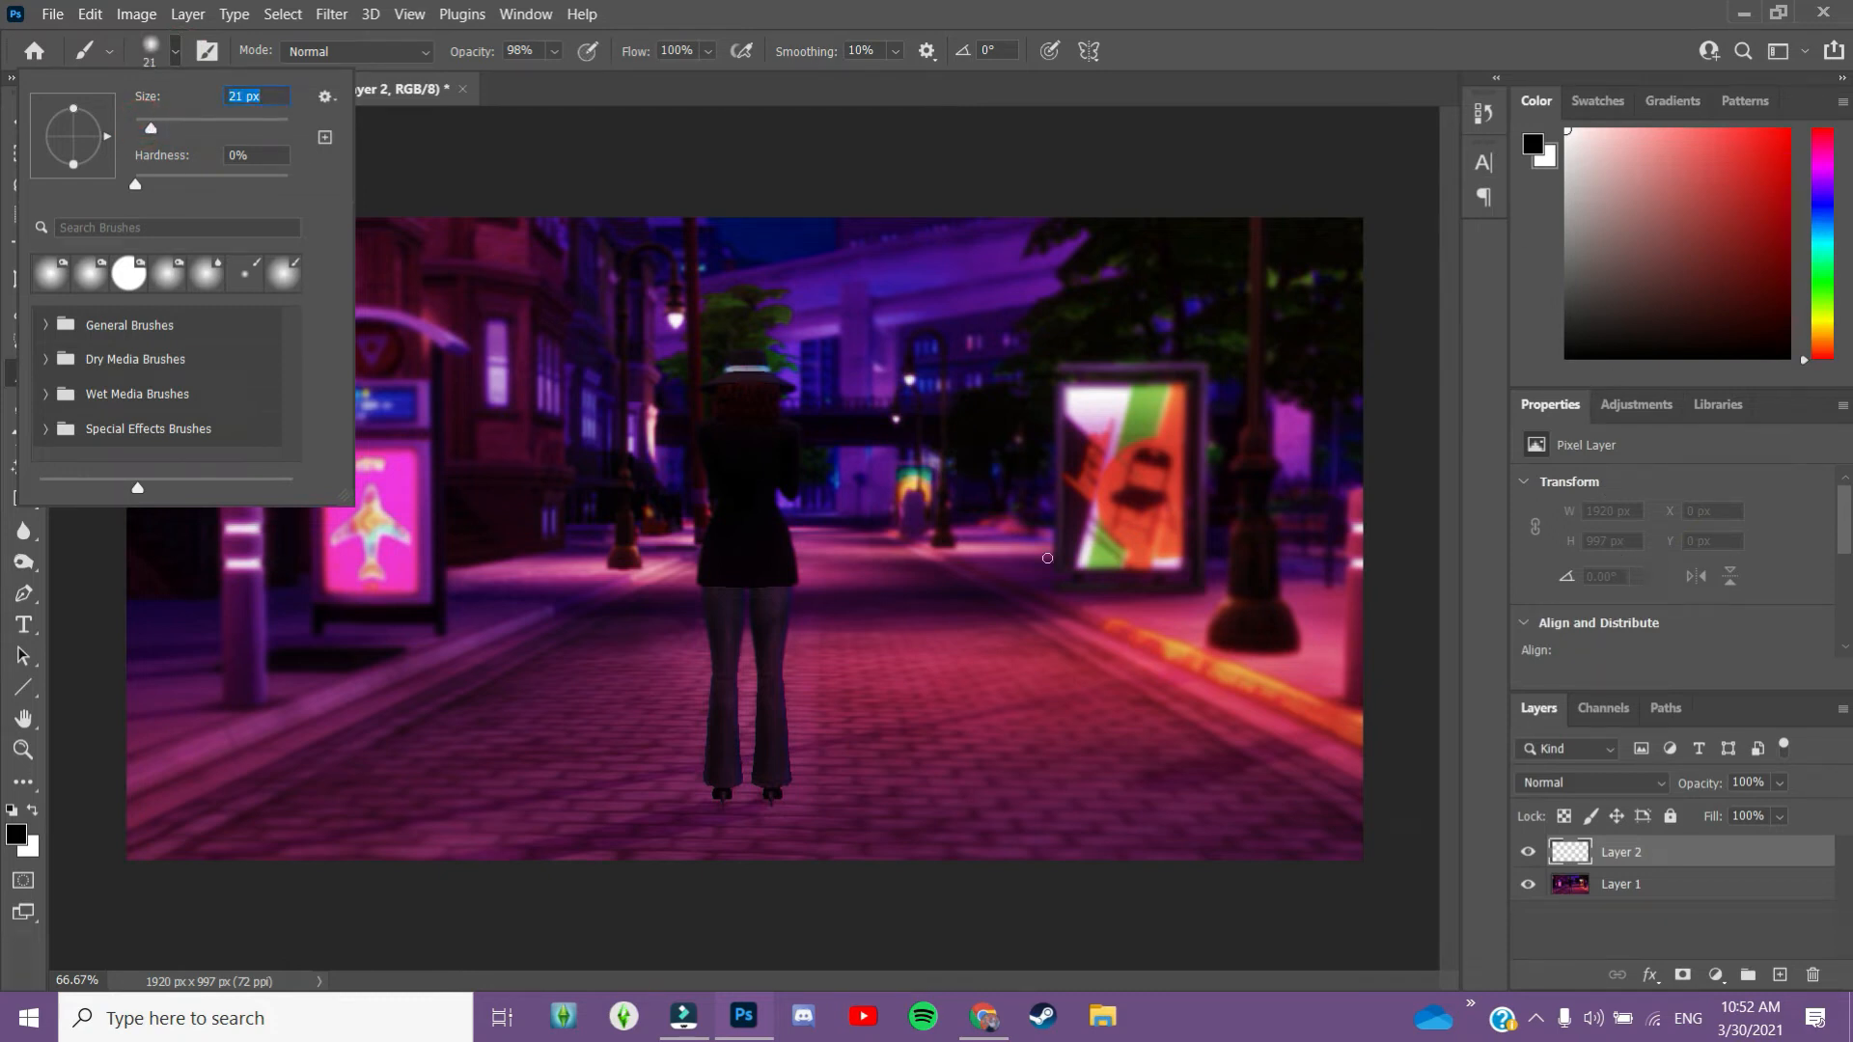
Paint black shadow strokes on Layer 2 from both shoes diagonally down to the image's lower edge
{"action": "left_click", "coordinate": [692, 830]}
{"action": "left_click_drag", "start_coordinate": [682, 828], "coordinate": [791, 811]}
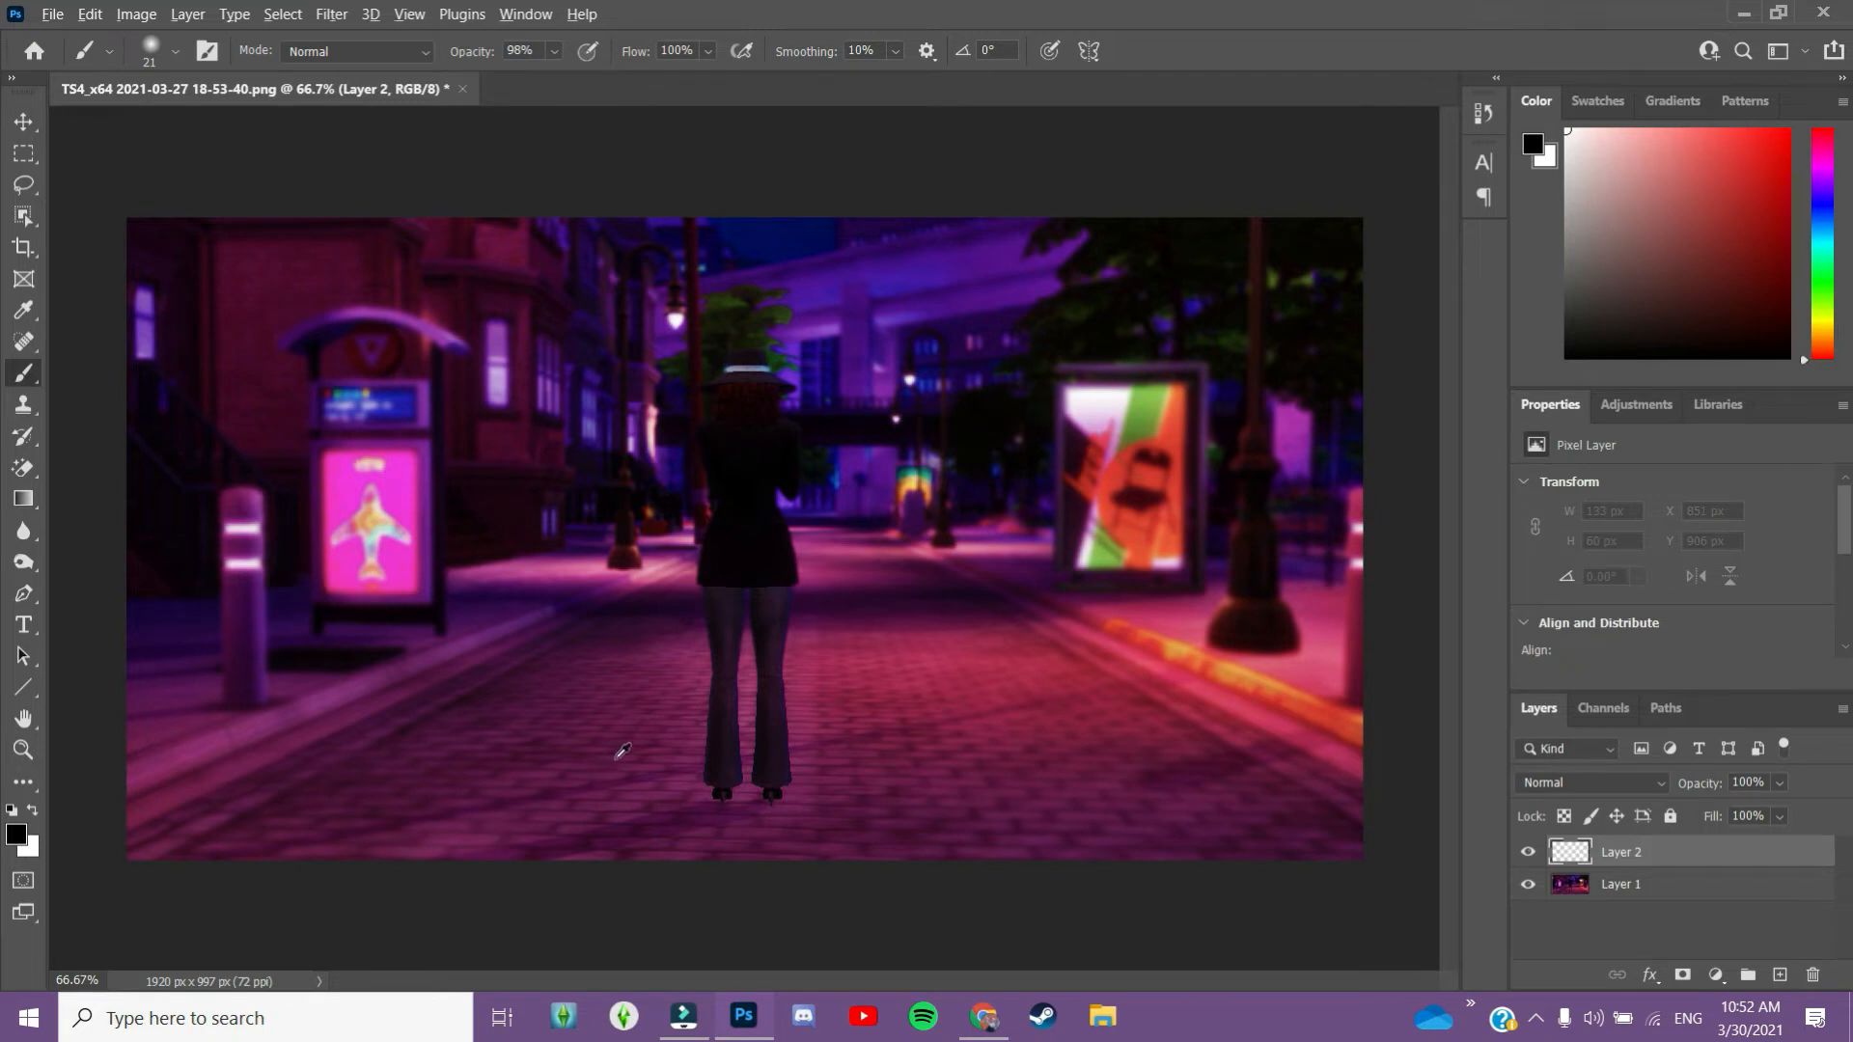
{"action": "scroll", "coordinate": [623, 751], "scroll_direction": "up", "scroll_amount": 4}
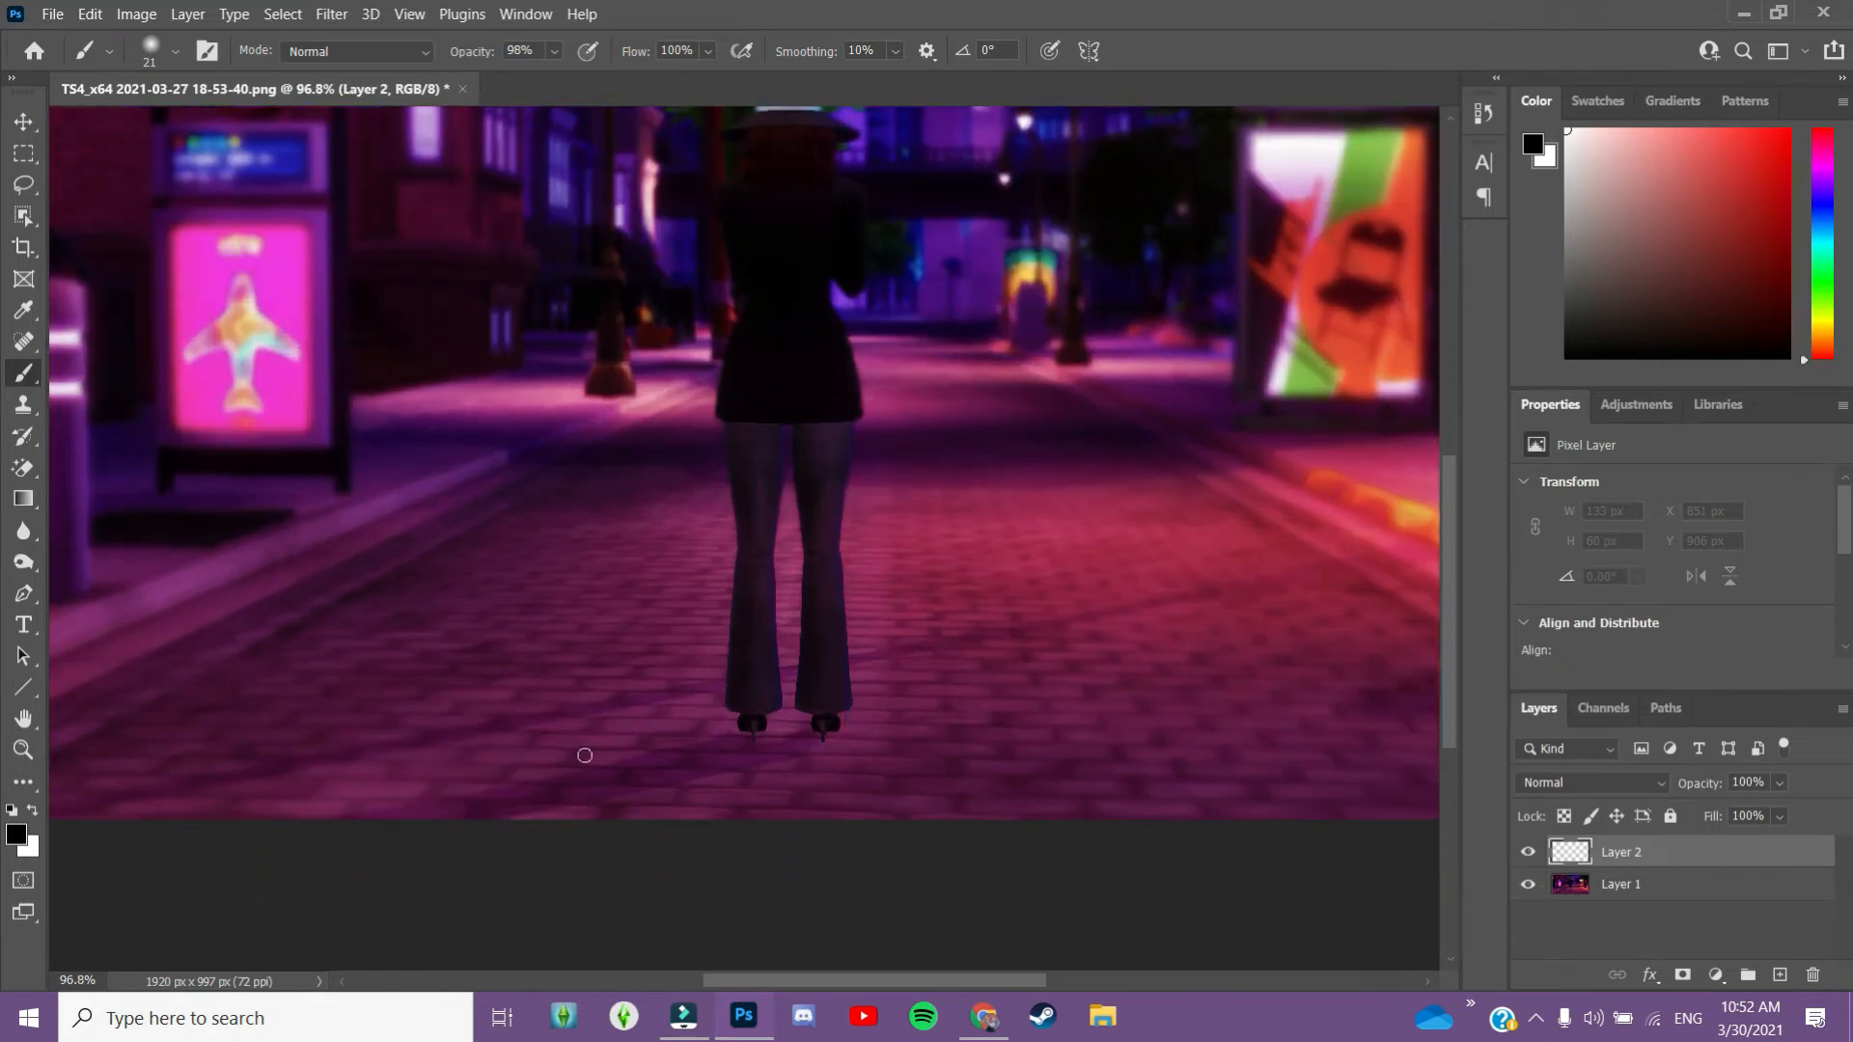
{"action": "left_click_drag", "start_coordinate": [808, 743], "coordinate": [477, 835]}
{"action": "left_click_drag", "start_coordinate": [741, 734], "coordinate": [453, 829]}
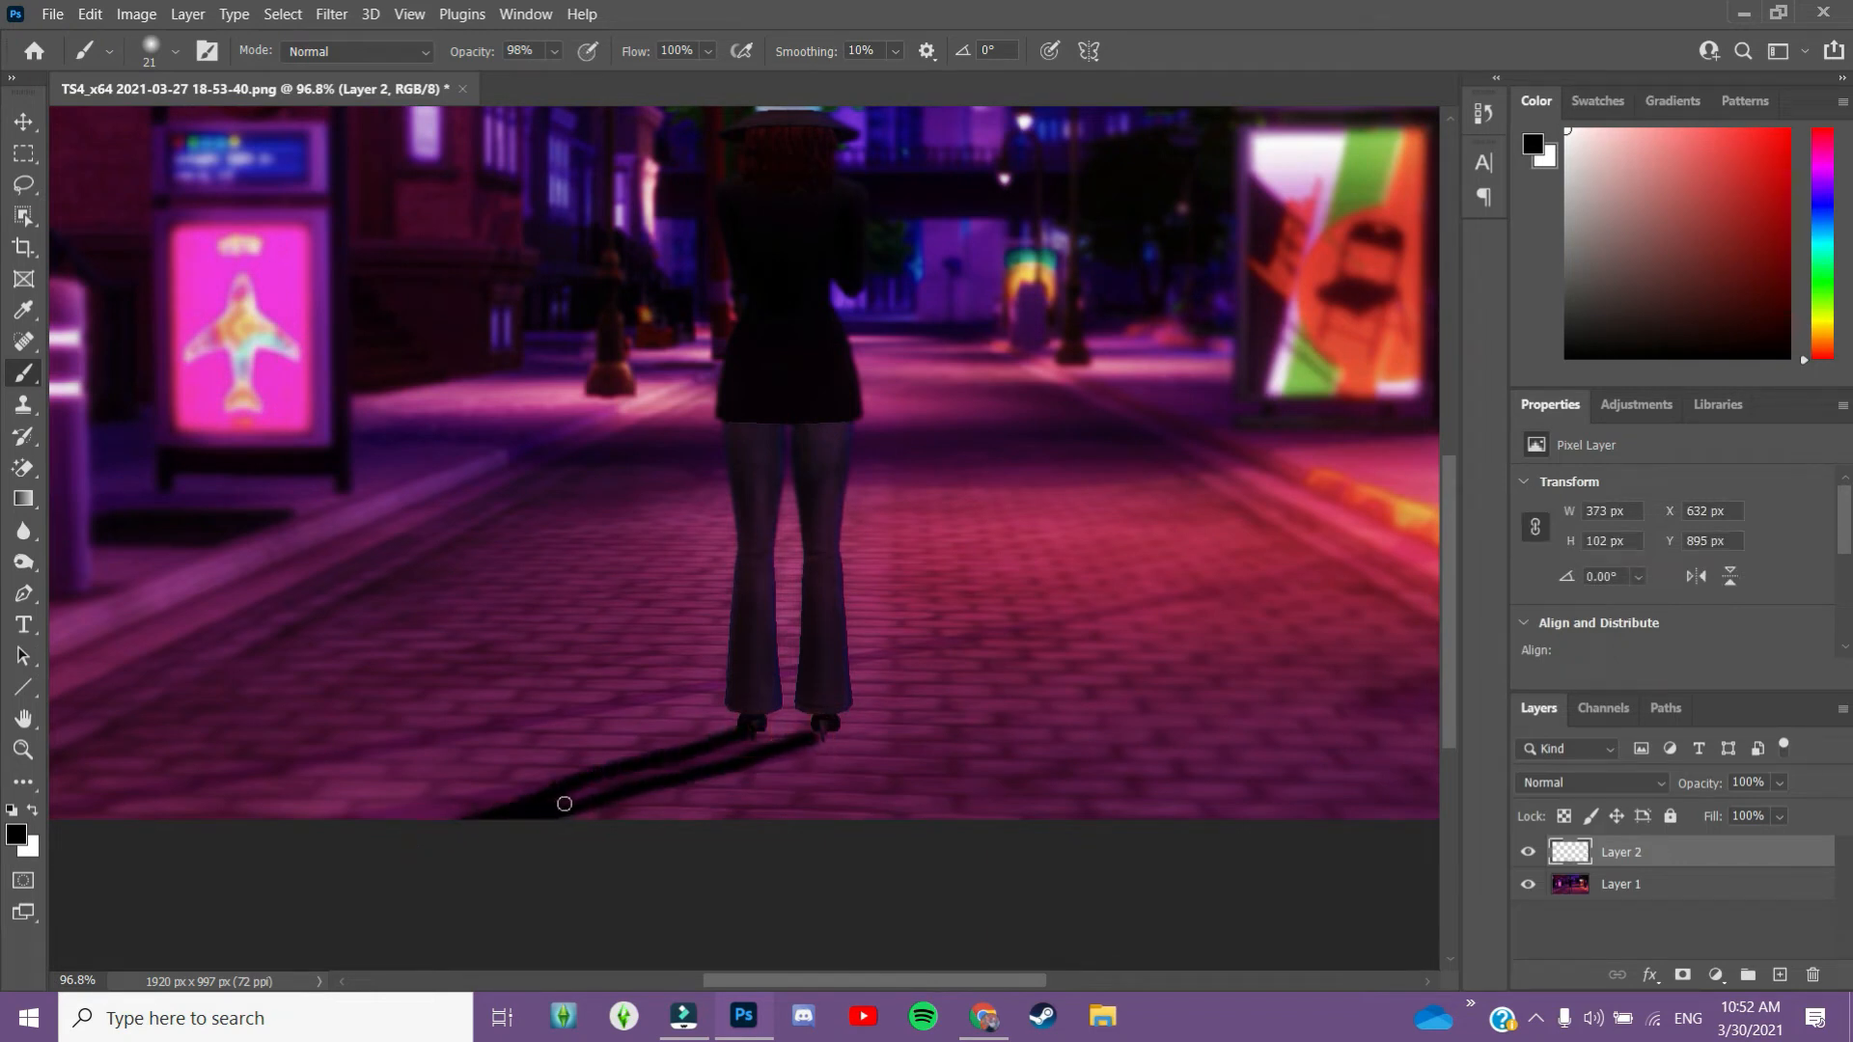
{"action": "mouse_move", "coordinate": [631, 780]}
{"action": "left_mouse_down"}
{"action": "mouse_move", "coordinate": [723, 757]}
{"action": "mouse_move", "coordinate": [682, 764]}
{"action": "left_mouse_up"}
{"action": "mouse_move", "coordinate": [536, 795]}
{"action": "left_mouse_down"}
{"action": "mouse_move", "coordinate": [774, 774]}
{"action": "mouse_move", "coordinate": [661, 756]}
{"action": "mouse_move", "coordinate": [471, 796]}
{"action": "left_mouse_up"}
{"action": "key", "text": "ctrl+z"}
{"action": "key", "text": "ctrl+z"}
Repaint the left shoe's black shadow at a flatter angle down to the image's lower edge and undo the excess stroke
{"action": "left_click_drag", "start_coordinate": [744, 730], "coordinate": [490, 808]}
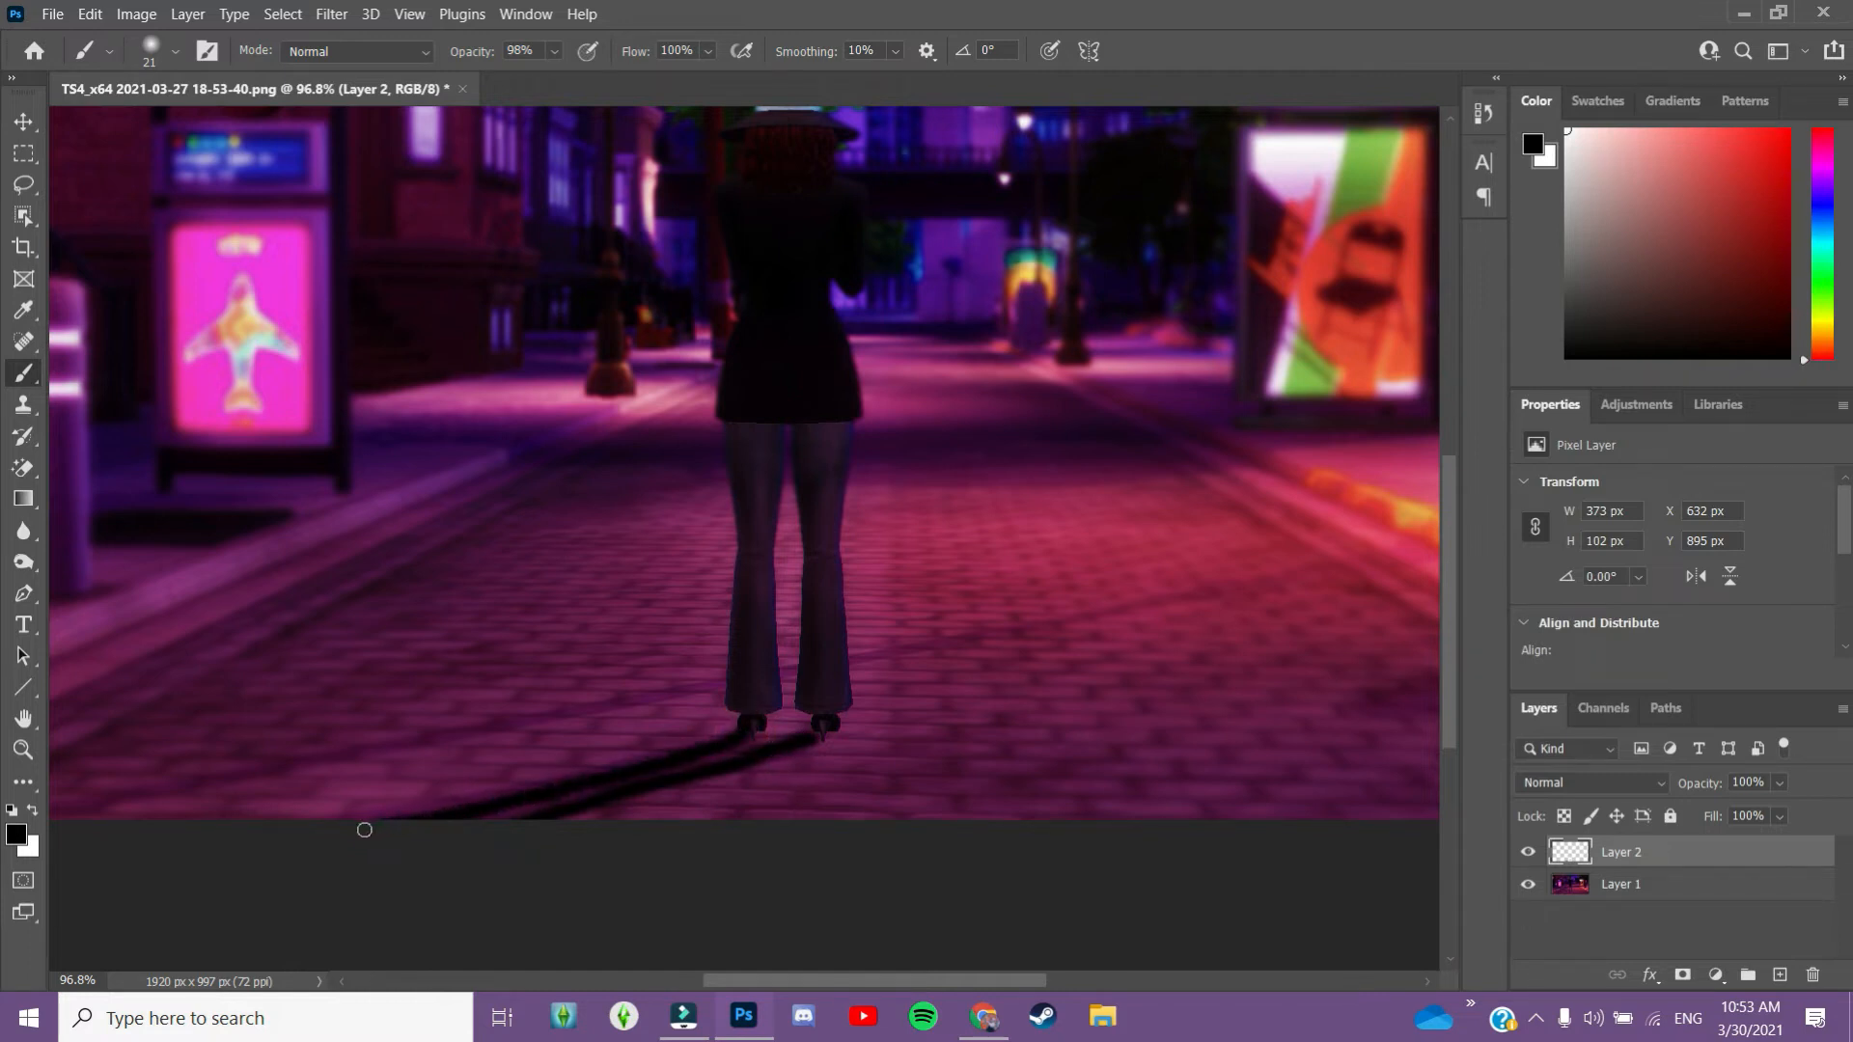
{"action": "left_click_drag", "start_coordinate": [558, 787], "coordinate": [334, 830]}
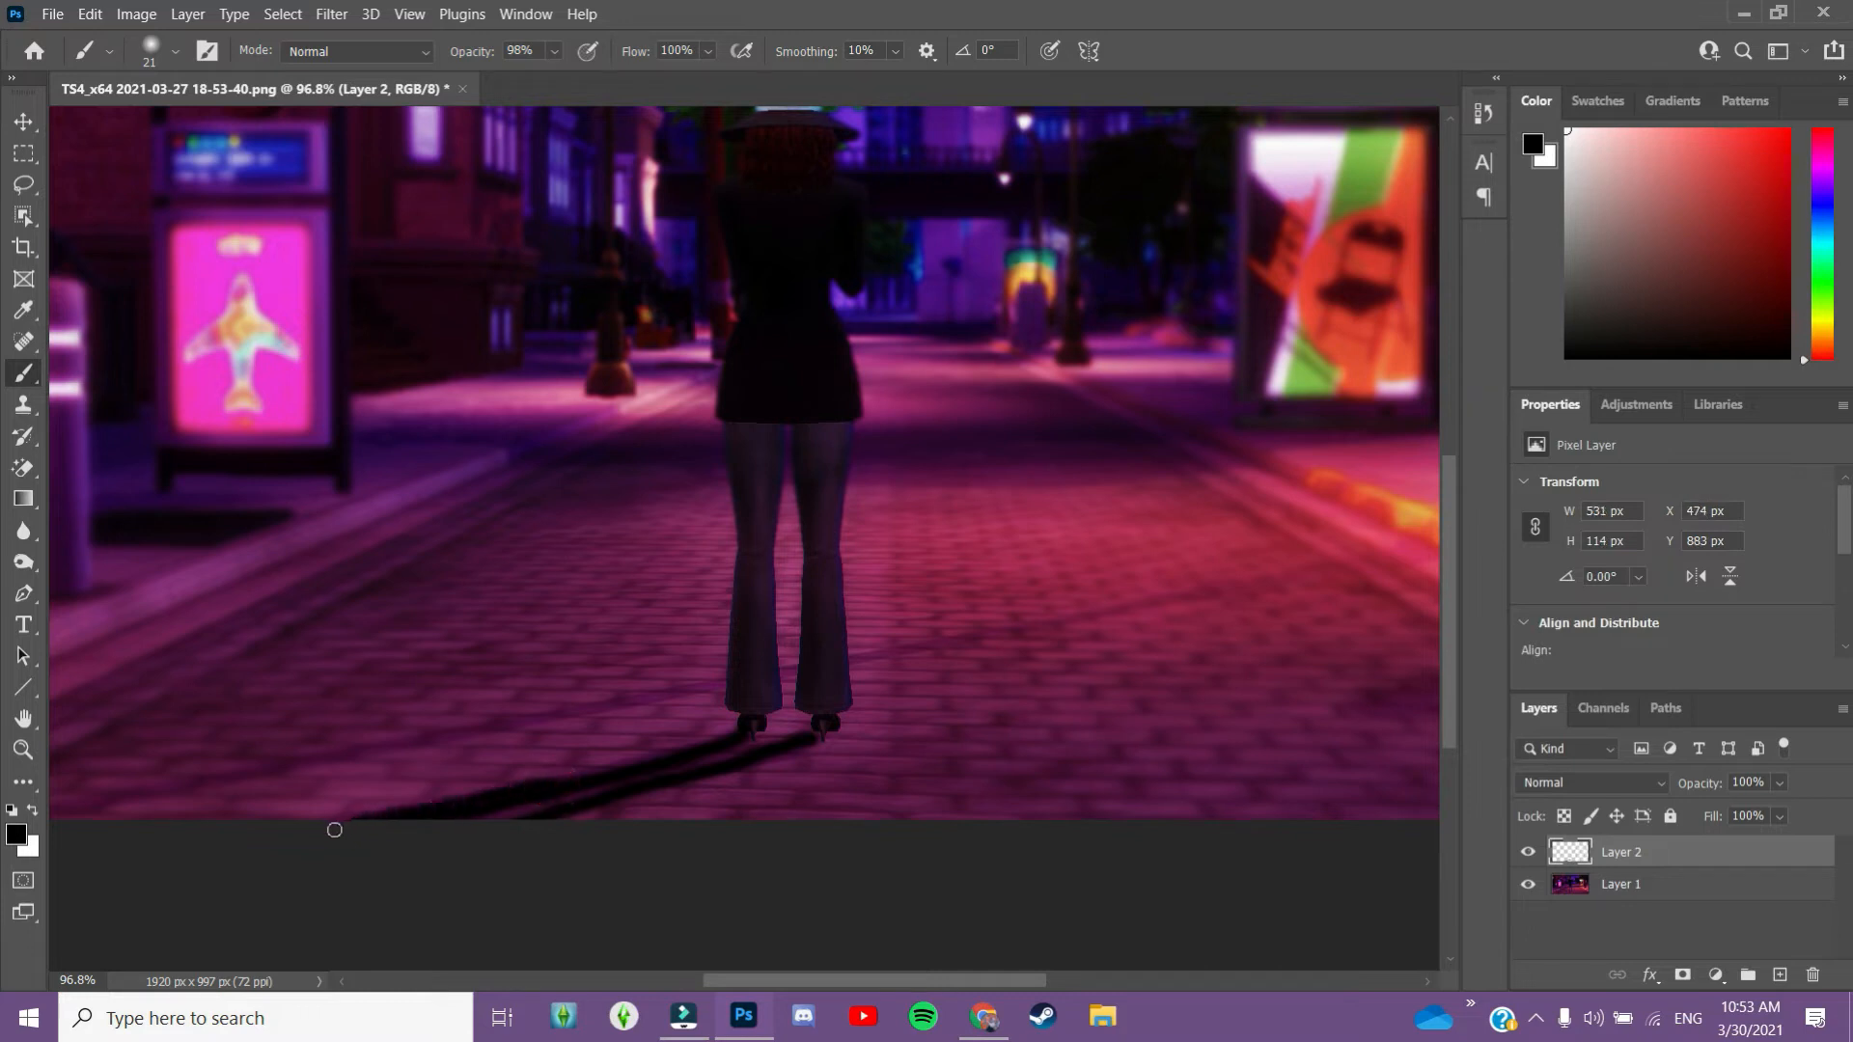
{"action": "key", "text": "ctrl+z"}
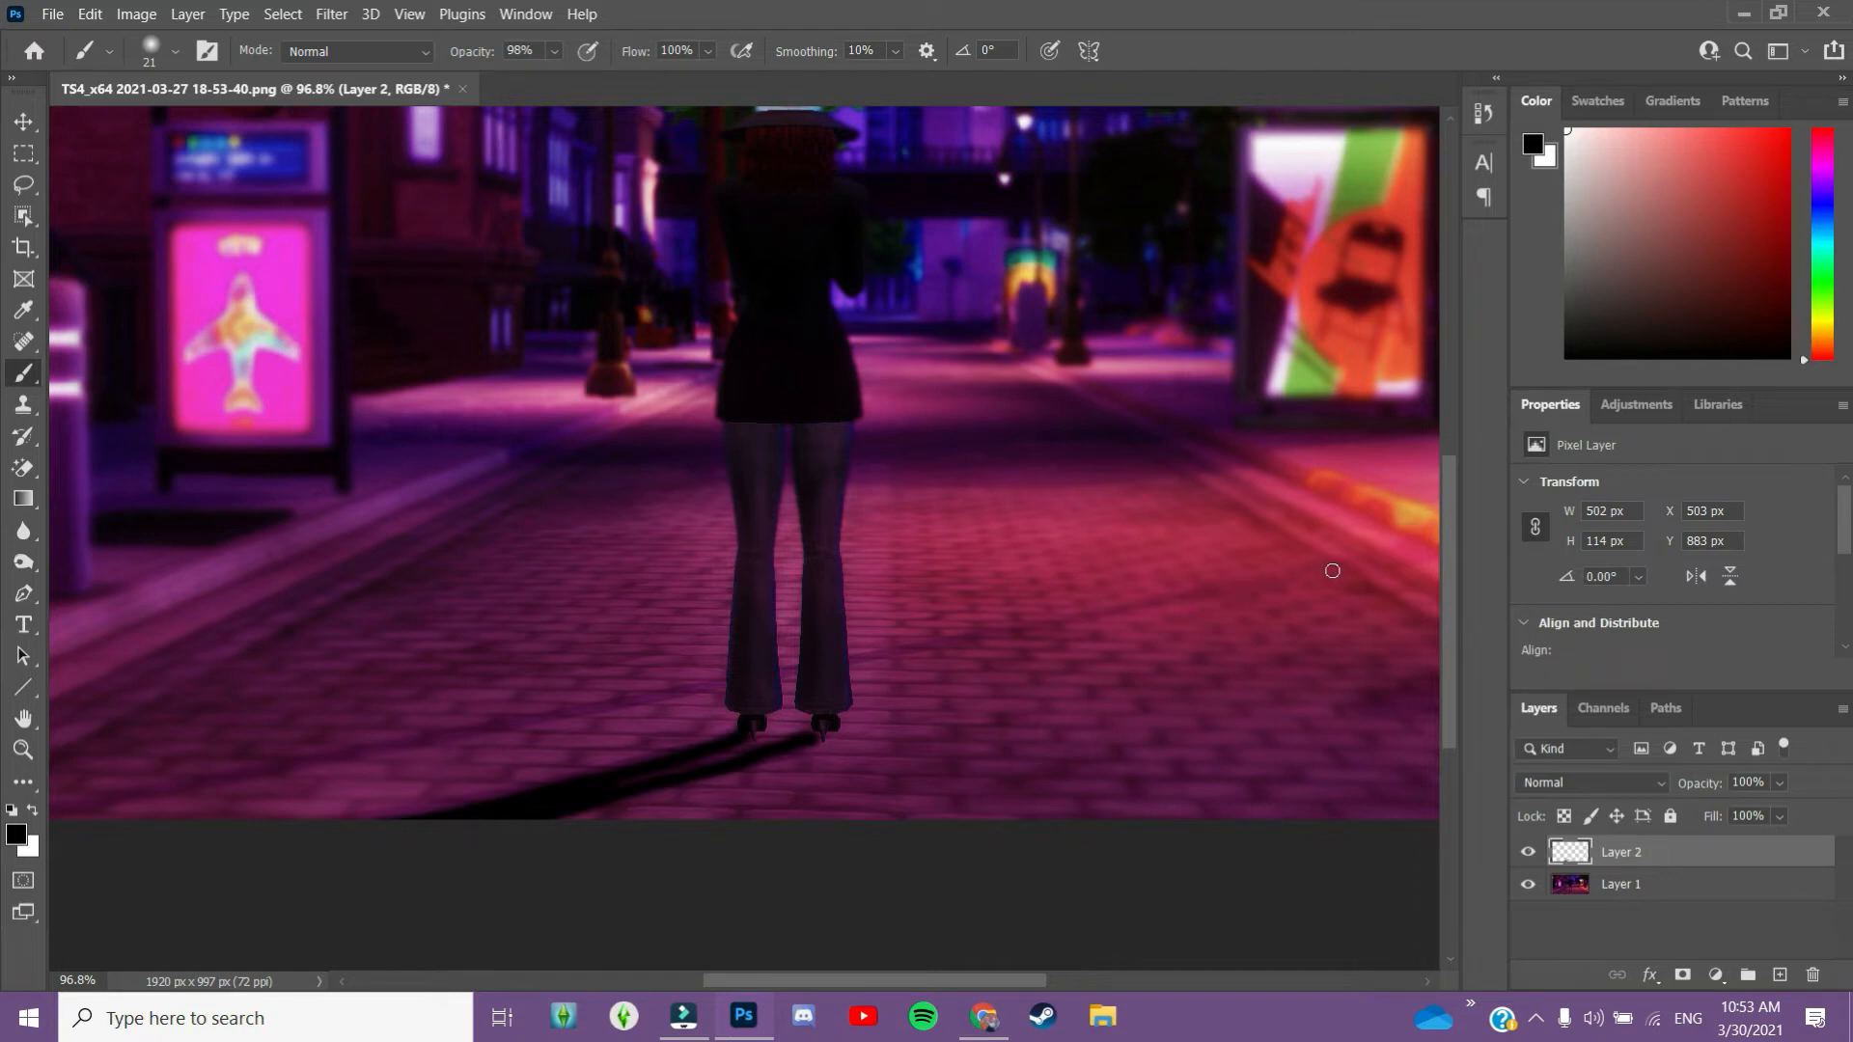
{"action": "left_click_drag", "start_coordinate": [68, 806], "coordinate": [330, 790]}
{"action": "key", "text": "ctrl+z"}
{"action": "left_click_drag", "start_coordinate": [108, 798], "coordinate": [455, 769]}
{"action": "key", "text": "ctrl+z"}
Paint a long black diagonal line on Layer 2 behind the legs, across the pavement from the lower left to the right curb
{"action": "left_click_drag", "start_coordinate": [724, 683], "coordinate": [266, 769]}
{"action": "left_click_drag", "start_coordinate": [786, 668], "coordinate": [1237, 585]}
{"action": "left_click_drag", "start_coordinate": [1352, 563], "coordinate": [1350, 564]}
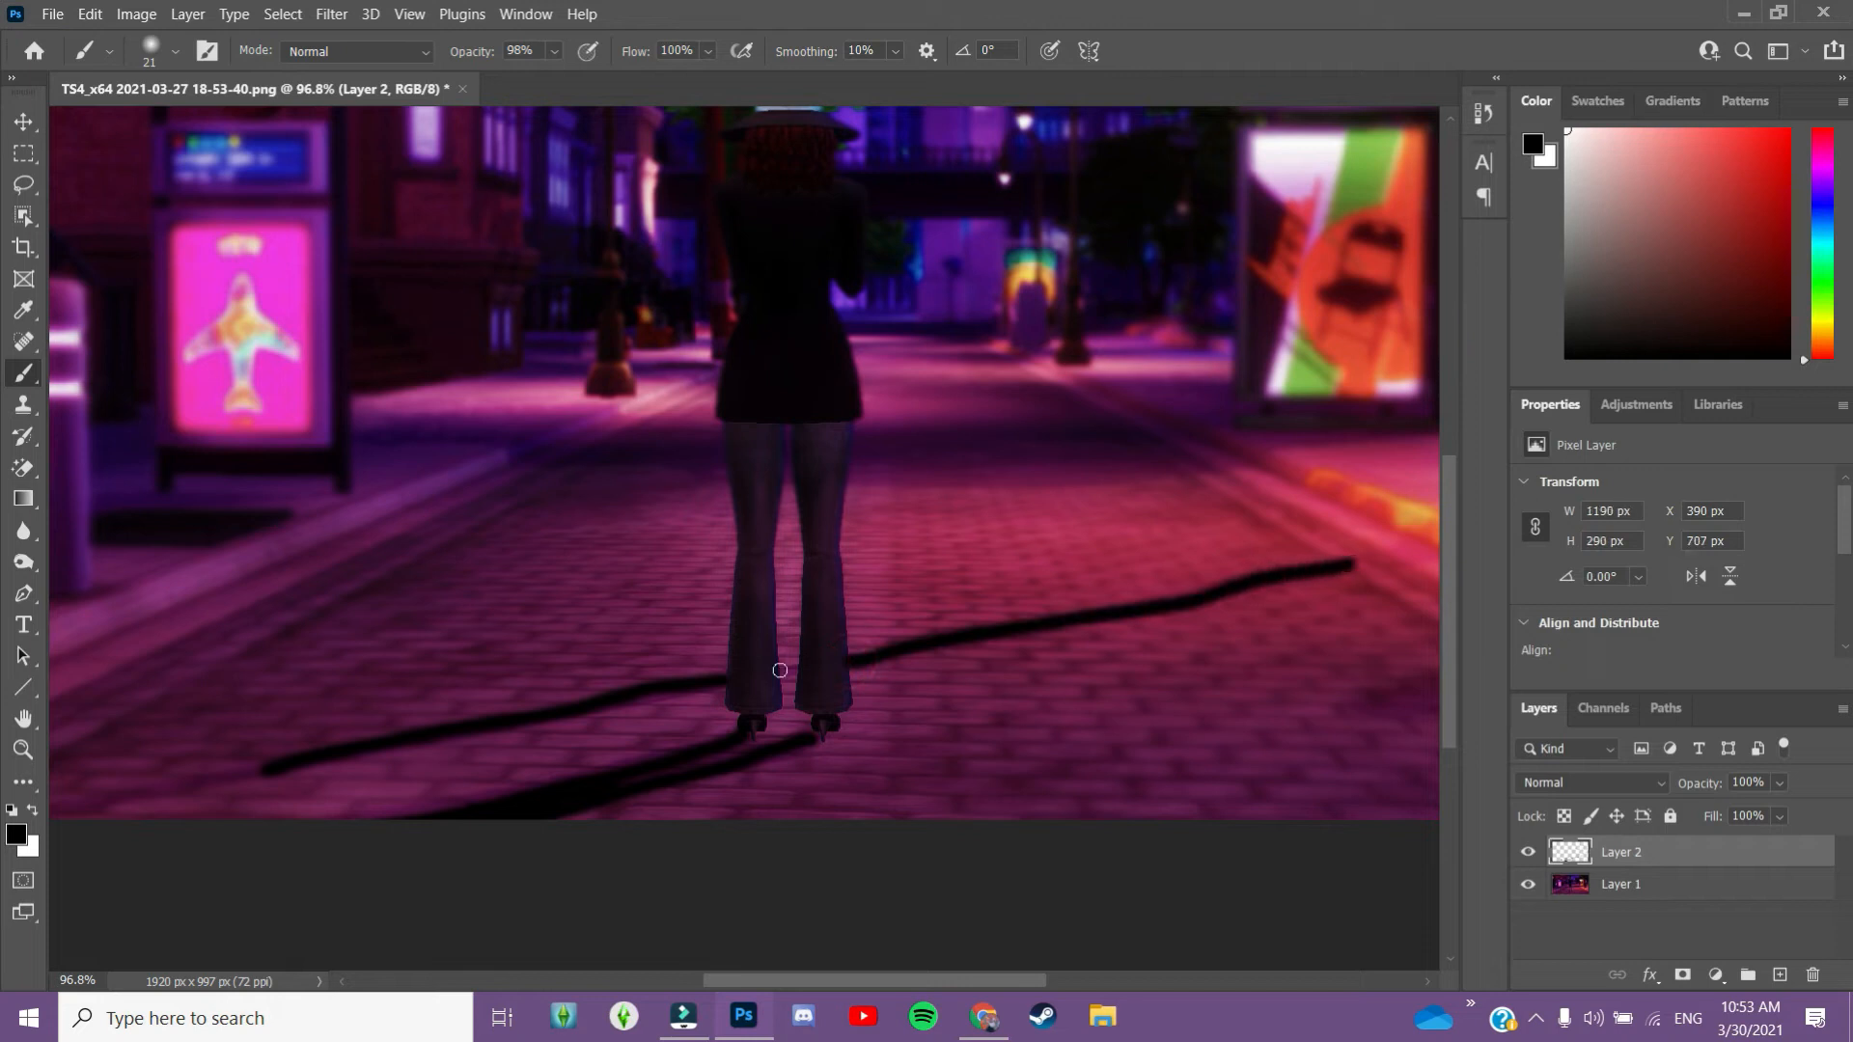
{"action": "left_click", "coordinate": [787, 670]}
{"action": "left_click_drag", "start_coordinate": [797, 669], "coordinate": [778, 667]}
{"action": "left_click_drag", "start_coordinate": [273, 766], "coordinate": [54, 805]}
Set Layer 2's opacity to 8%
{"action": "key", "text": "ctrl+0"}
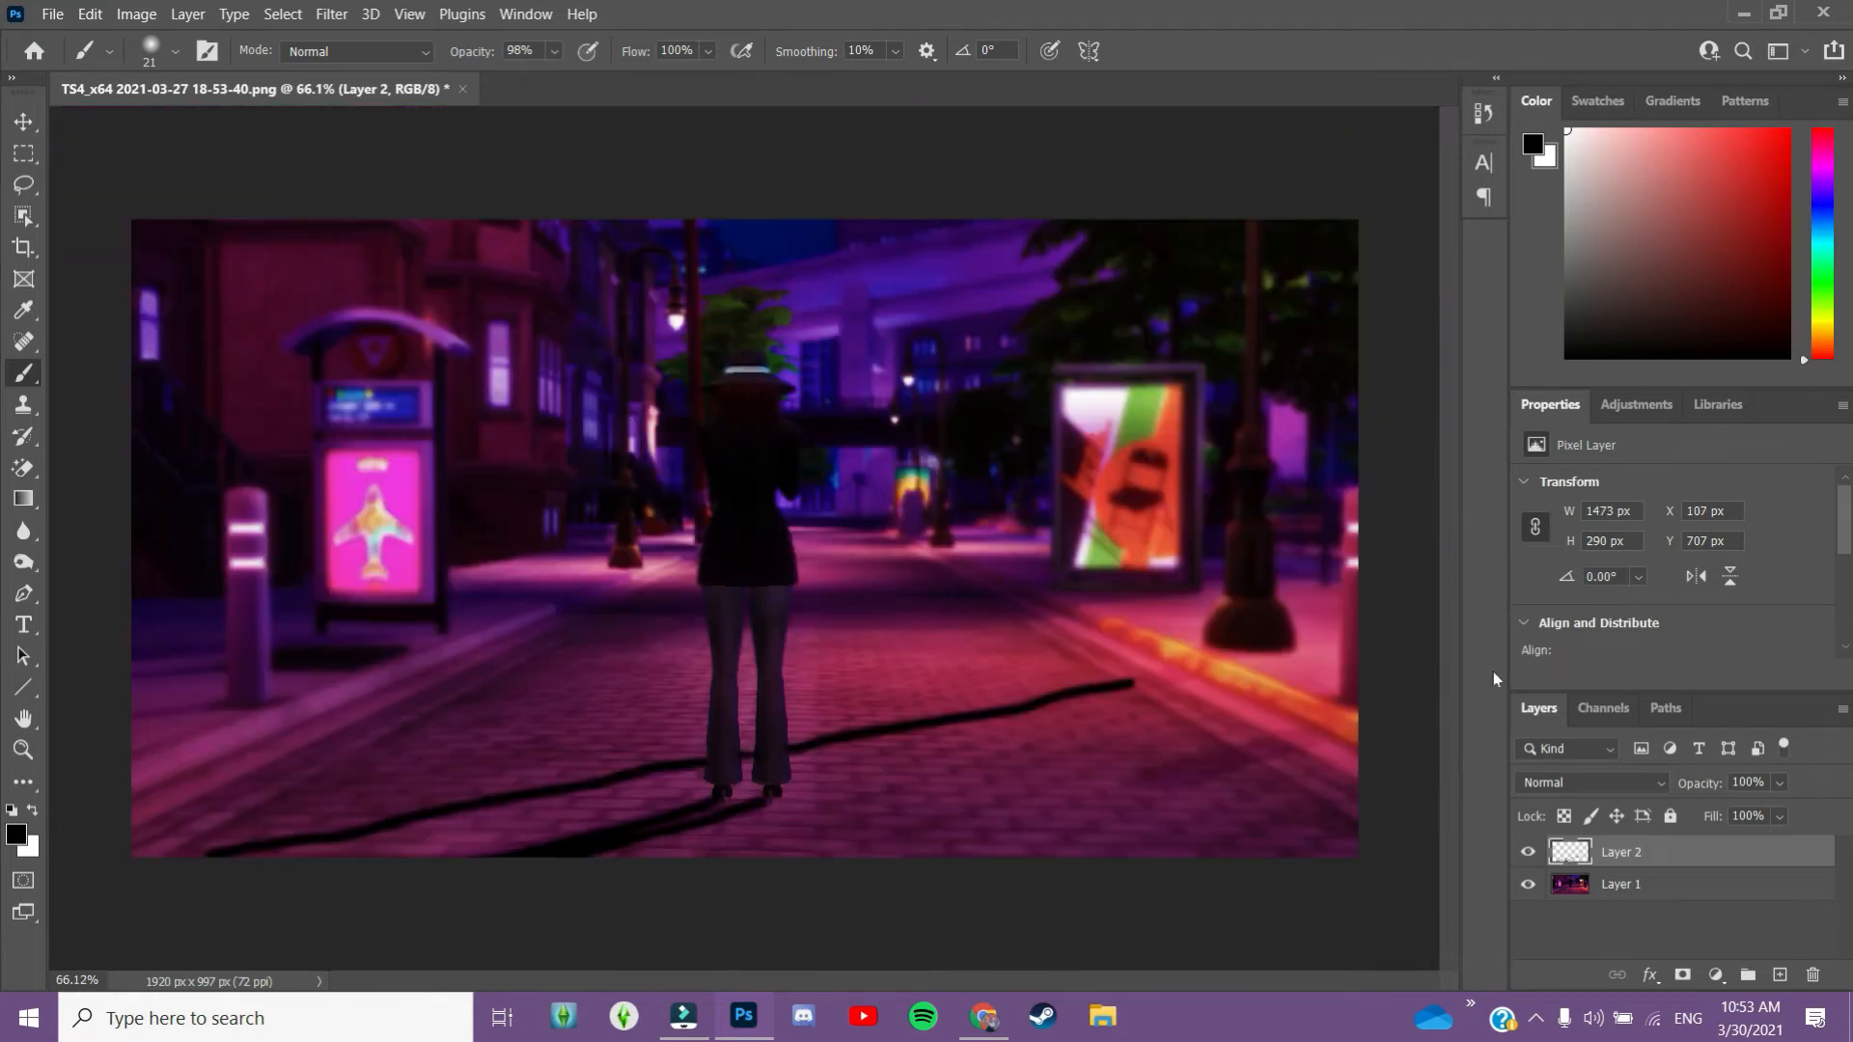
{"action": "left_click", "coordinate": [1780, 816]}
{"action": "left_click", "coordinate": [1780, 784]}
{"action": "left_click_drag", "start_coordinate": [1701, 842], "coordinate": [1705, 842]}
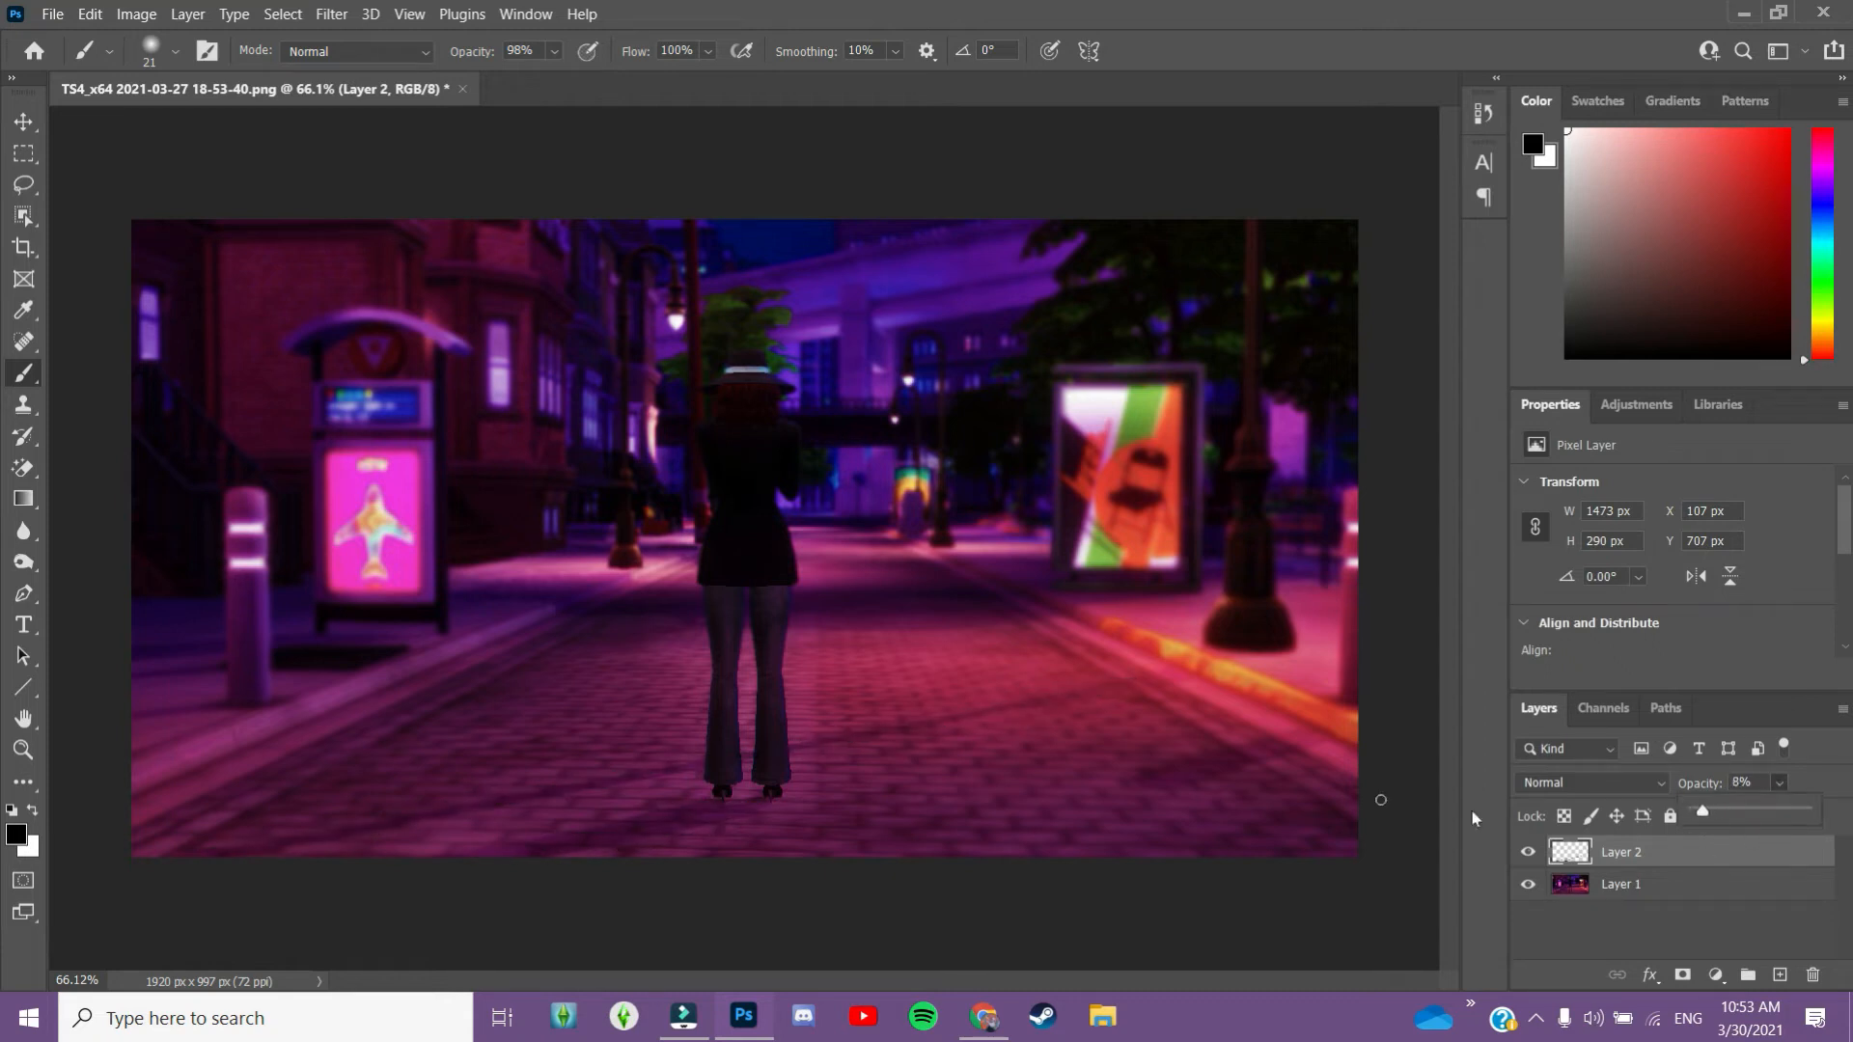
Add more faint shadow strokes on Layer 2 along the right curb and around the right lamppost's base
{"action": "left_click", "coordinate": [1316, 728]}
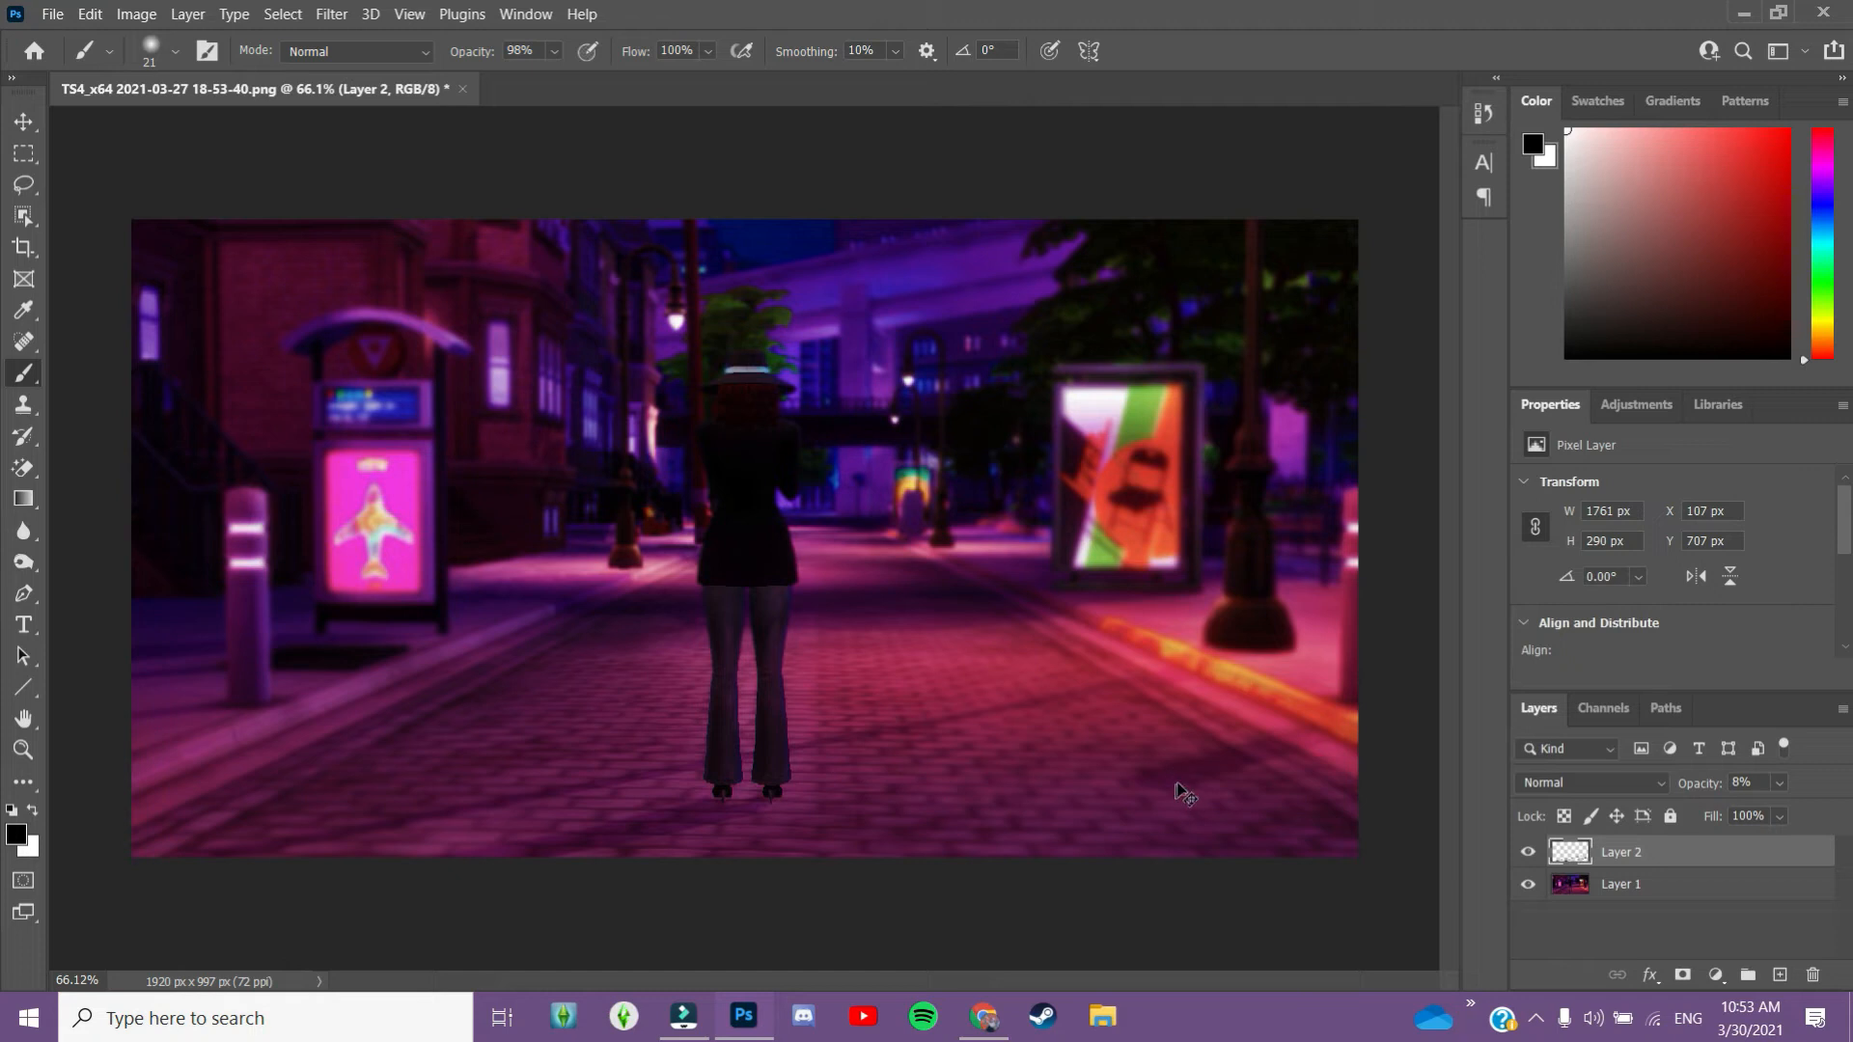
{"action": "mouse_move", "coordinate": [1289, 741]}
{"action": "left_mouse_down"}
{"action": "mouse_move", "coordinate": [1162, 794]}
{"action": "mouse_move", "coordinate": [1243, 731]}
{"action": "mouse_move", "coordinate": [1214, 682]}
{"action": "left_mouse_up"}
{"action": "mouse_move", "coordinate": [1269, 653]}
{"action": "left_mouse_down"}
{"action": "mouse_move", "coordinate": [1295, 639]}
{"action": "mouse_move", "coordinate": [1280, 647]}
{"action": "left_mouse_up"}
Paint black contact shadows under the right lamppost, right billboard, left bollard and shoes on a new layer with 66% opacity
{"action": "left_click", "coordinate": [1781, 974]}
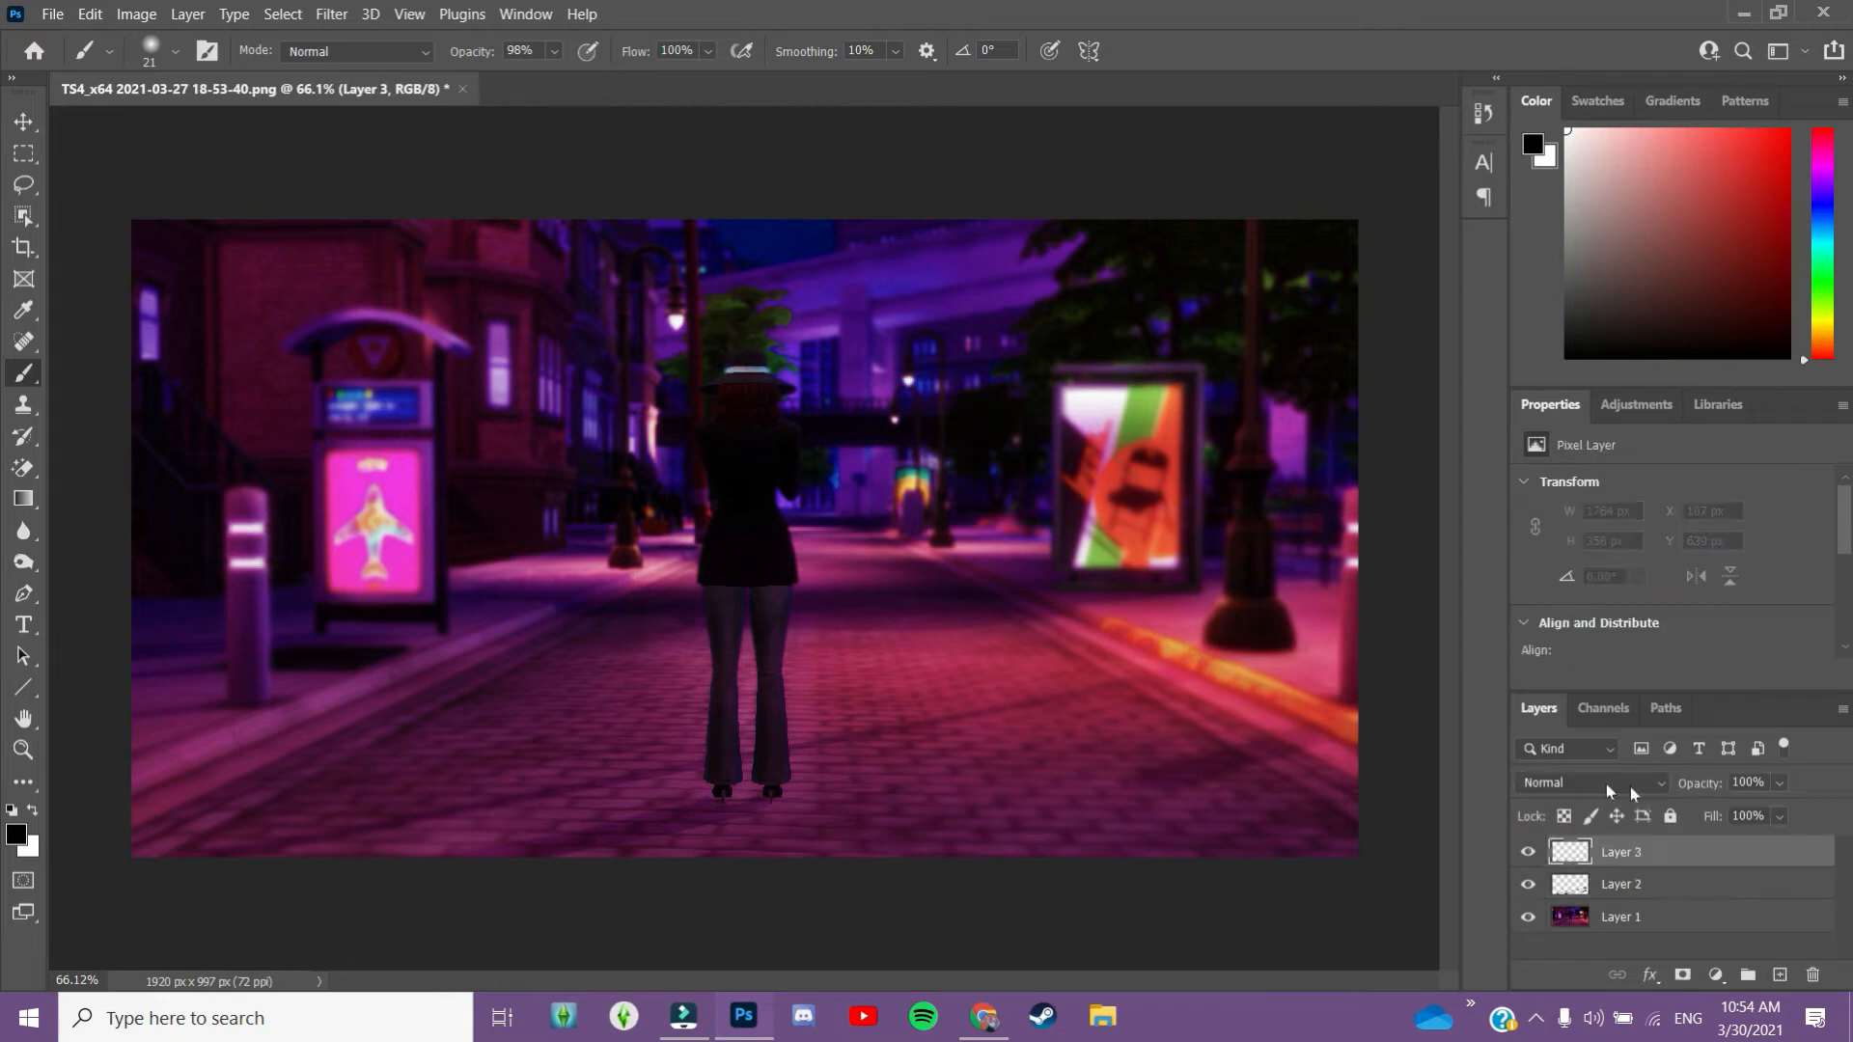
{"action": "left_click_drag", "start_coordinate": [1203, 646], "coordinate": [1286, 665]}
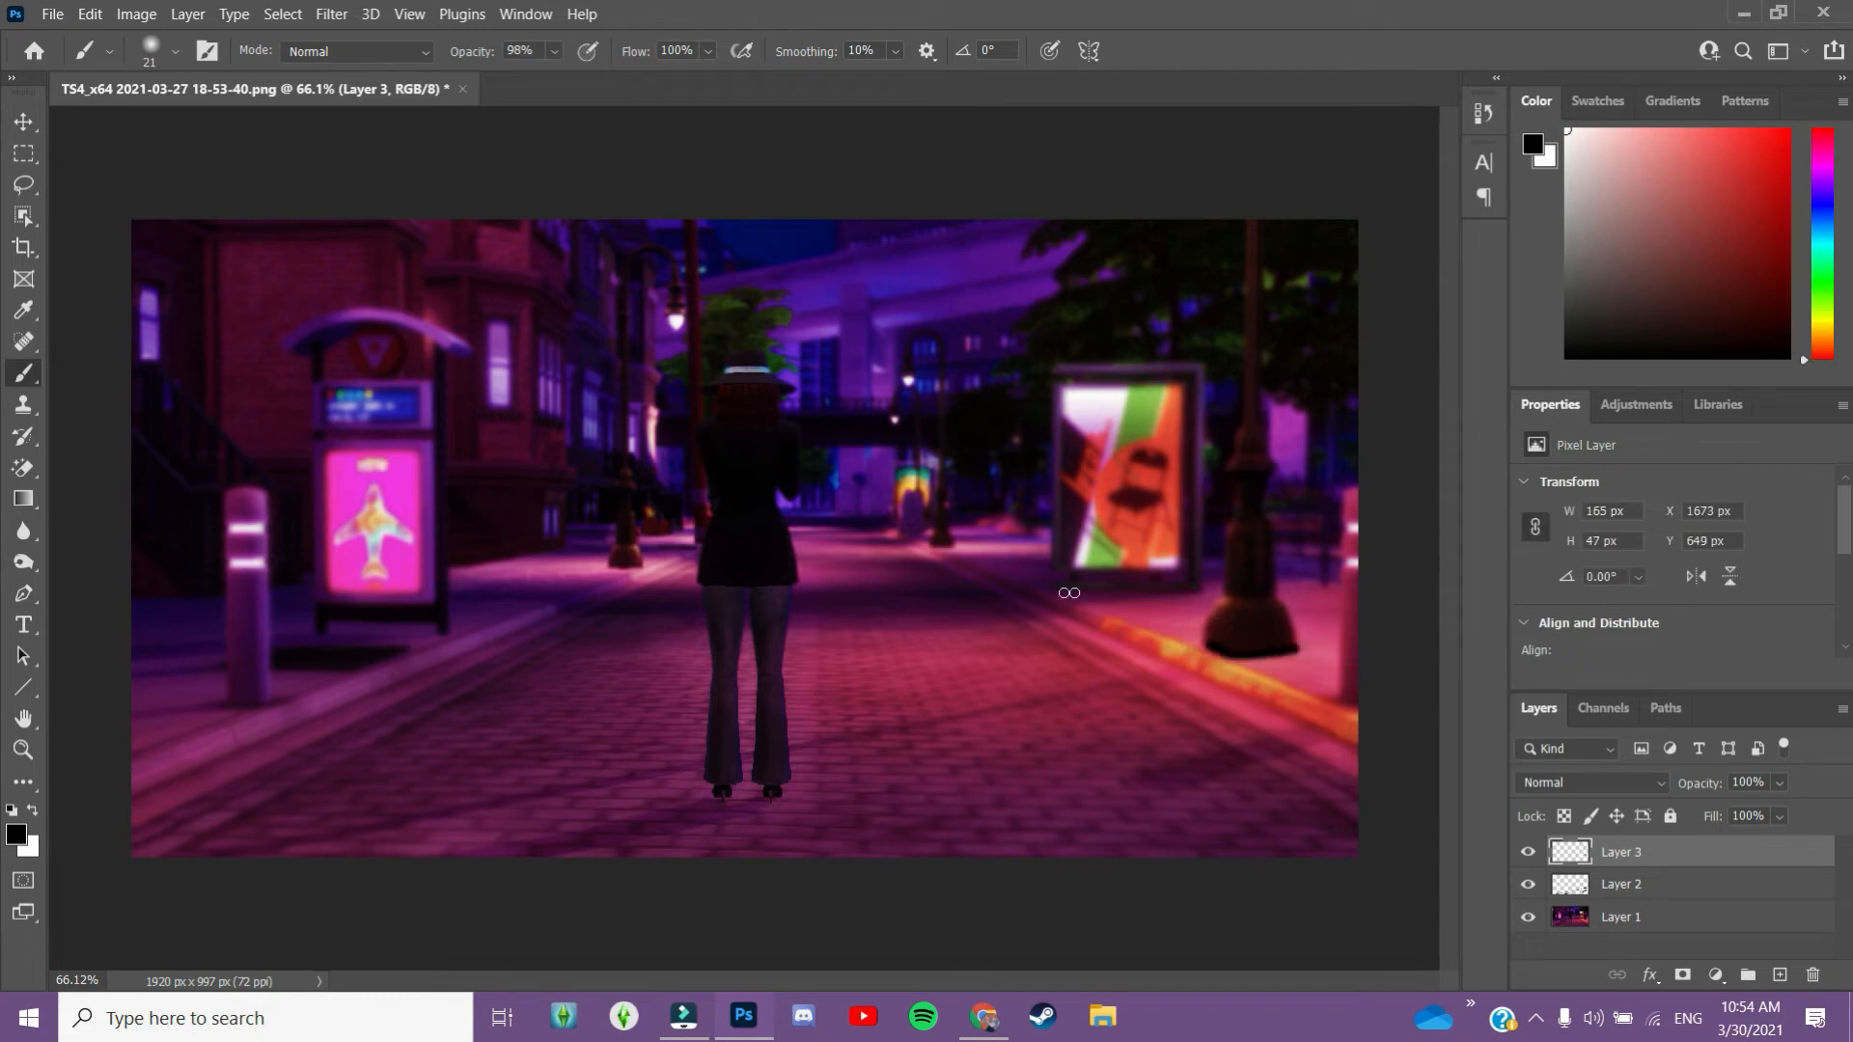
{"action": "left_click_drag", "start_coordinate": [1140, 591], "coordinate": [1193, 592]}
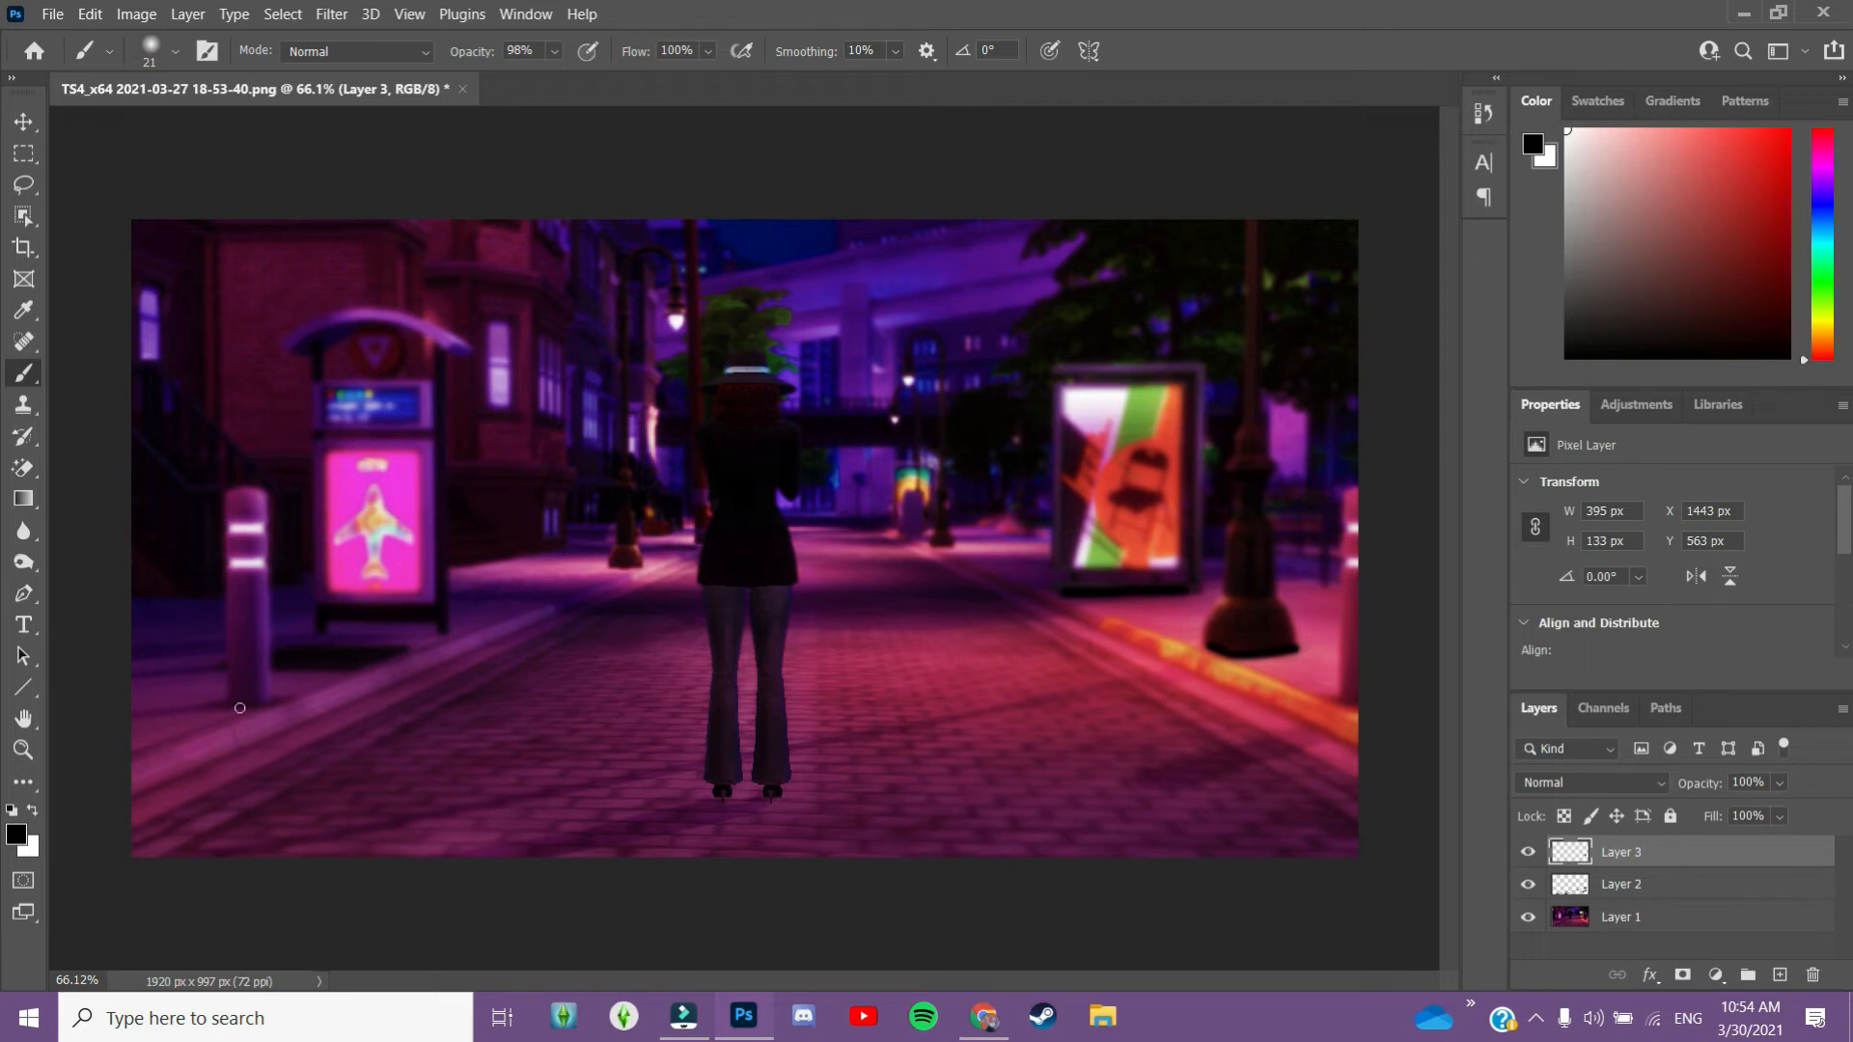
{"action": "left_click_drag", "start_coordinate": [220, 705], "coordinate": [273, 697]}
{"action": "left_click_drag", "start_coordinate": [716, 797], "coordinate": [782, 810]}
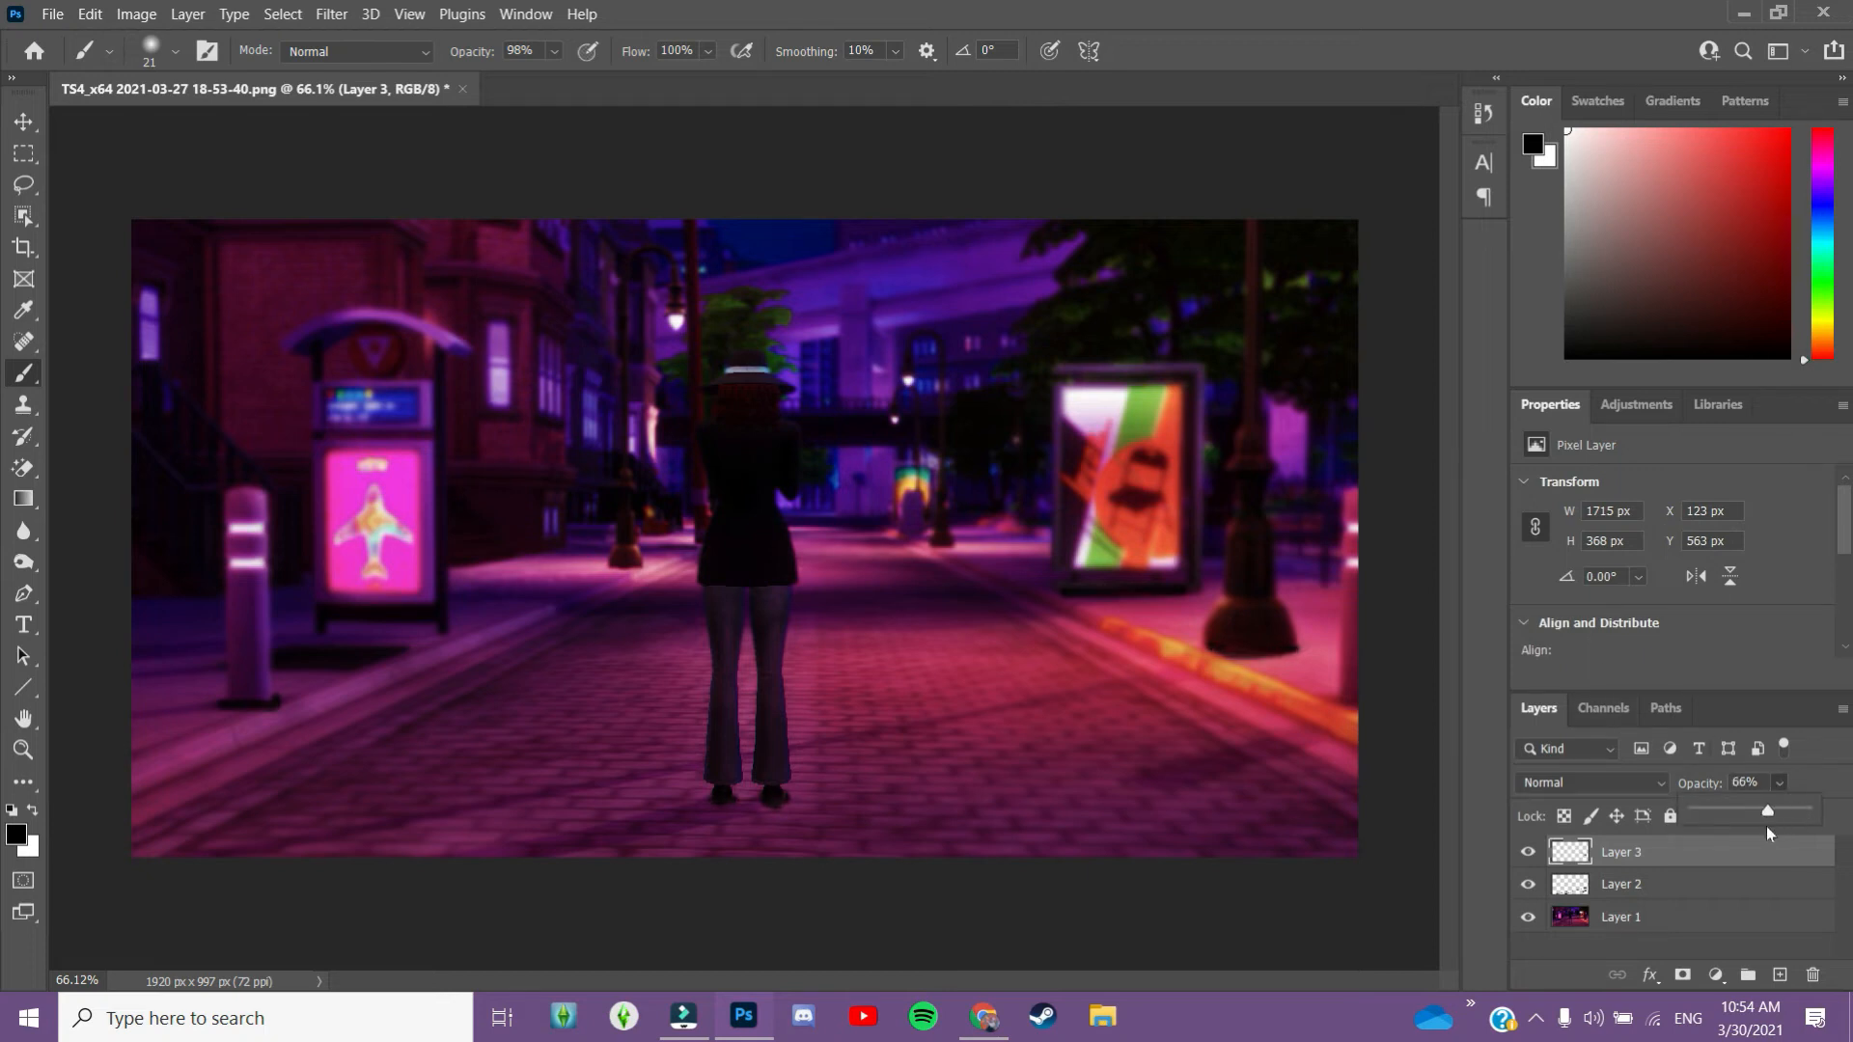
Add a new layer above Layer 3 and set the soft brush size to 94 px
{"action": "left_click", "coordinate": [1777, 976]}
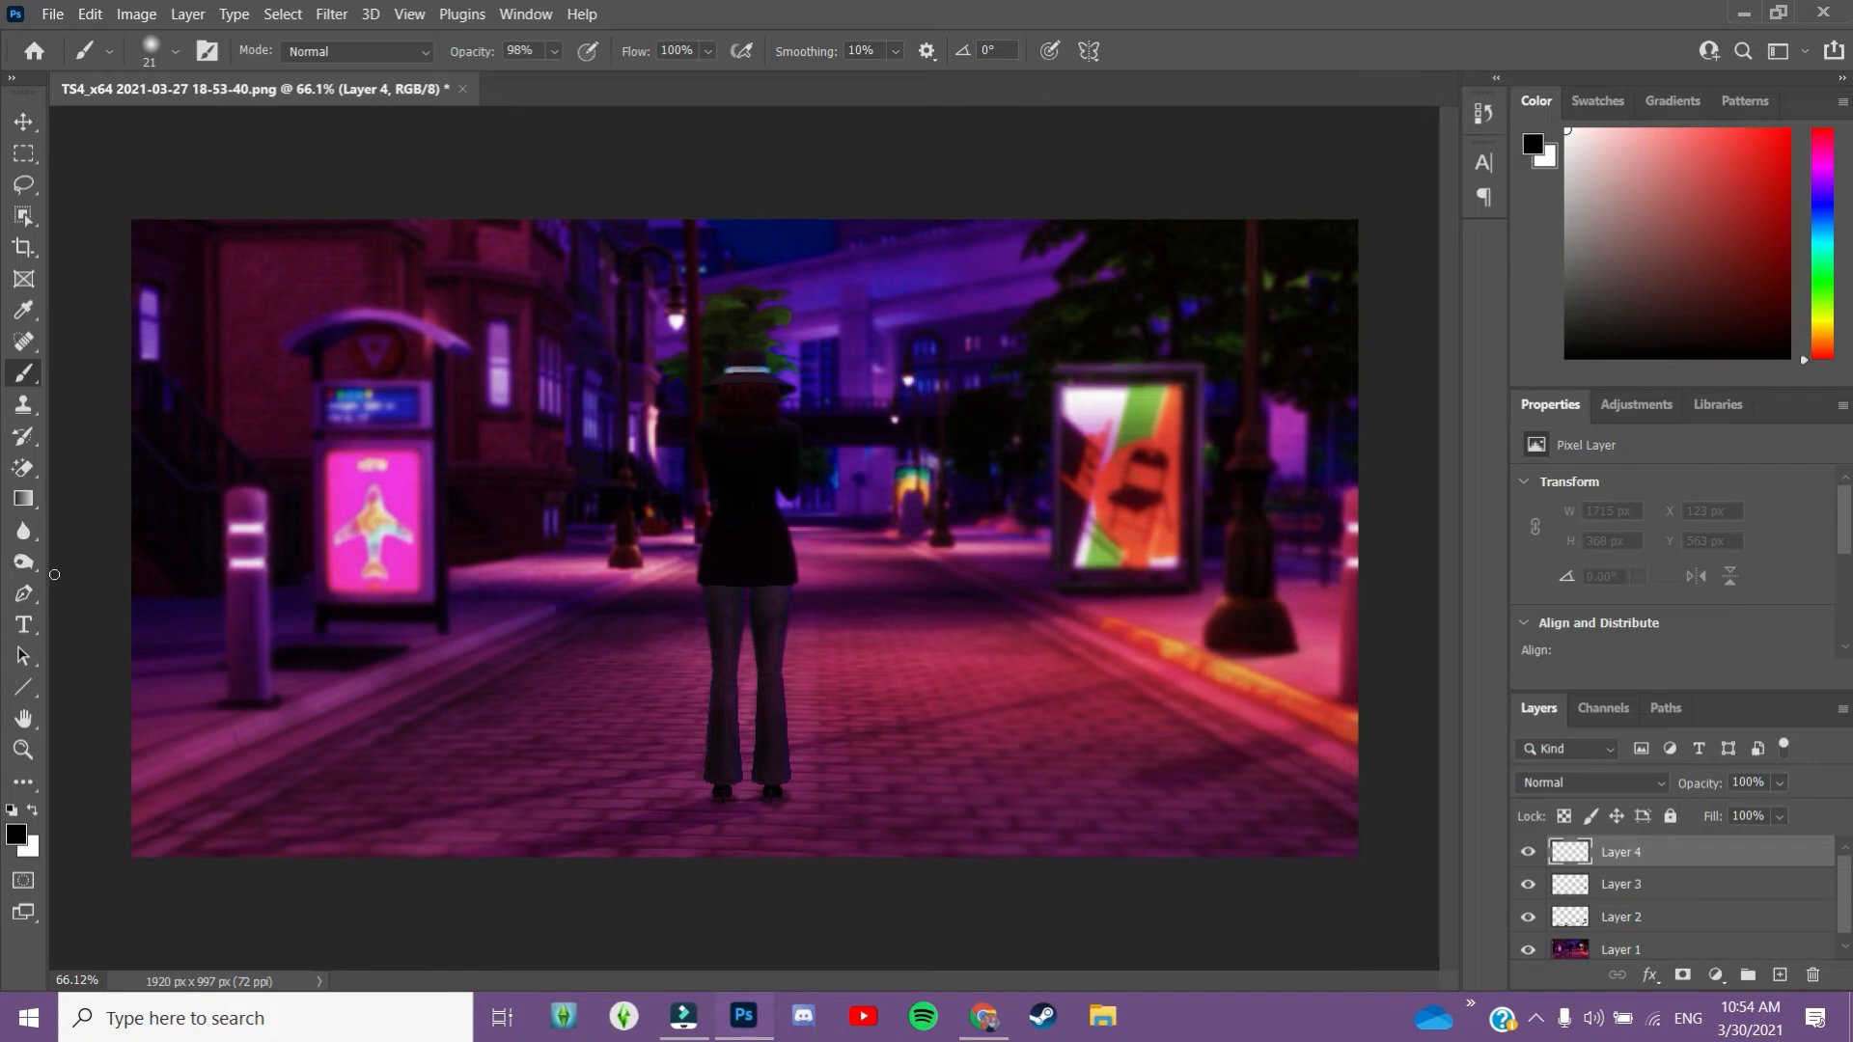
{"action": "right_click", "coordinate": [23, 372]}
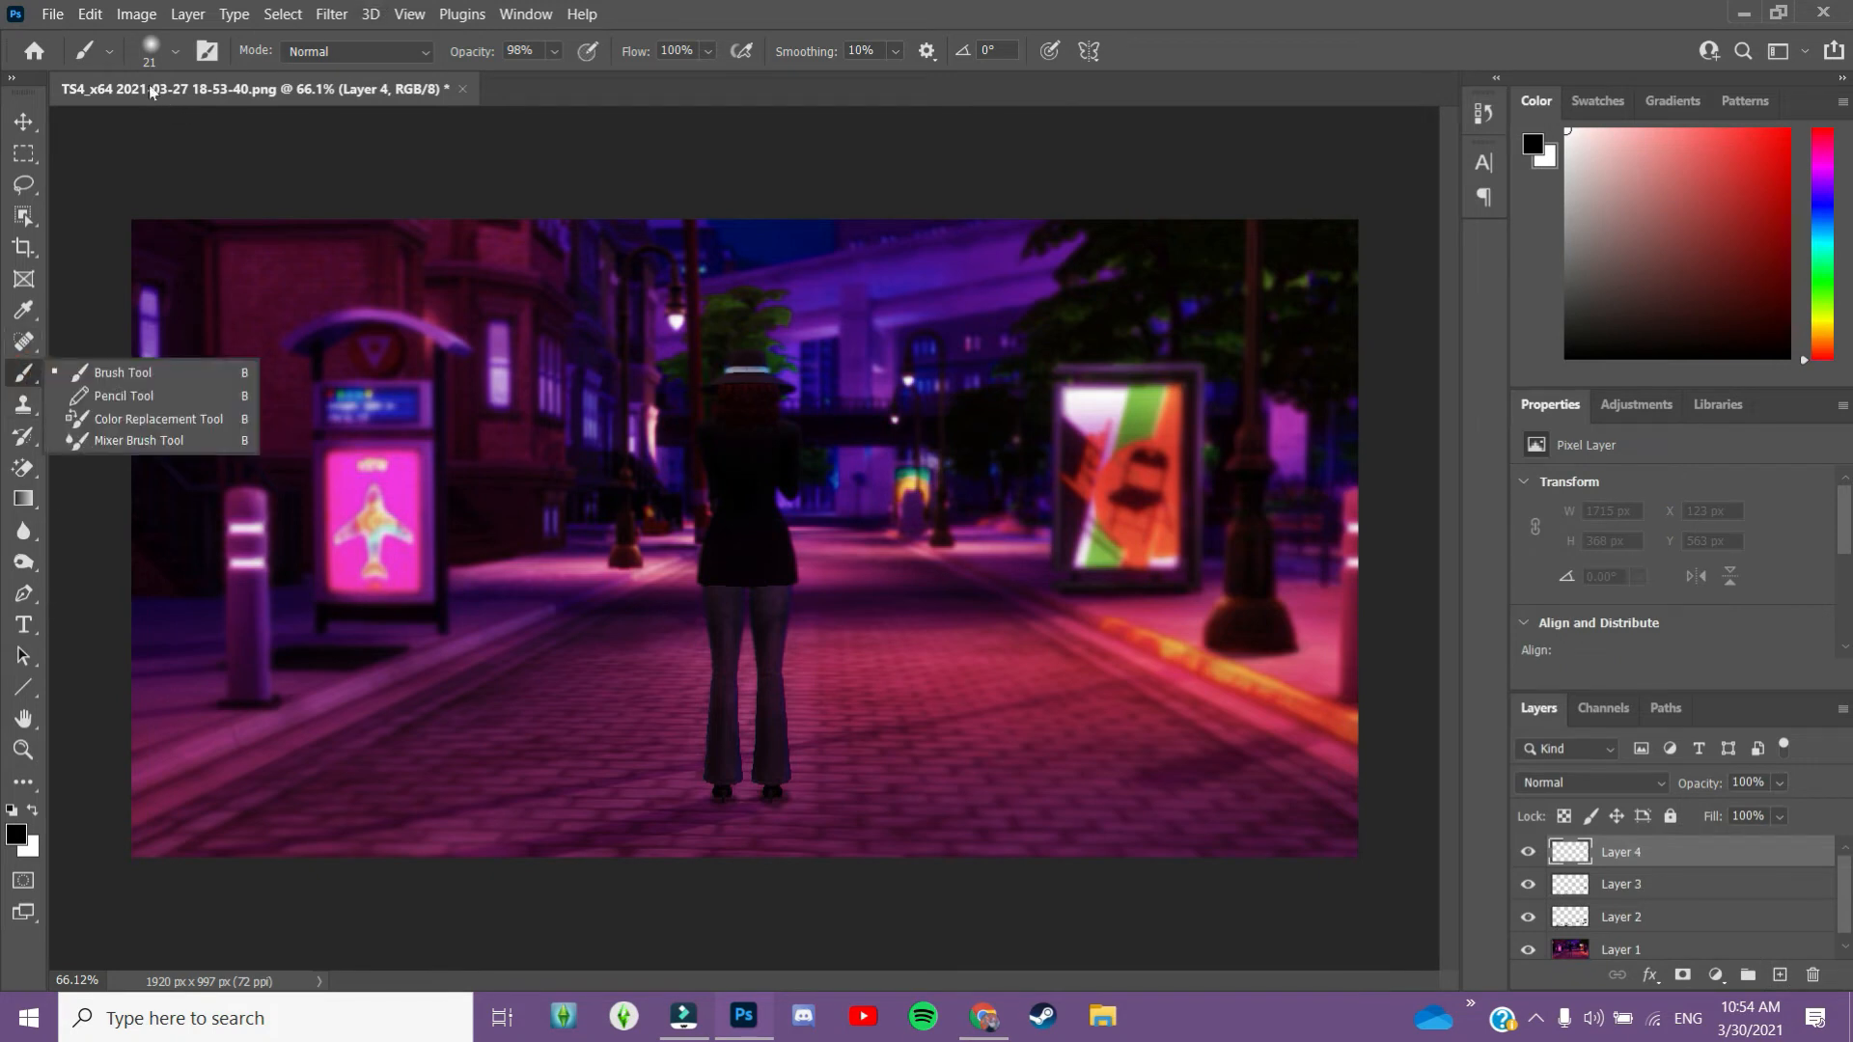
{"action": "left_click", "coordinate": [175, 51]}
{"action": "left_click_drag", "start_coordinate": [144, 132], "coordinate": [210, 134]}
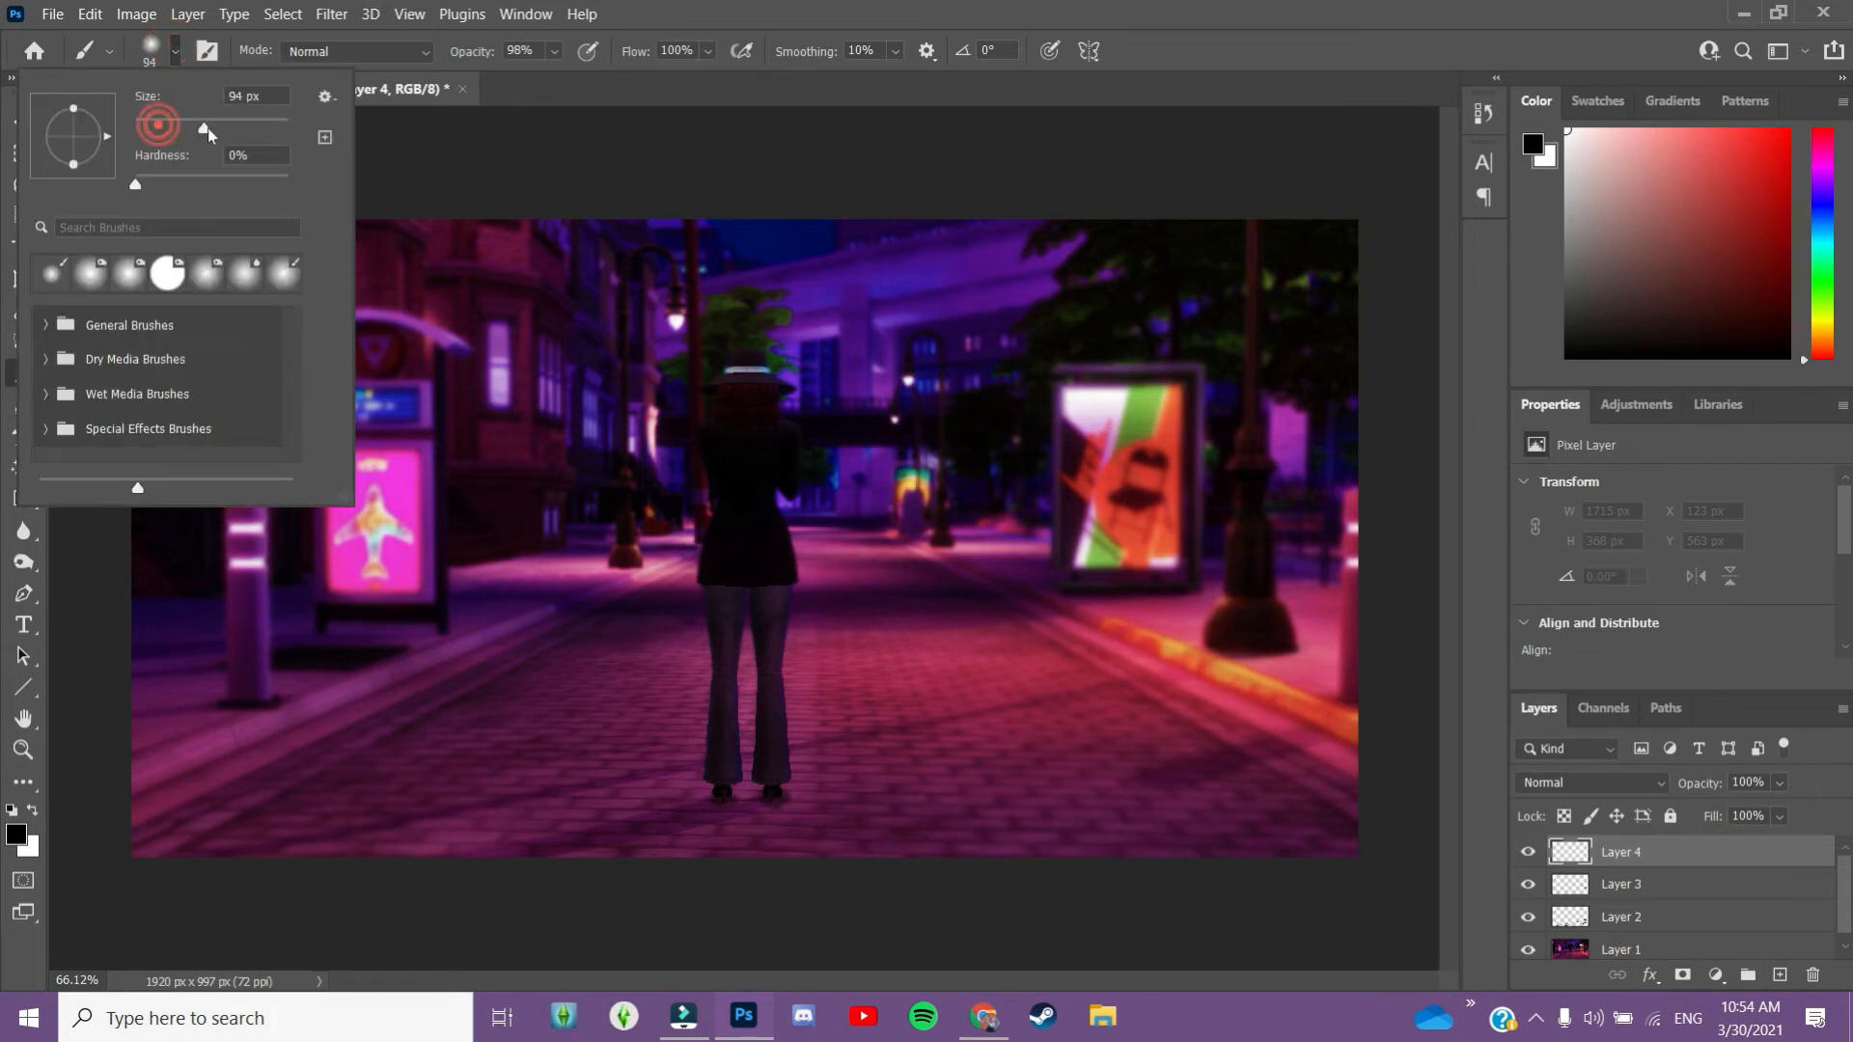
{"action": "key", "text": "o"}
{"action": "left_click", "coordinate": [201, 280]}
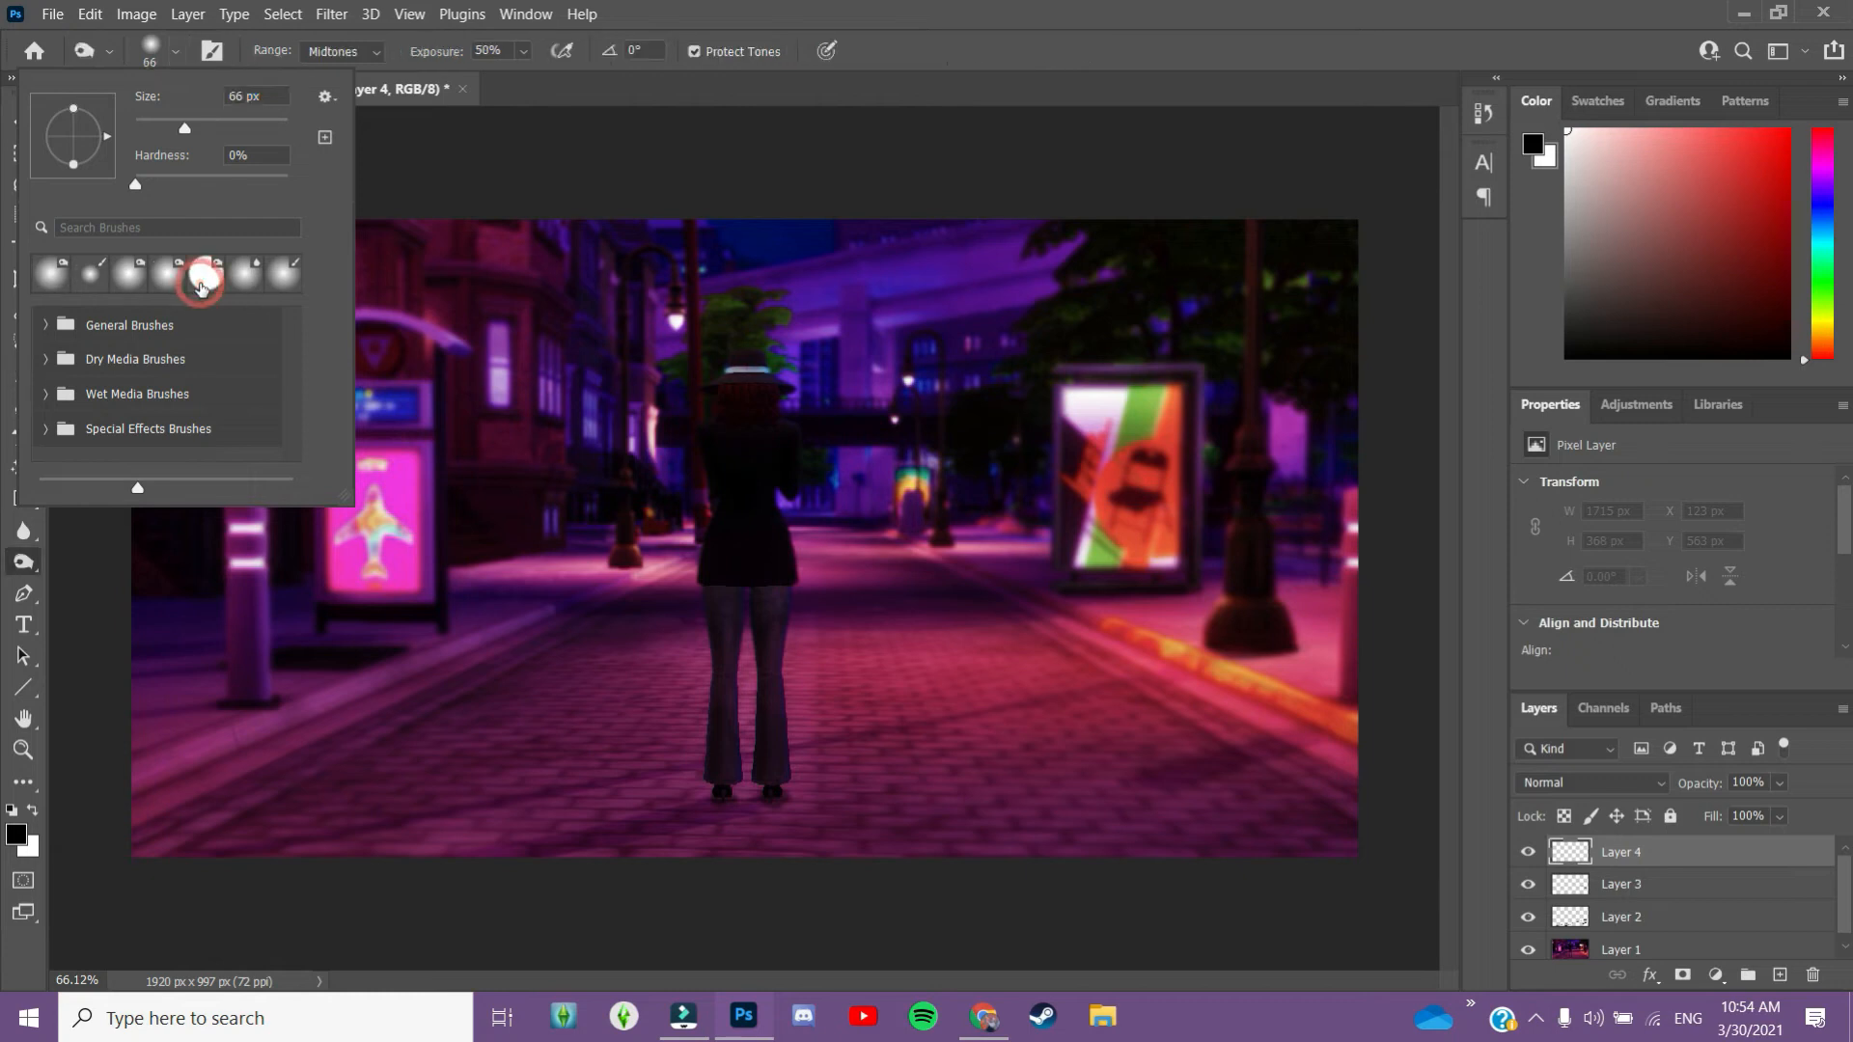
{"action": "left_click", "coordinate": [585, 226]}
{"action": "left_click", "coordinate": [557, 402]}
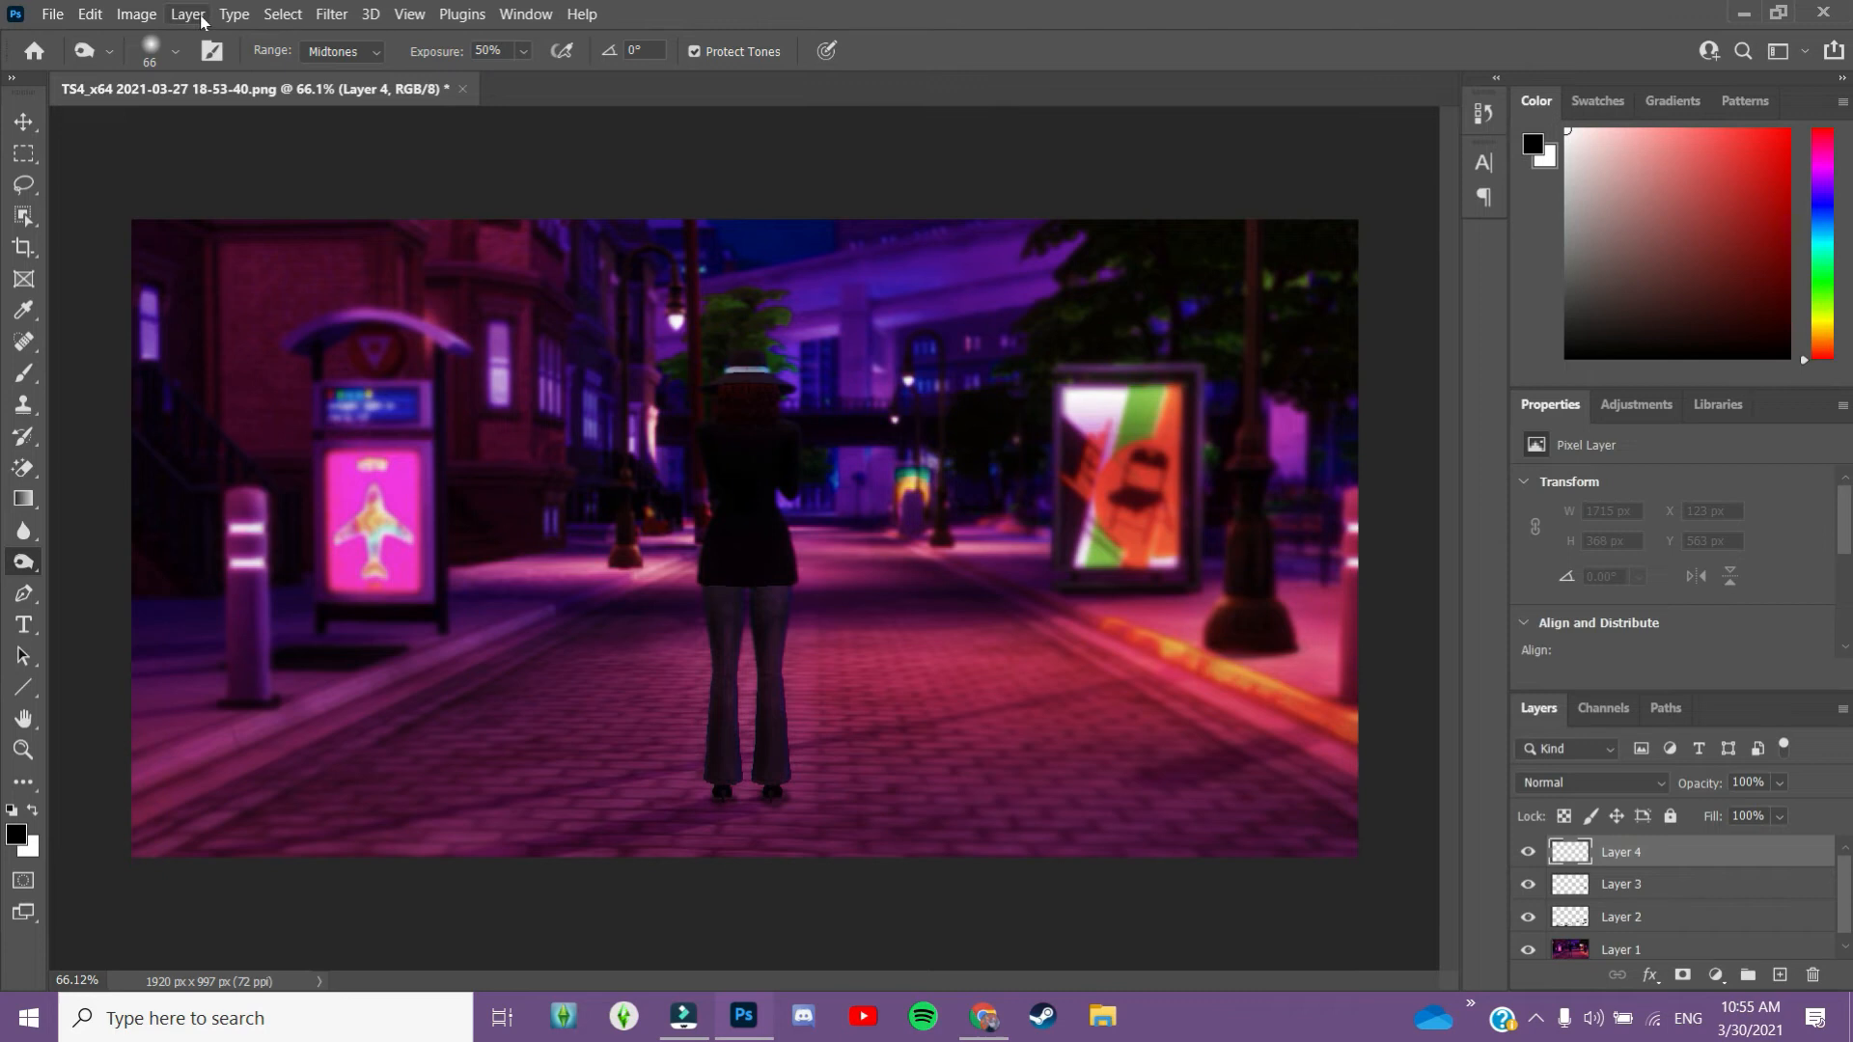
{"action": "left_click", "coordinate": [175, 50]}
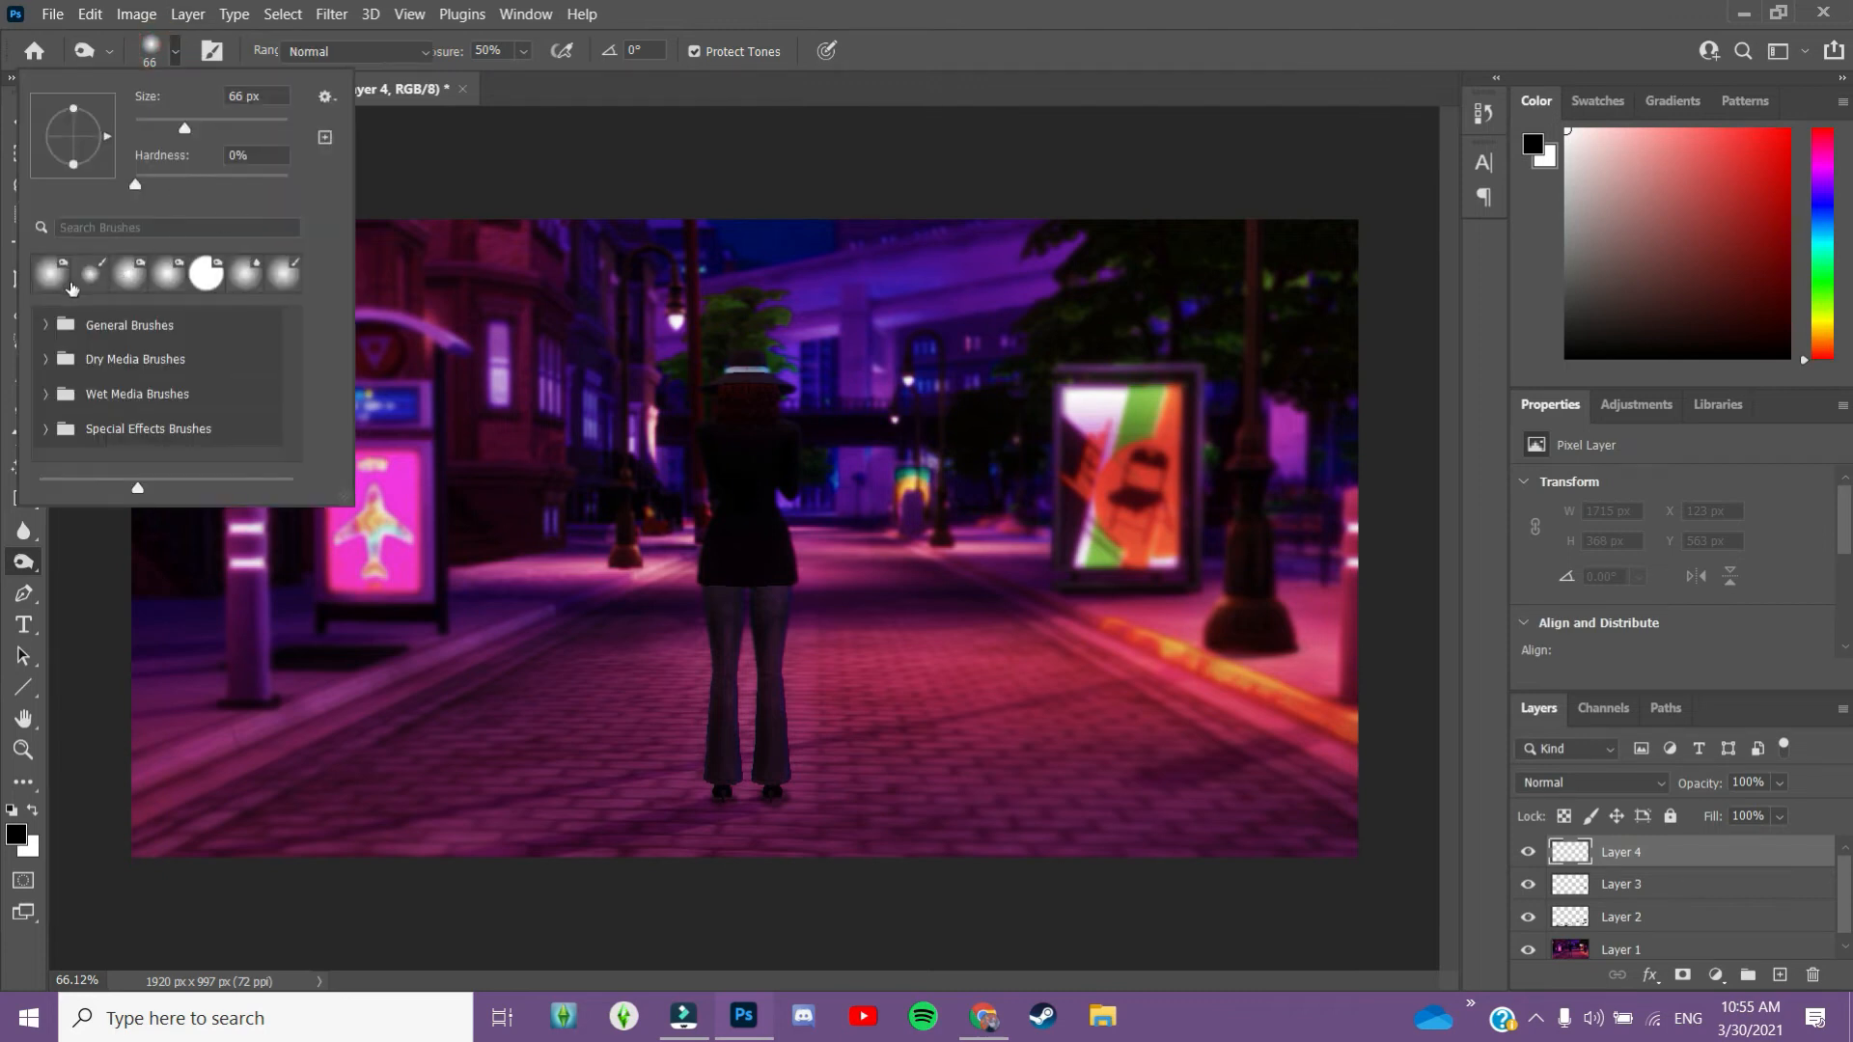
{"action": "left_click", "coordinate": [71, 285]}
{"action": "mouse_move", "coordinate": [284, 176]}
{"action": "left_mouse_down"}
{"action": "mouse_move", "coordinate": [223, 200]}
{"action": "mouse_move", "coordinate": [182, 188]}
{"action": "mouse_move", "coordinate": [197, 128]}
{"action": "left_mouse_up"}
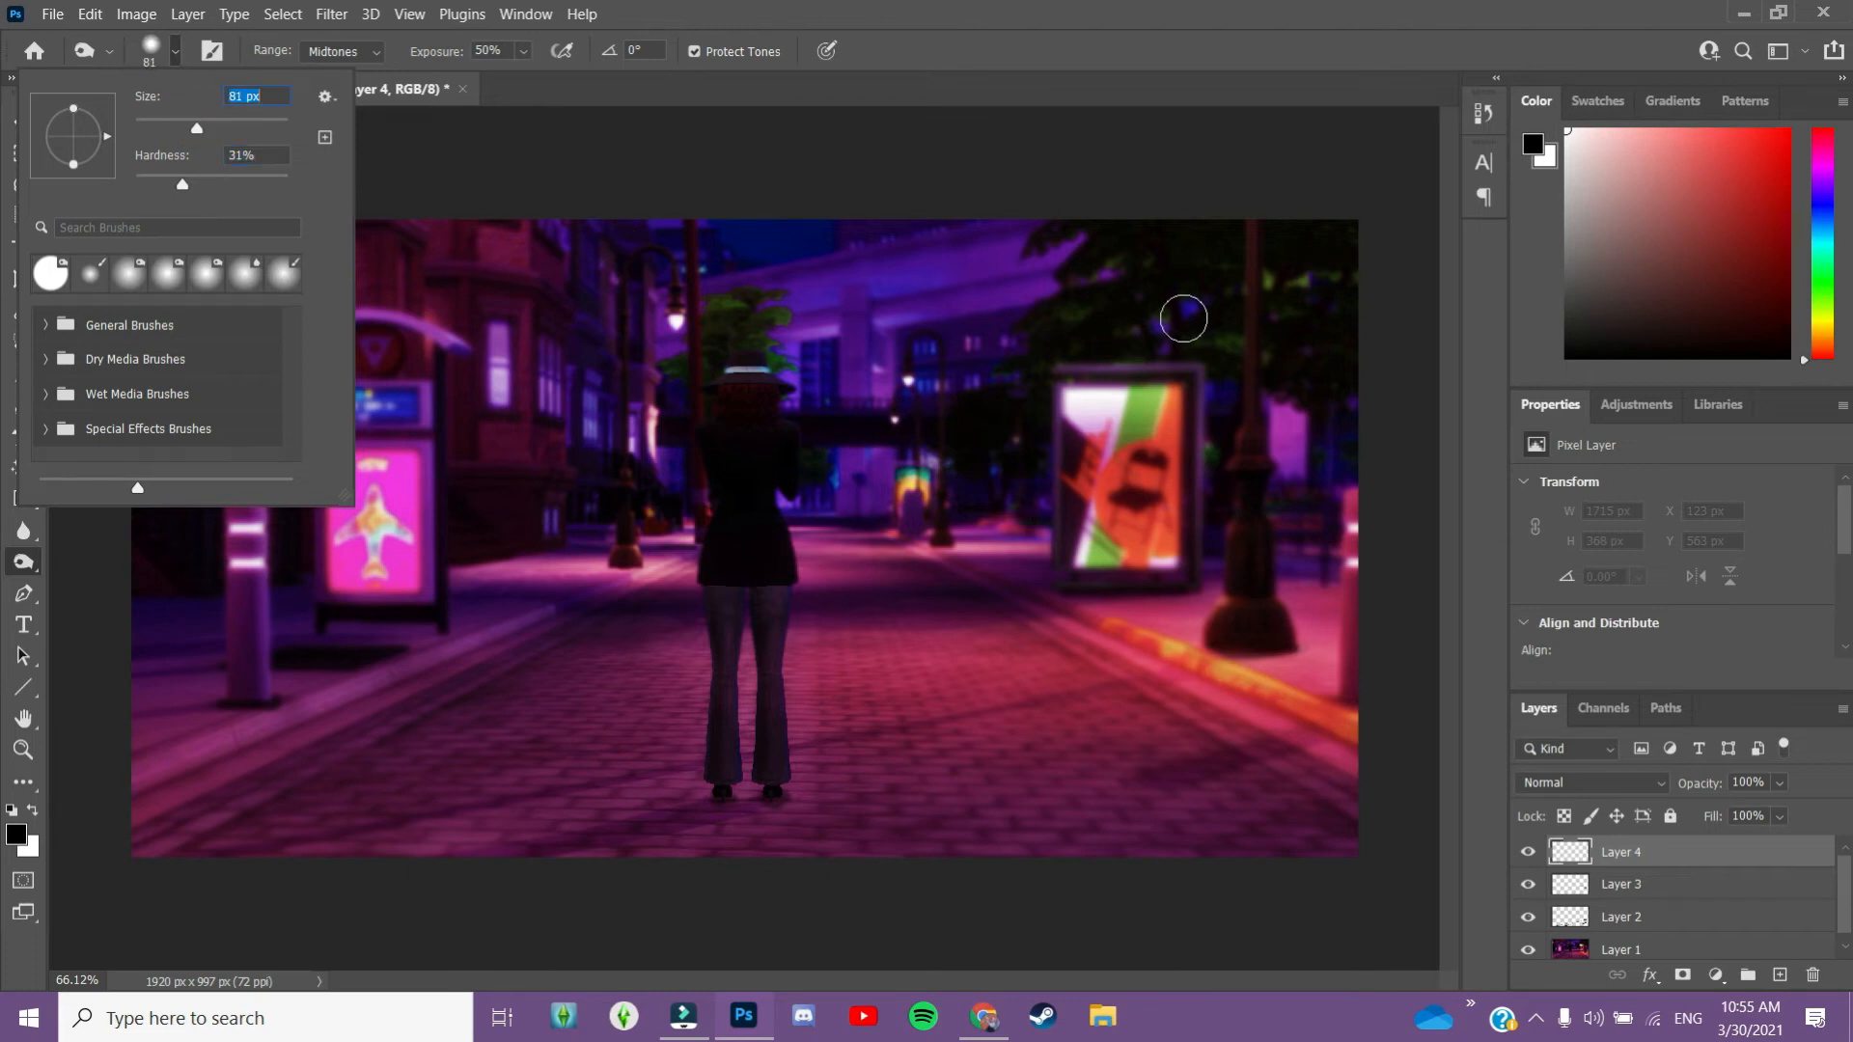
{"action": "left_click", "coordinate": [1096, 314]}
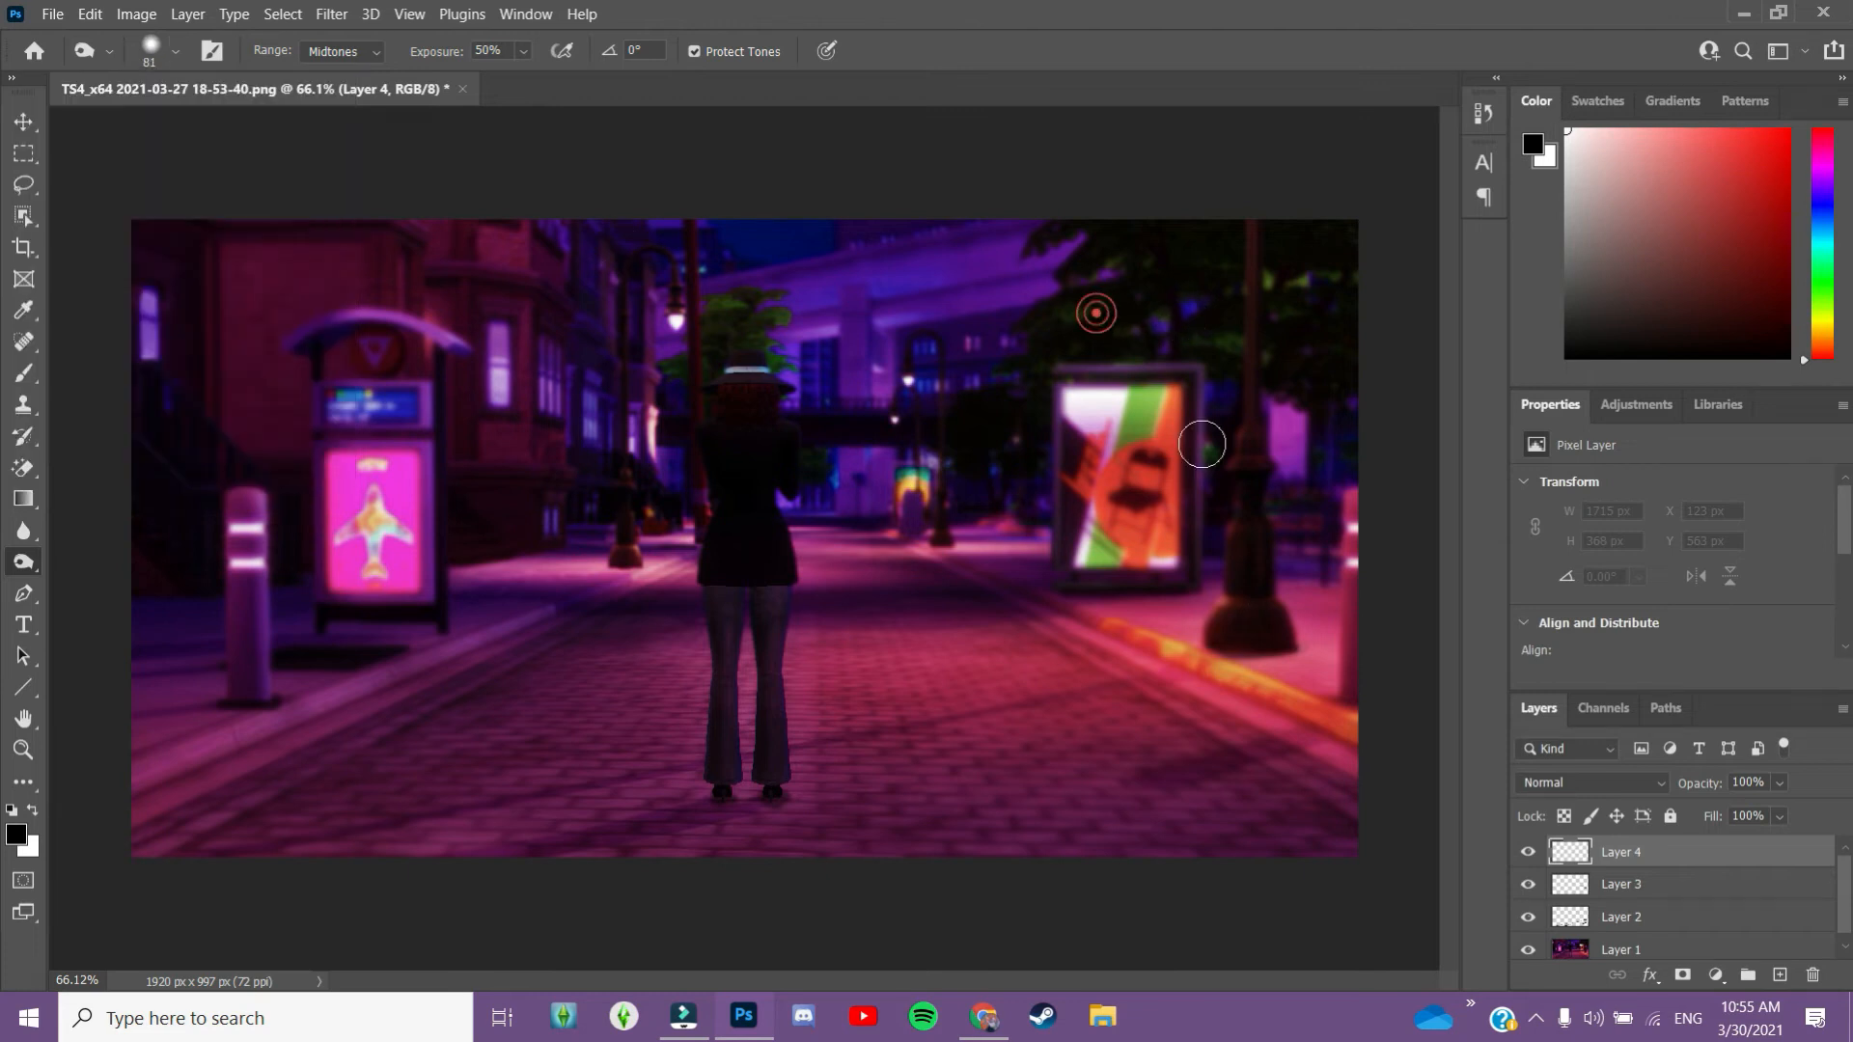
{"action": "left_click", "coordinate": [14, 836]}
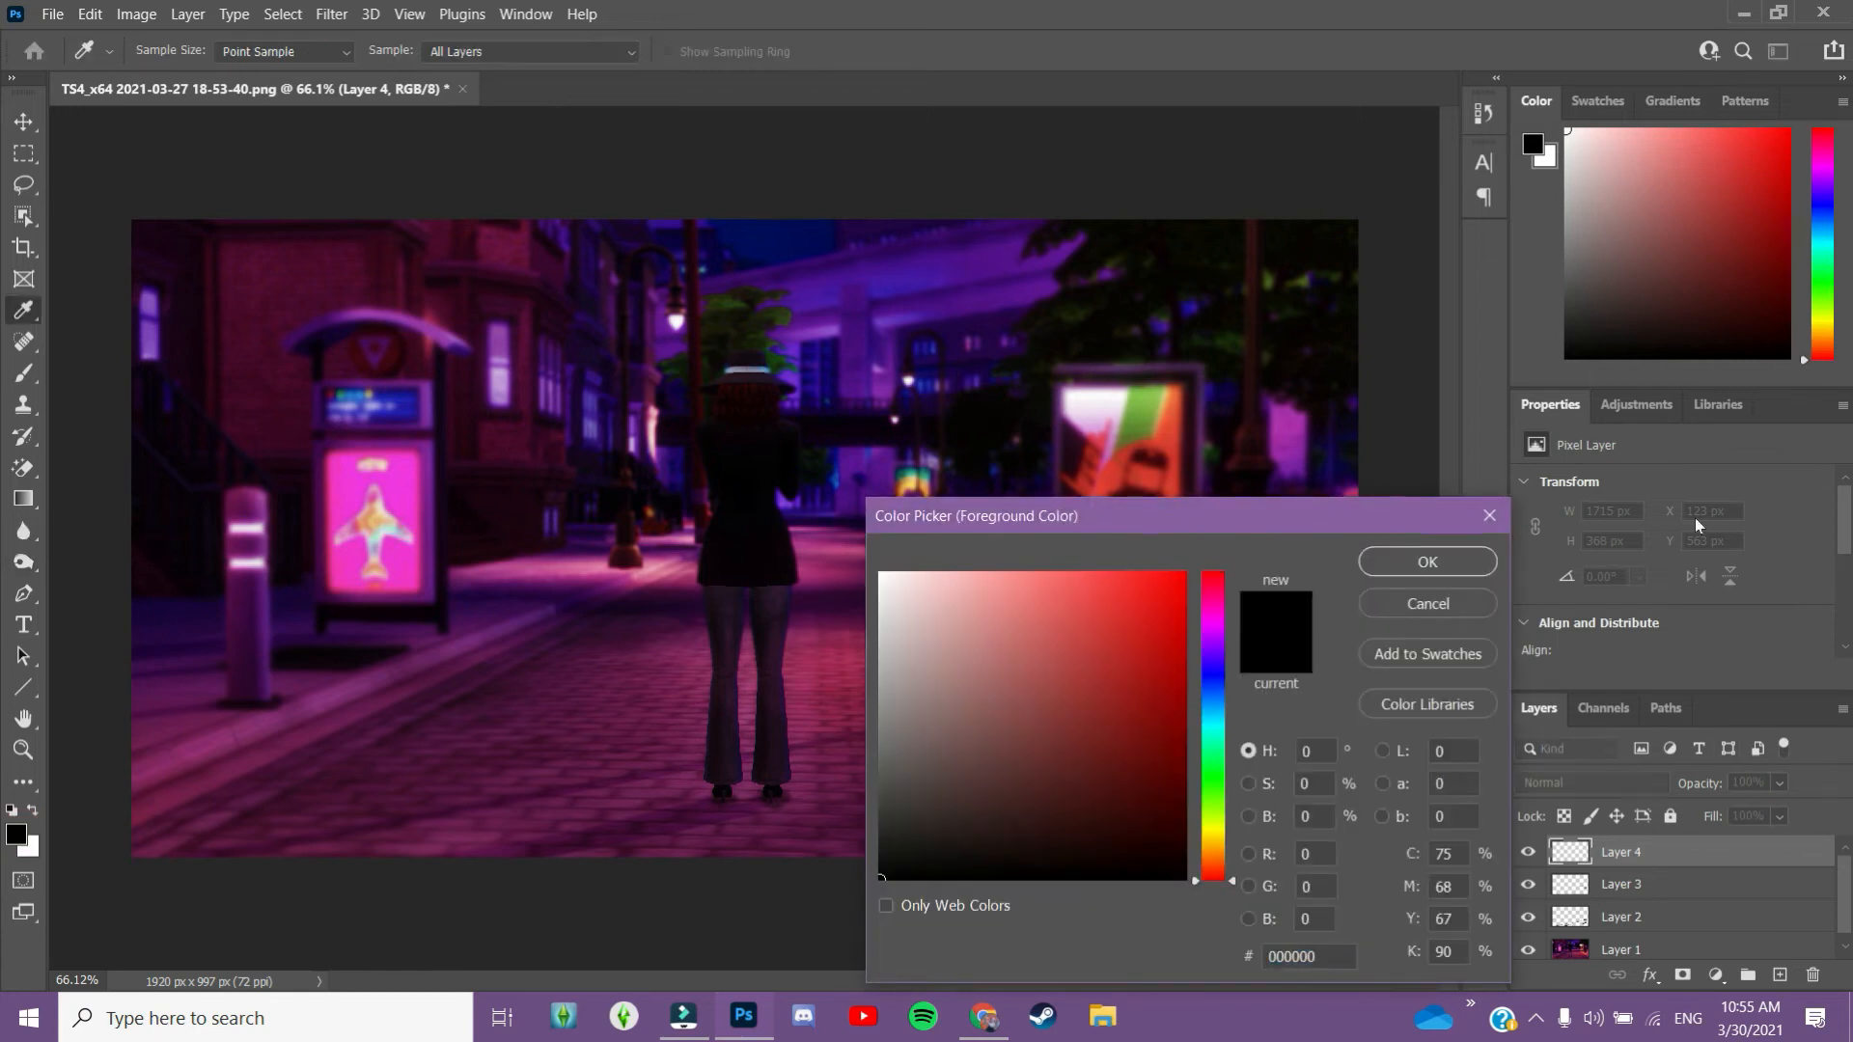
{"action": "left_click", "coordinate": [1490, 515]}
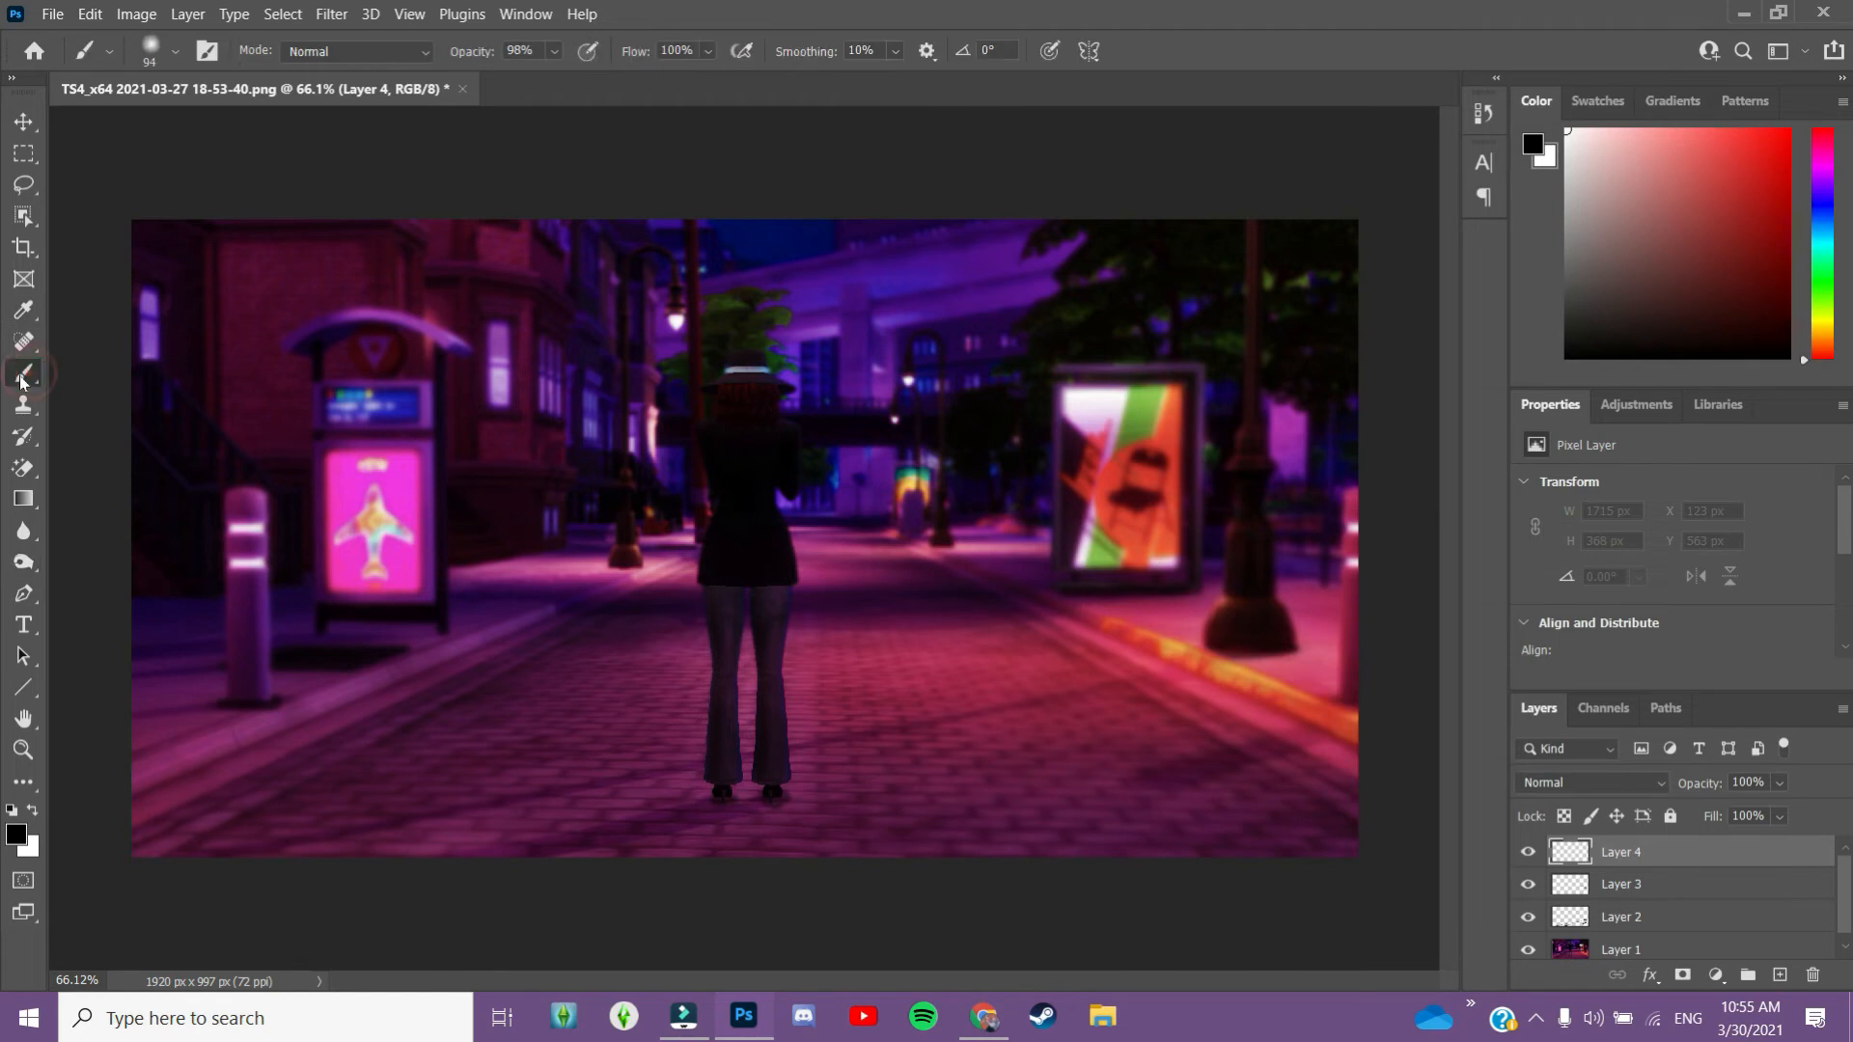
Paint a wide soft black band across the trees above the right billboard on Layer 4 with the Brush tool
{"action": "left_click", "coordinate": [1185, 356]}
{"action": "left_click_drag", "start_coordinate": [965, 349], "coordinate": [1318, 323]}
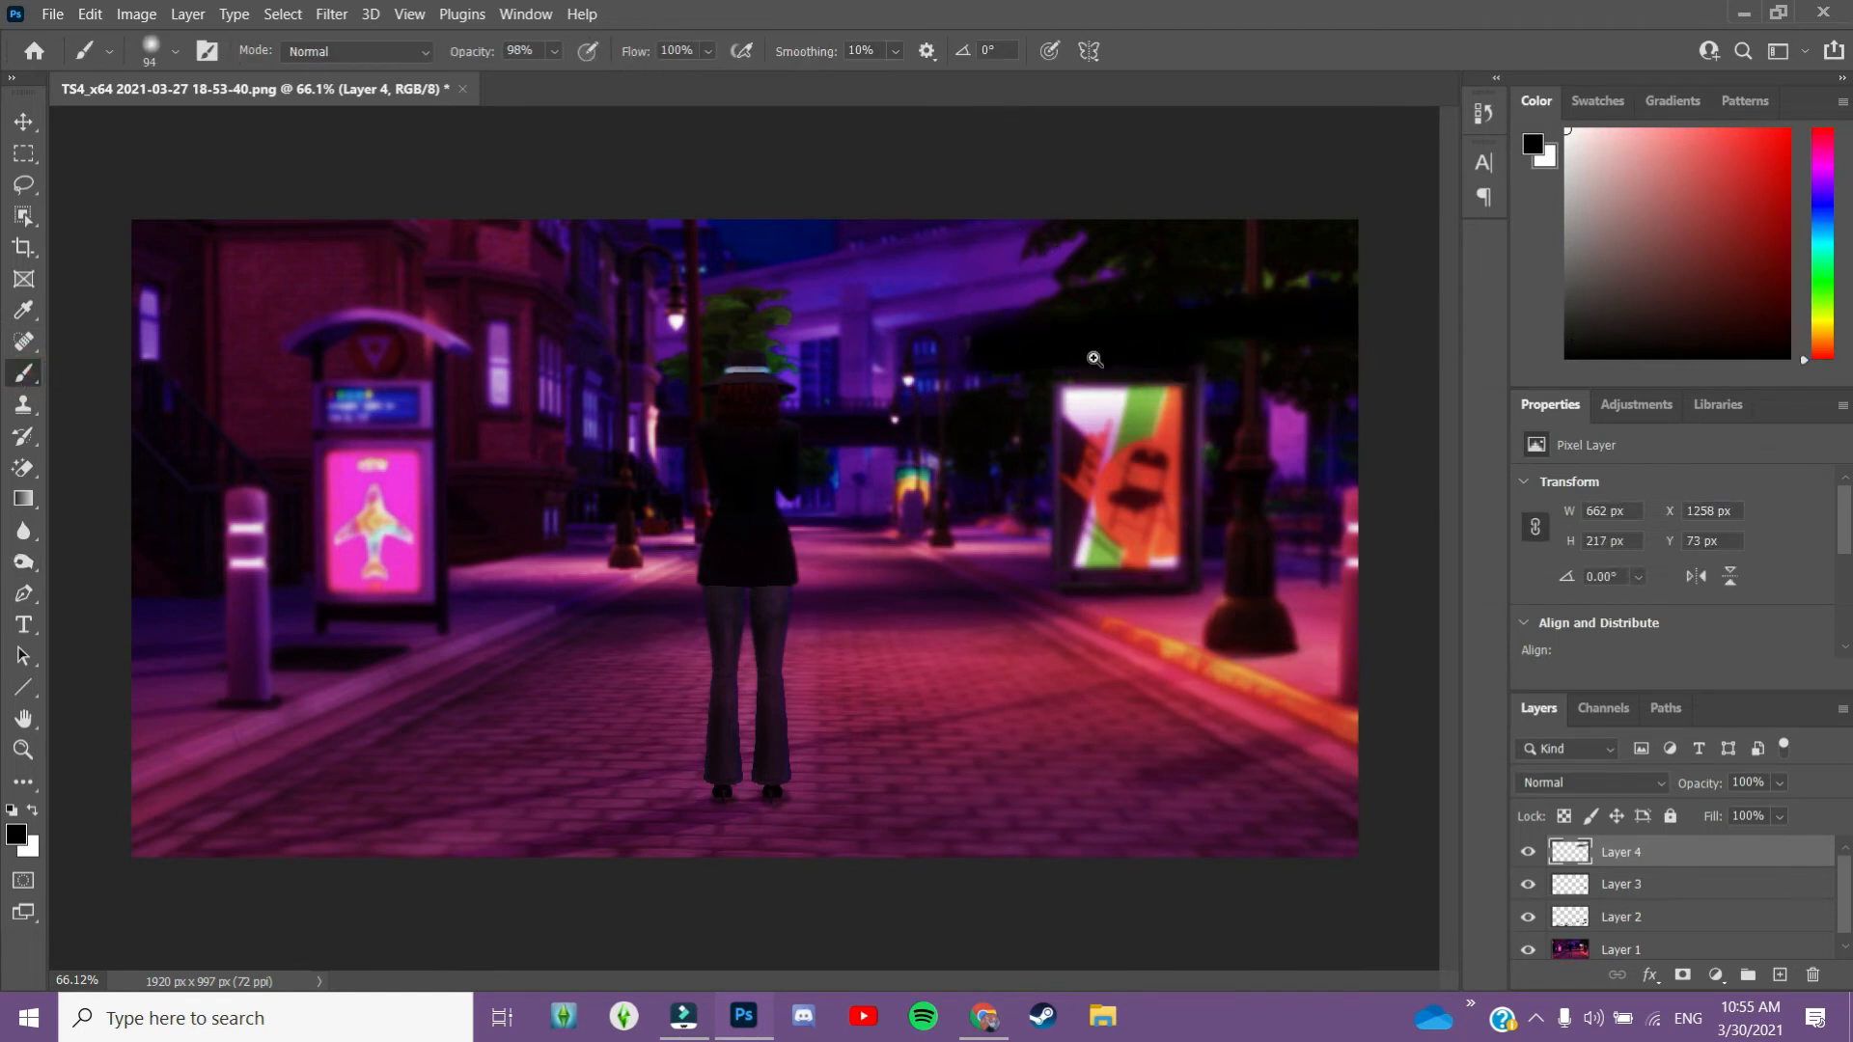
{"action": "key", "text": "z"}
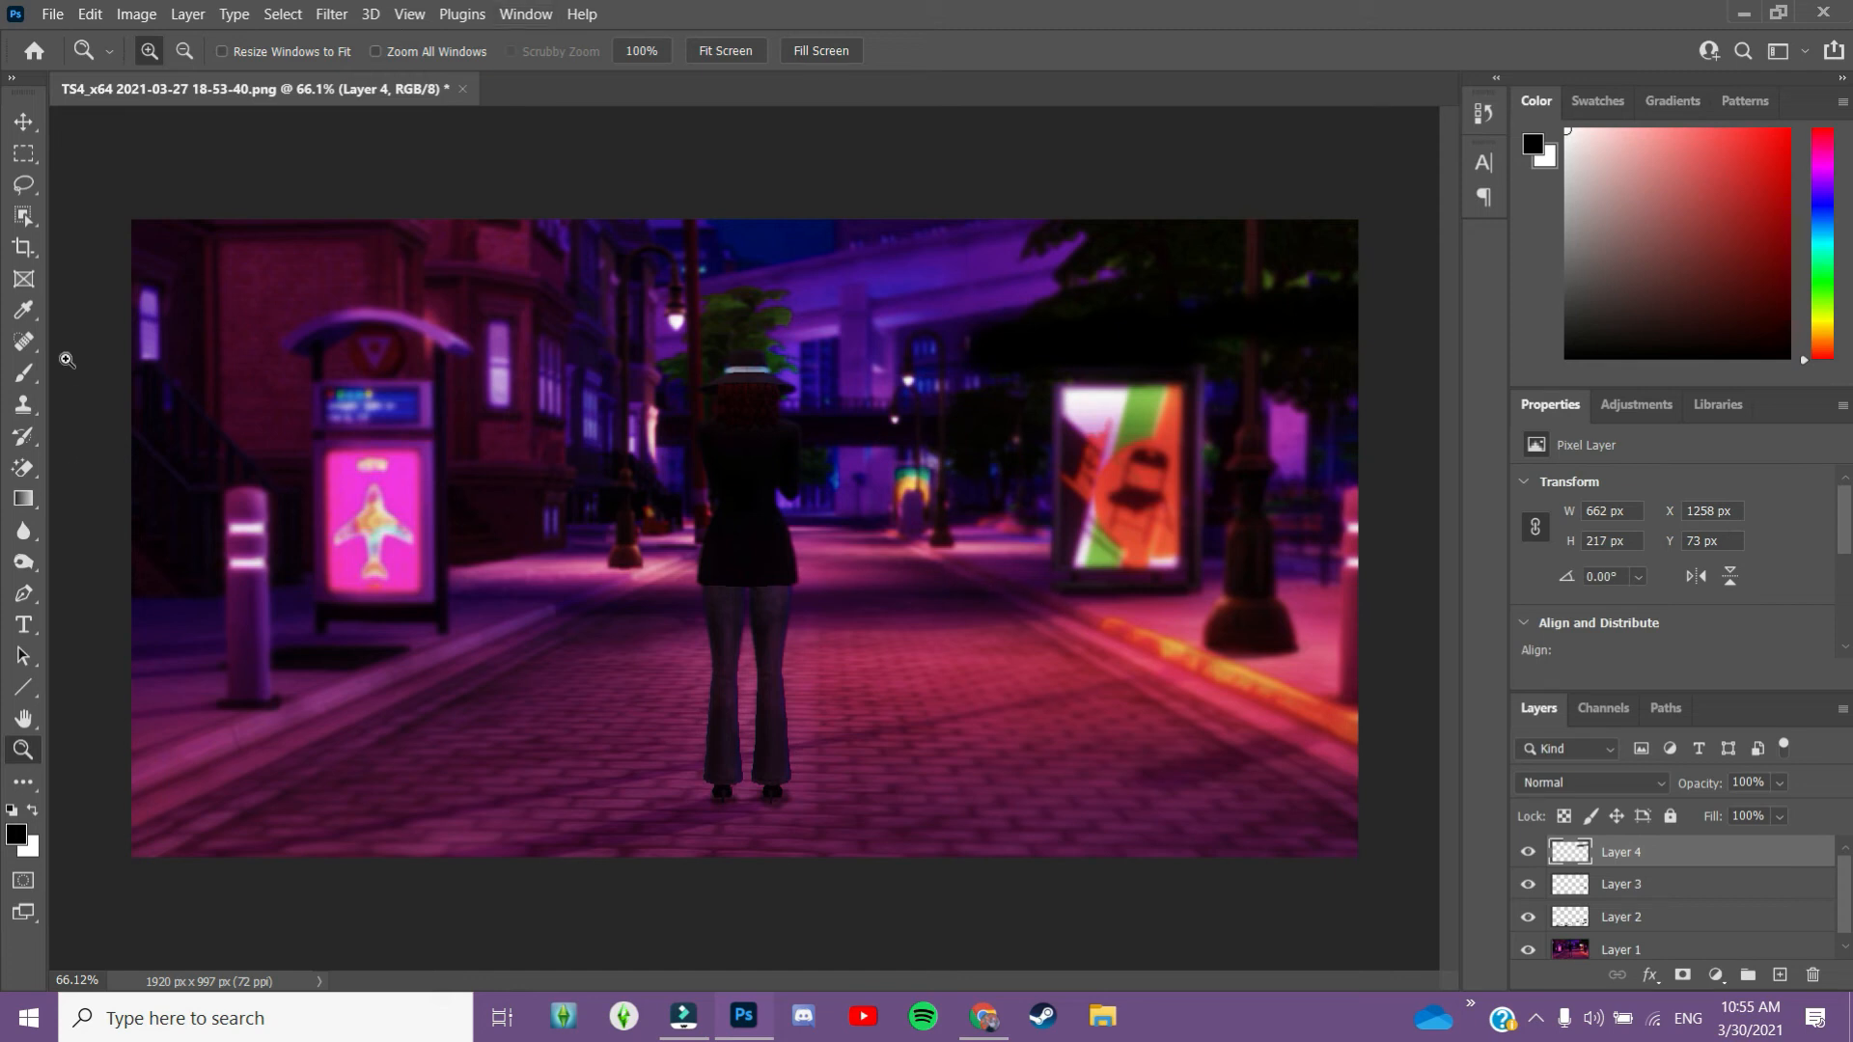
{"action": "left_click", "coordinate": [26, 376]}
Paint soft black bands across the street on both sides of the character and set Layer 4's opacity to 8%
{"action": "mouse_move", "coordinate": [980, 591]}
{"action": "left_mouse_down"}
{"action": "mouse_move", "coordinate": [856, 608]}
{"action": "mouse_move", "coordinate": [992, 614]}
{"action": "mouse_move", "coordinate": [1055, 591]}
{"action": "left_mouse_up"}
{"action": "key", "text": "ctrl+z"}
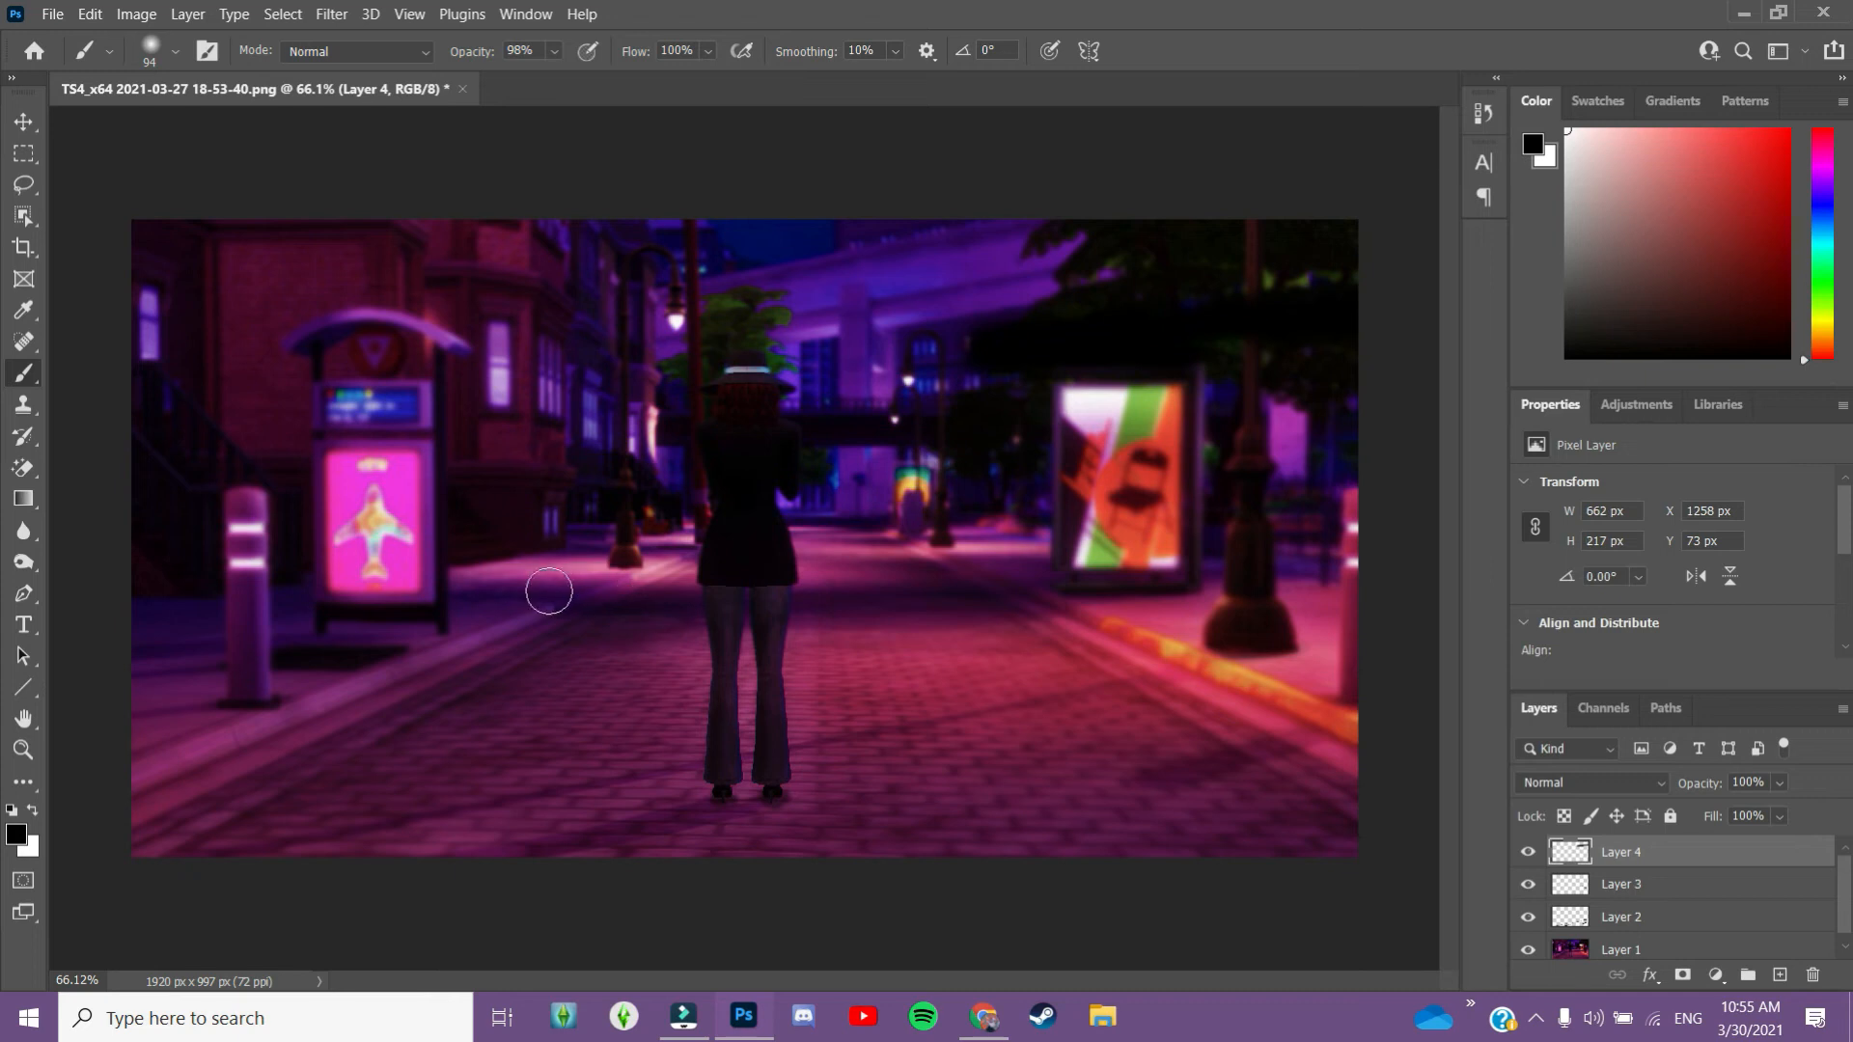
{"action": "left_click_drag", "start_coordinate": [487, 591], "coordinate": [695, 608]}
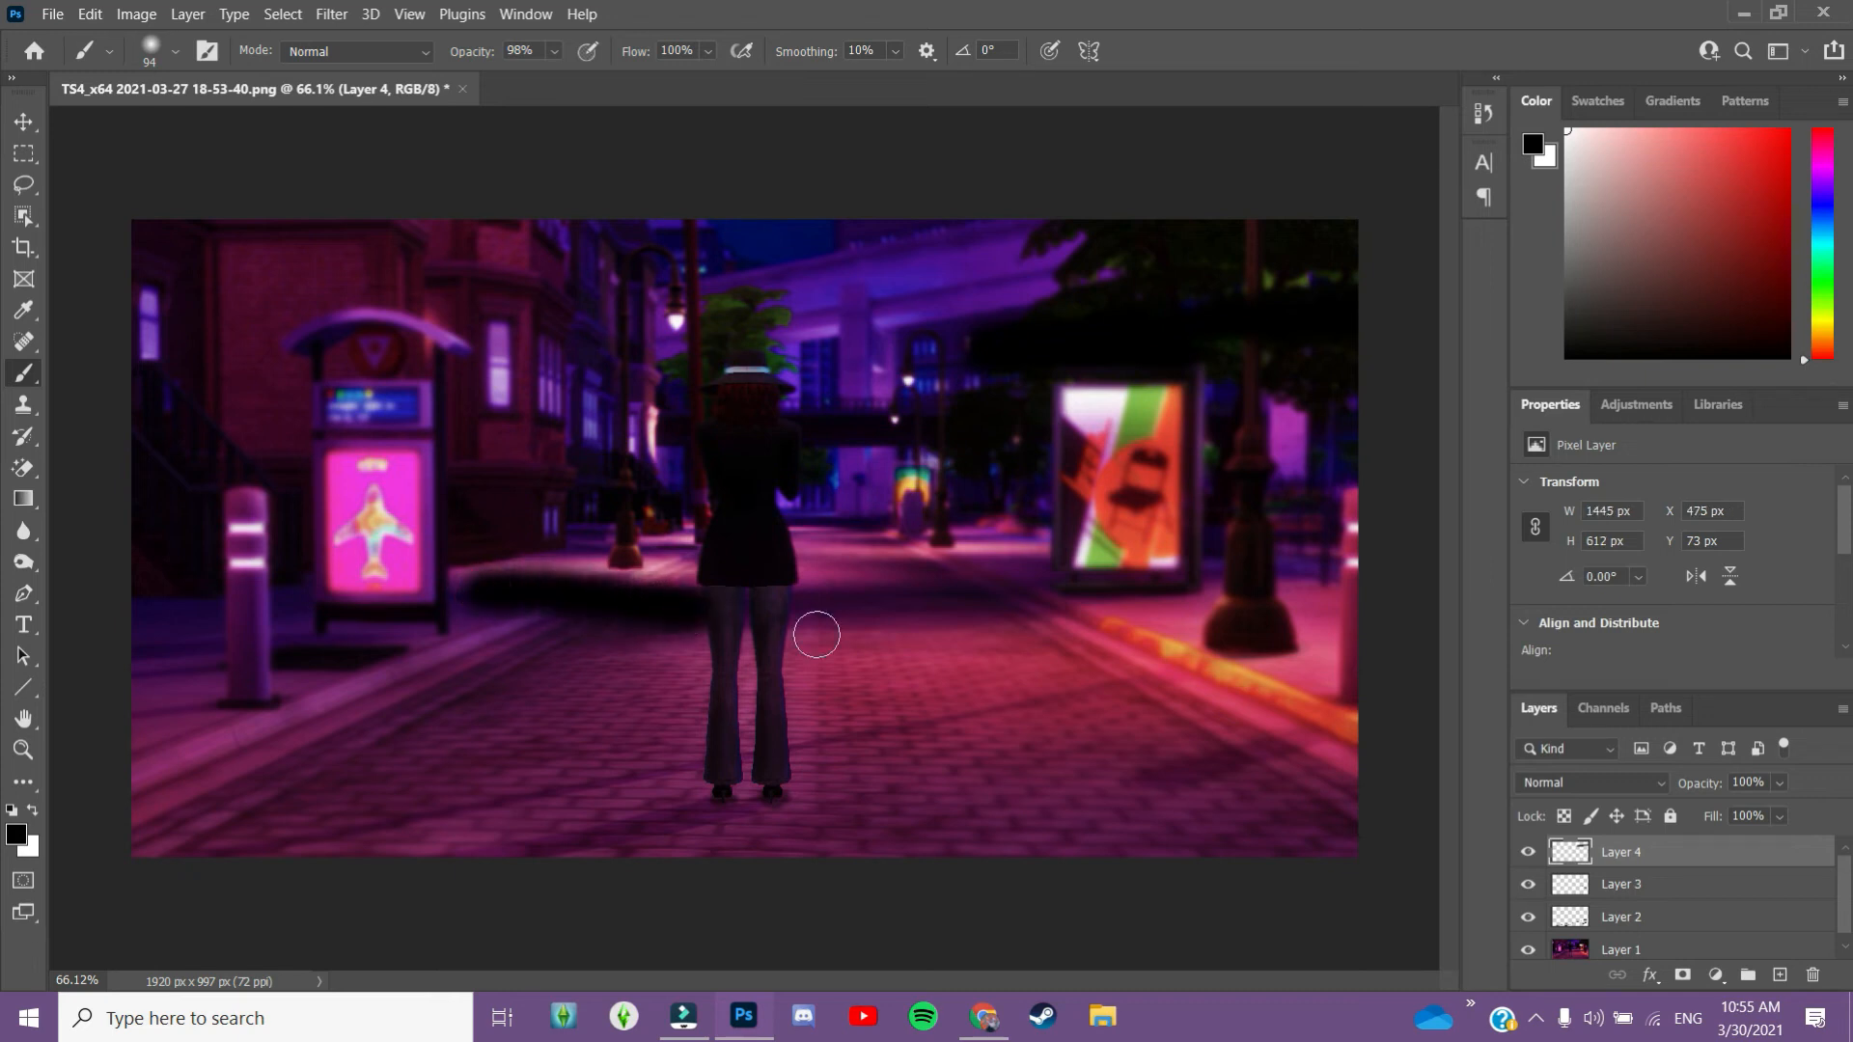
{"action": "left_click_drag", "start_coordinate": [823, 609], "coordinate": [1012, 592]}
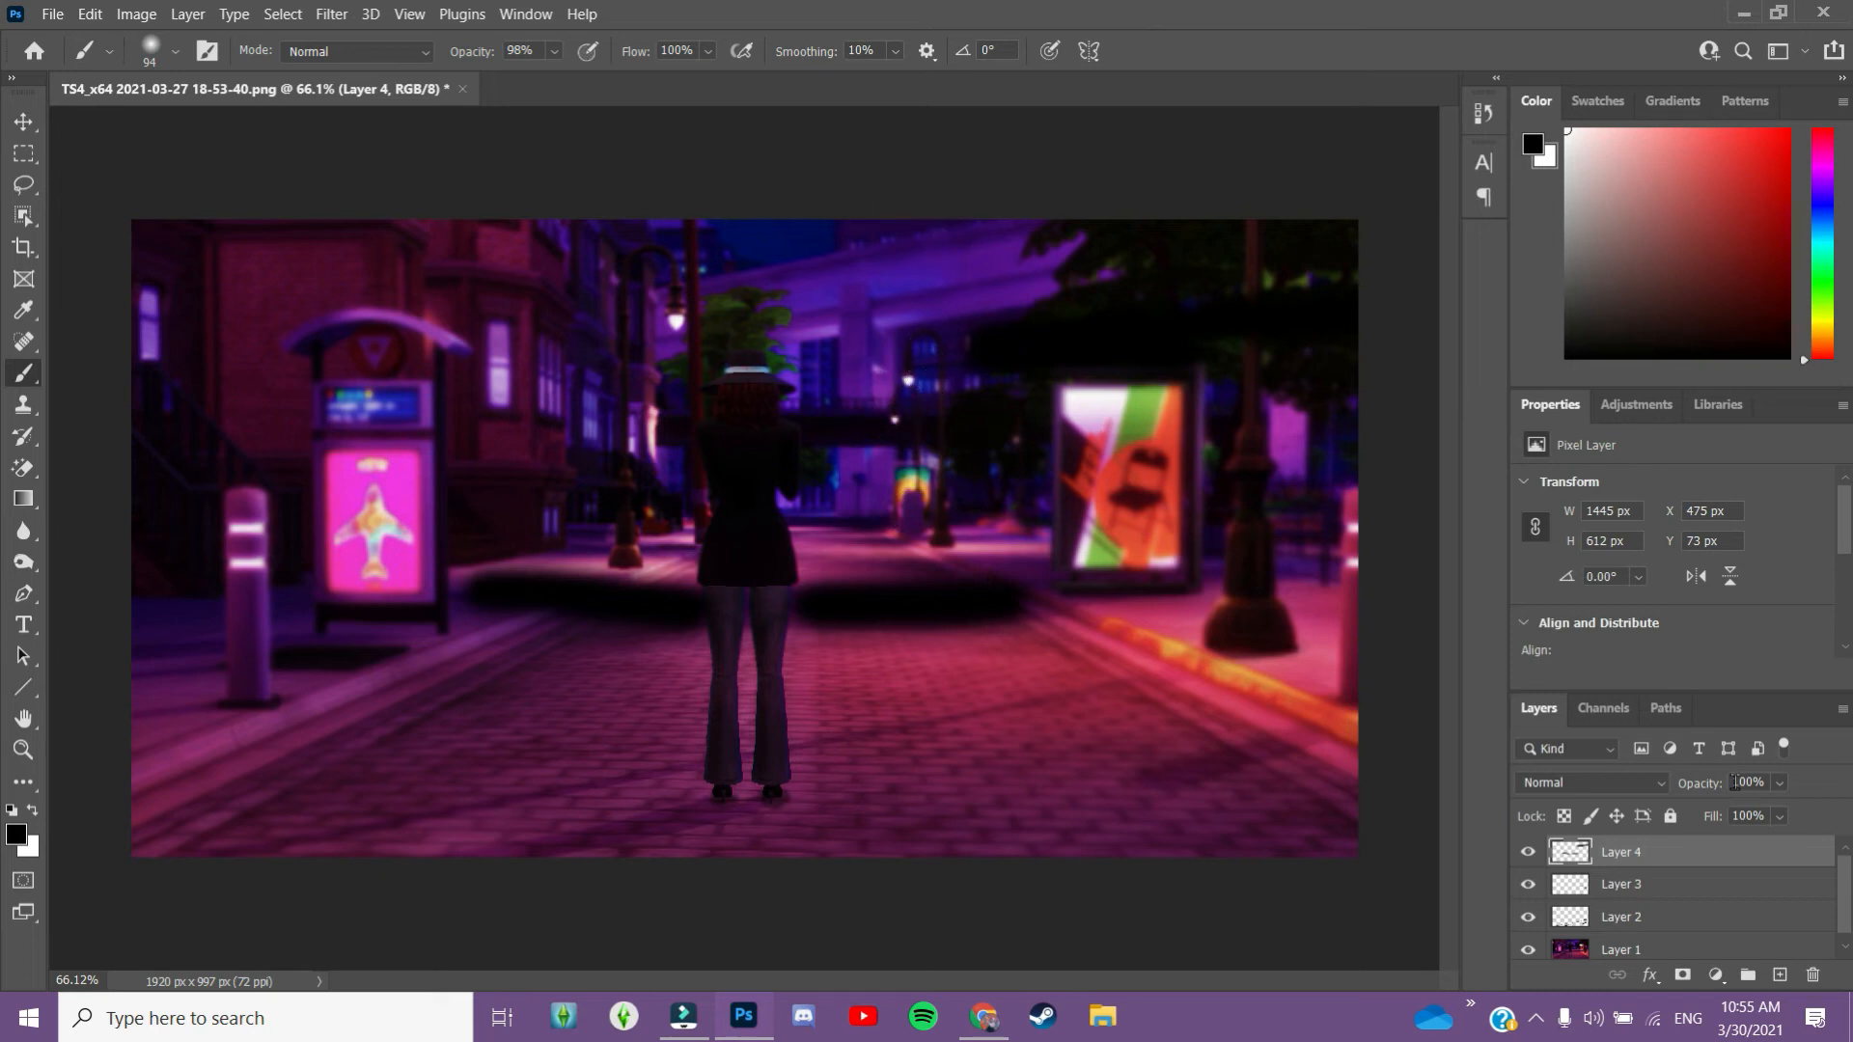
{"action": "left_click_drag", "start_coordinate": [1703, 816], "coordinate": [1702, 817]}
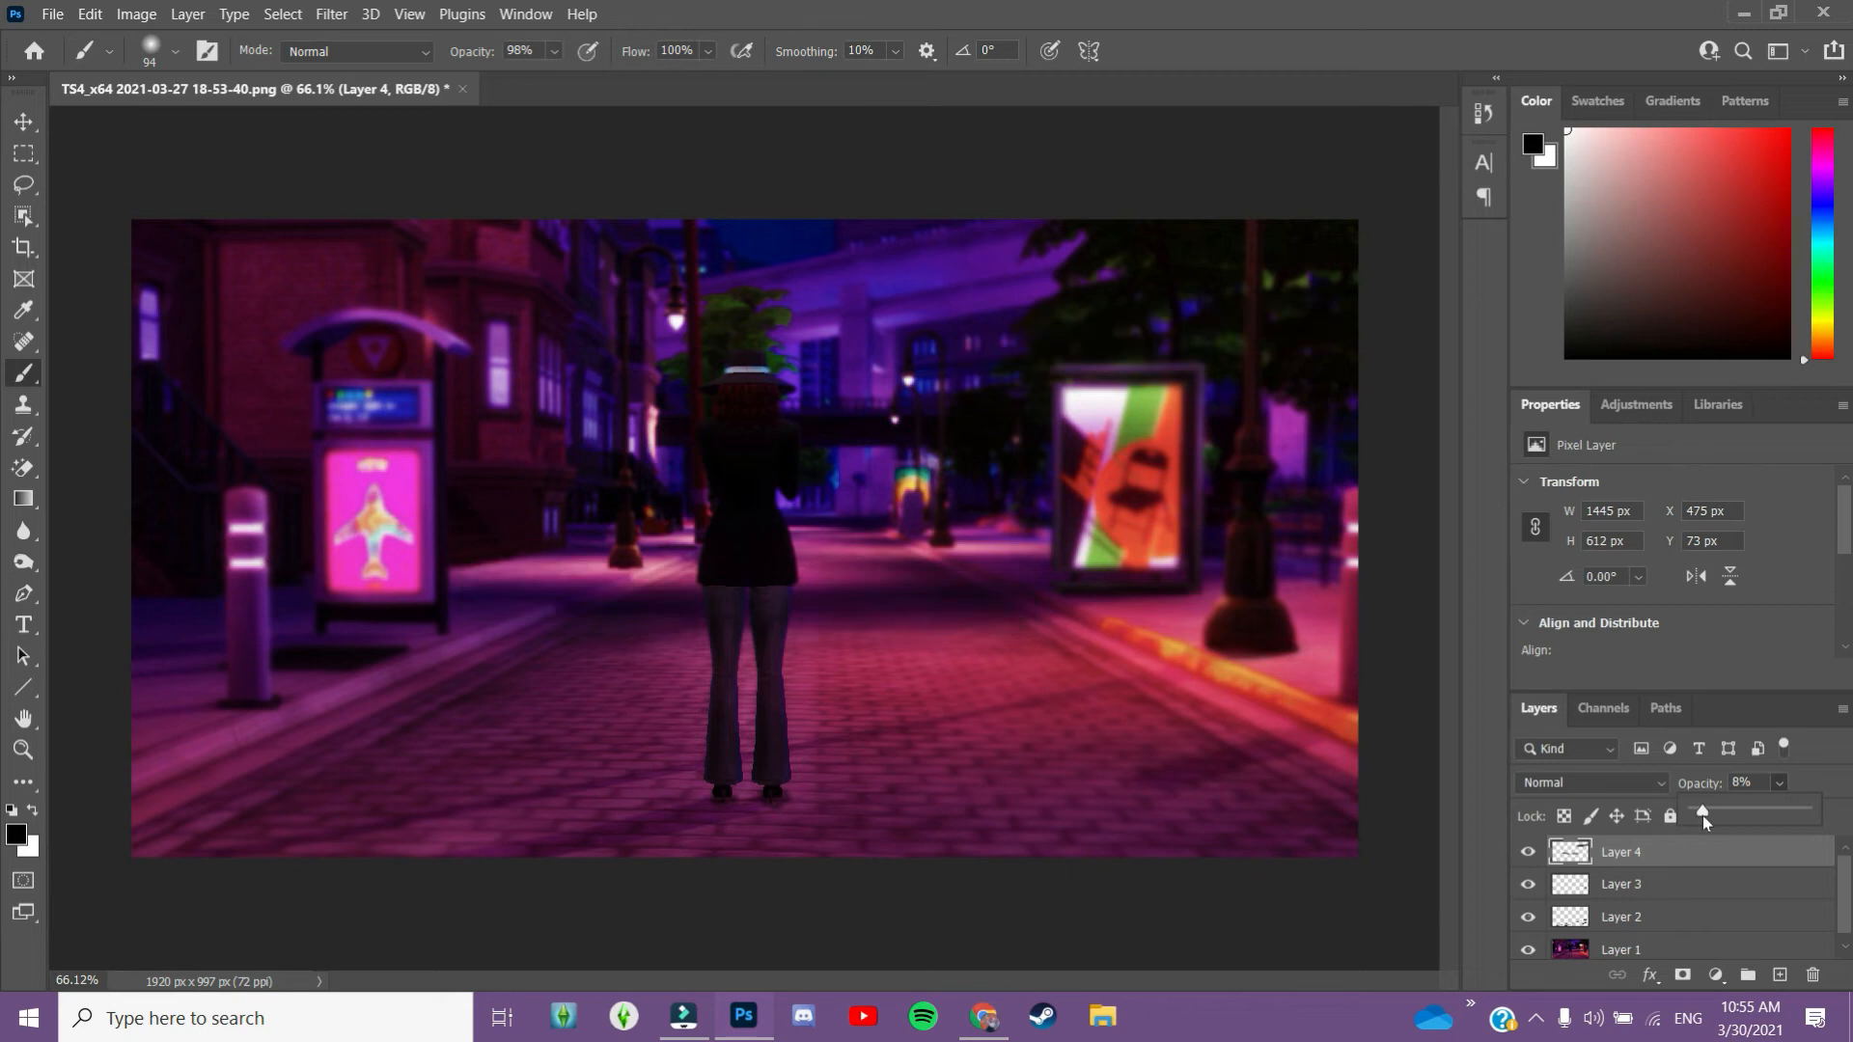
Add a new layer above Layer 4 and set the soft brush size to 12 px
{"action": "left_click", "coordinate": [1779, 975]}
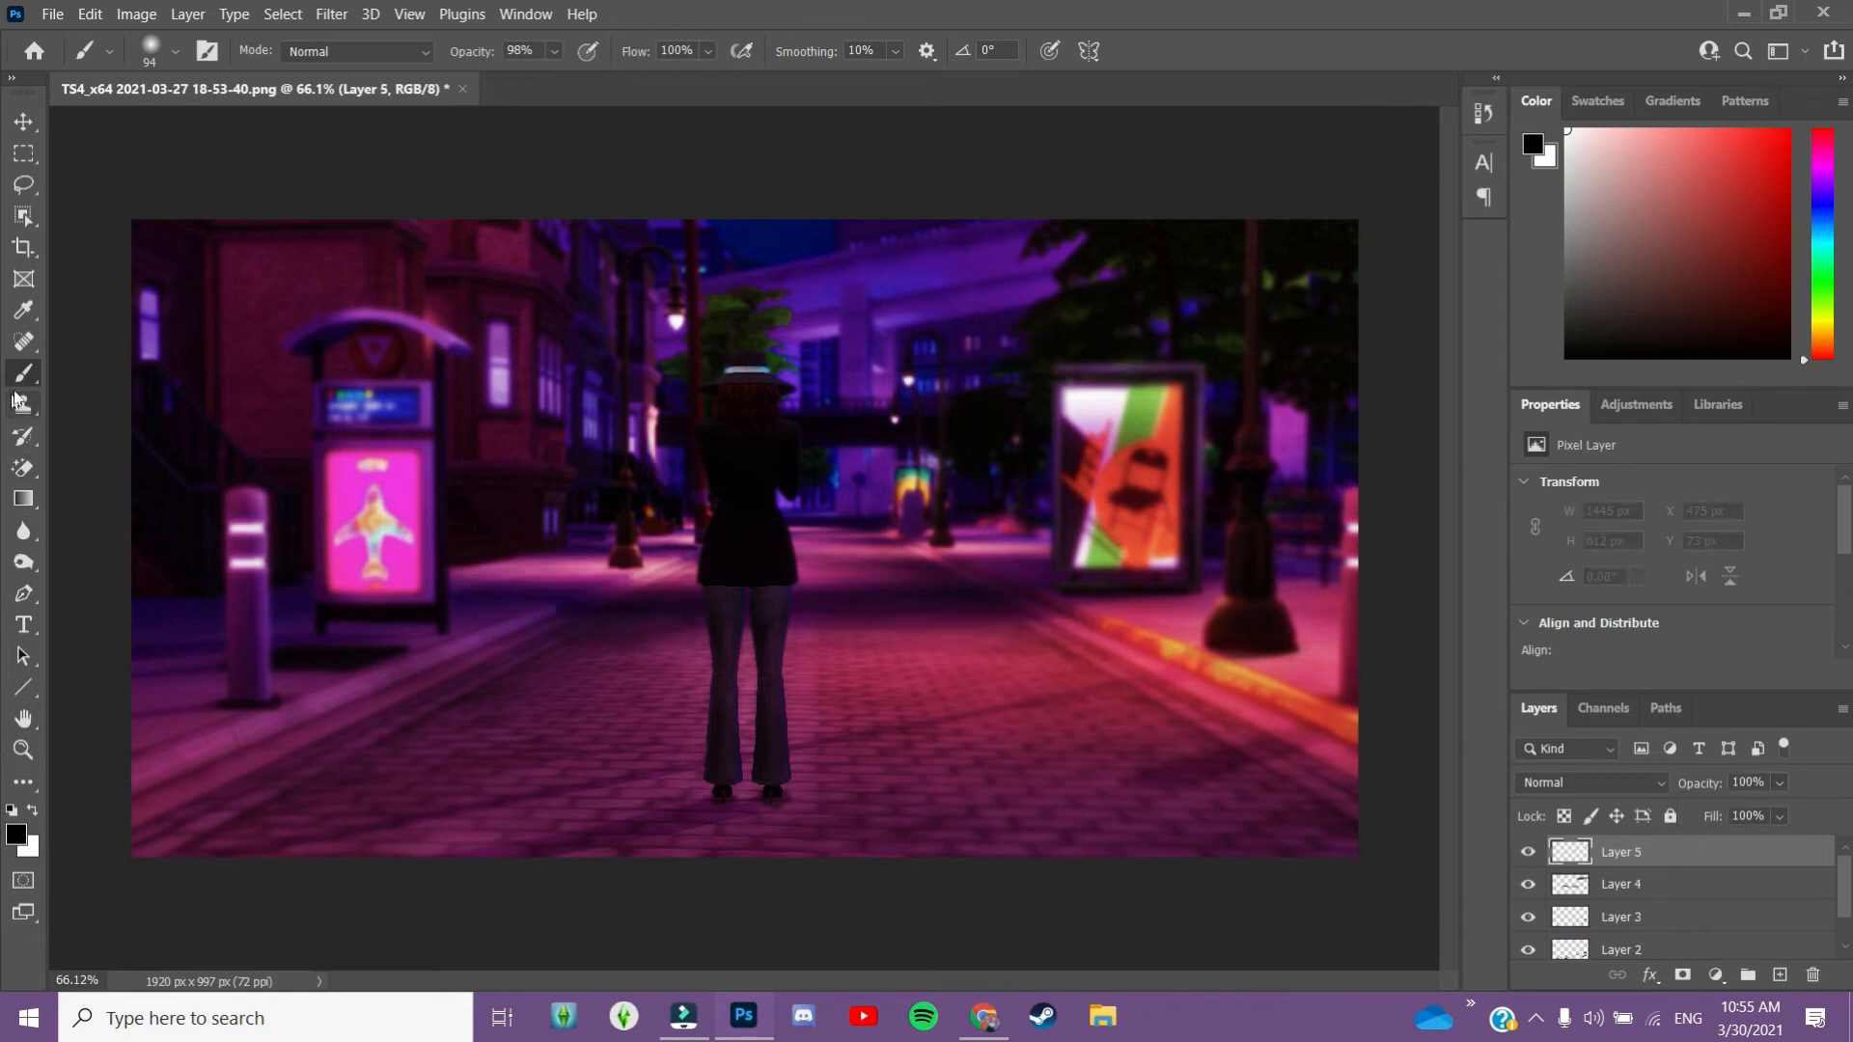
{"action": "left_click", "coordinate": [177, 50]}
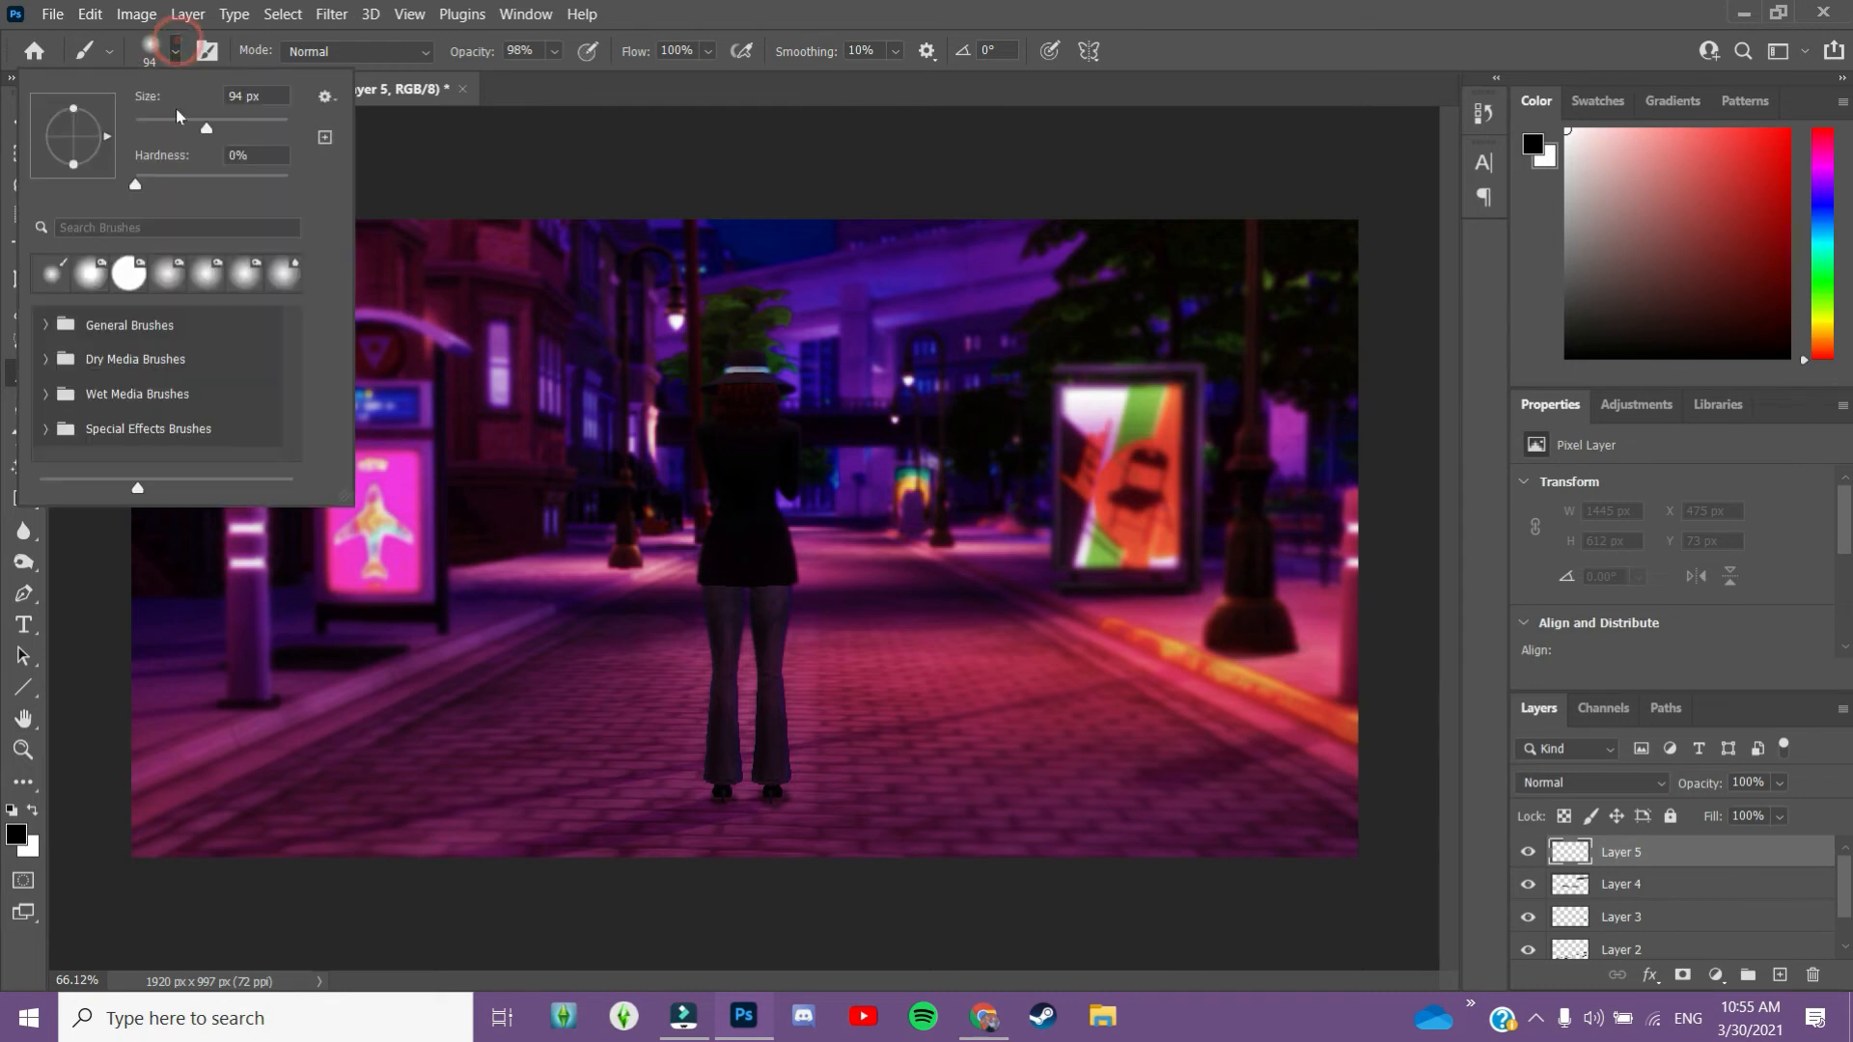
{"action": "left_click_drag", "start_coordinate": [201, 128], "coordinate": [147, 134]}
{"action": "left_click", "coordinate": [721, 372]}
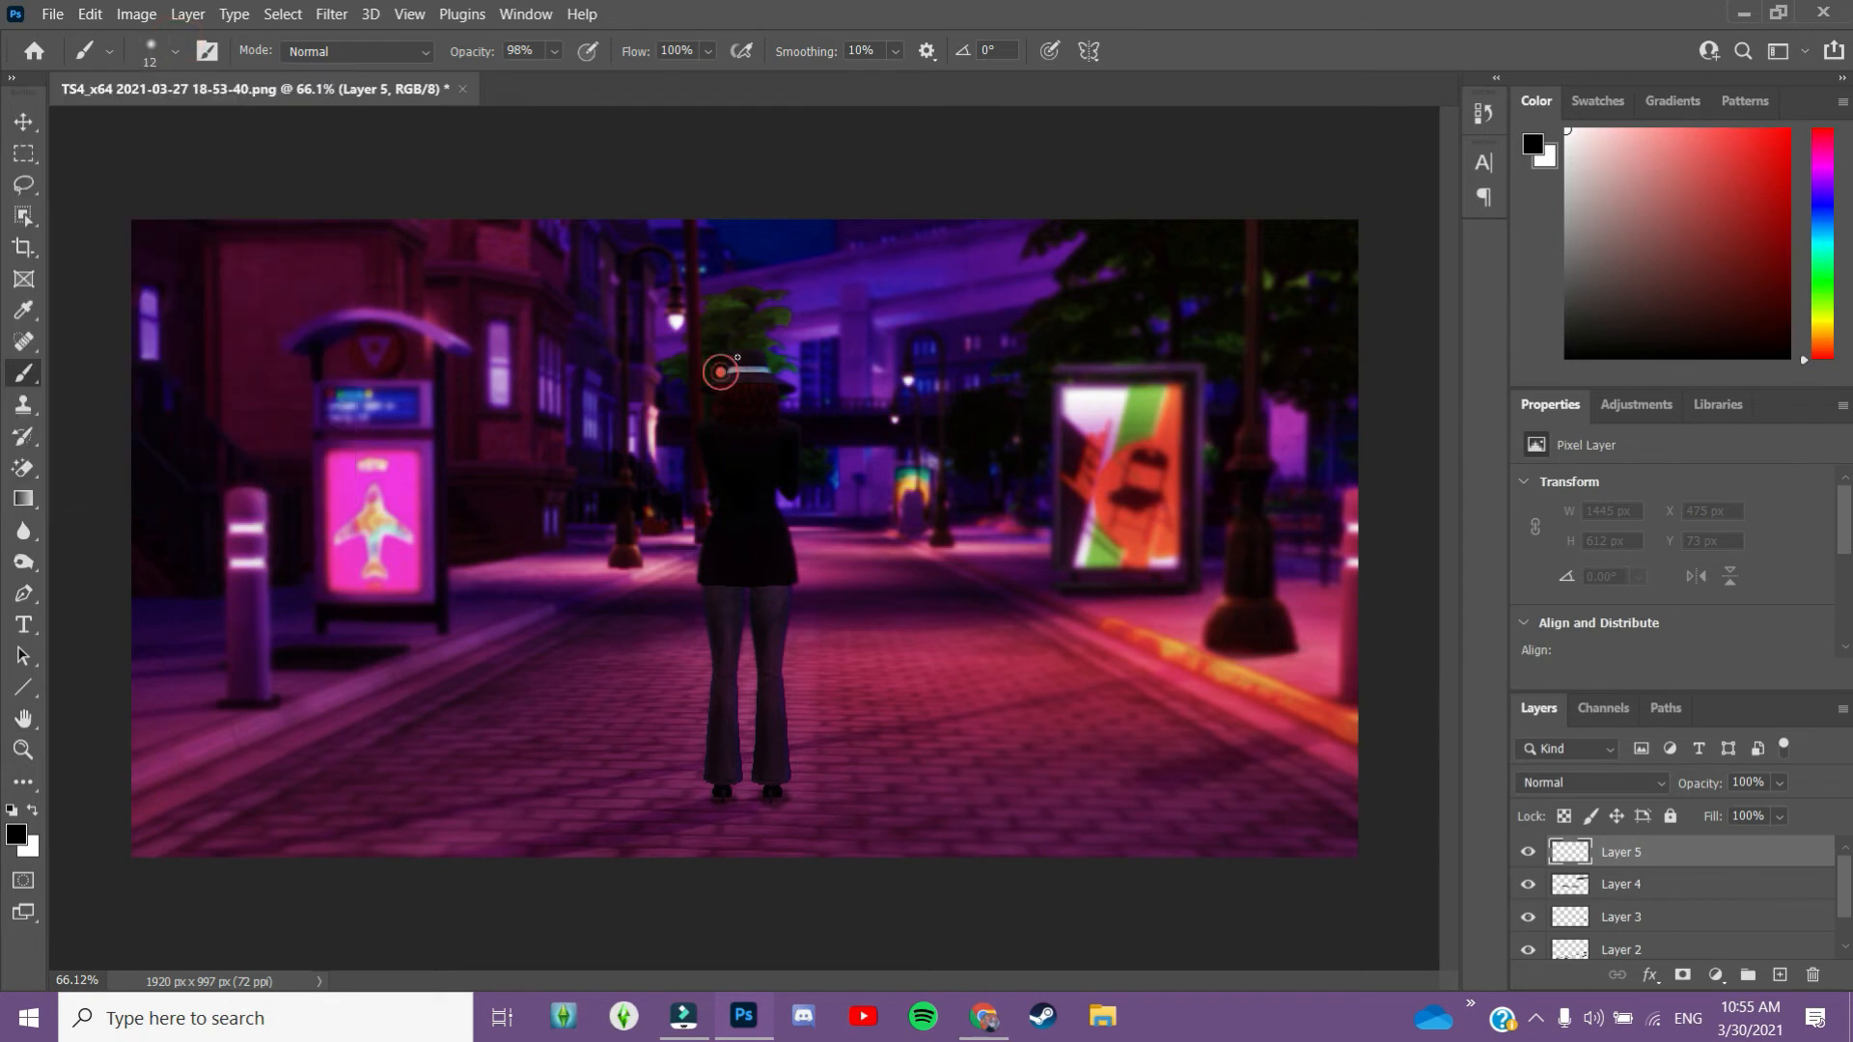
Undo the trial stroke on the hat and outline the character's right side, right trouser leg and inner left leg in black
{"action": "left_click_drag", "start_coordinate": [777, 376], "coordinate": [735, 364]}
{"action": "key", "text": "ctrl+z"}
{"action": "mouse_move", "coordinate": [792, 743]}
{"action": "left_mouse_down"}
{"action": "mouse_move", "coordinate": [786, 790]}
{"action": "mouse_move", "coordinate": [754, 784]}
{"action": "mouse_move", "coordinate": [755, 729]}
{"action": "left_mouse_up"}
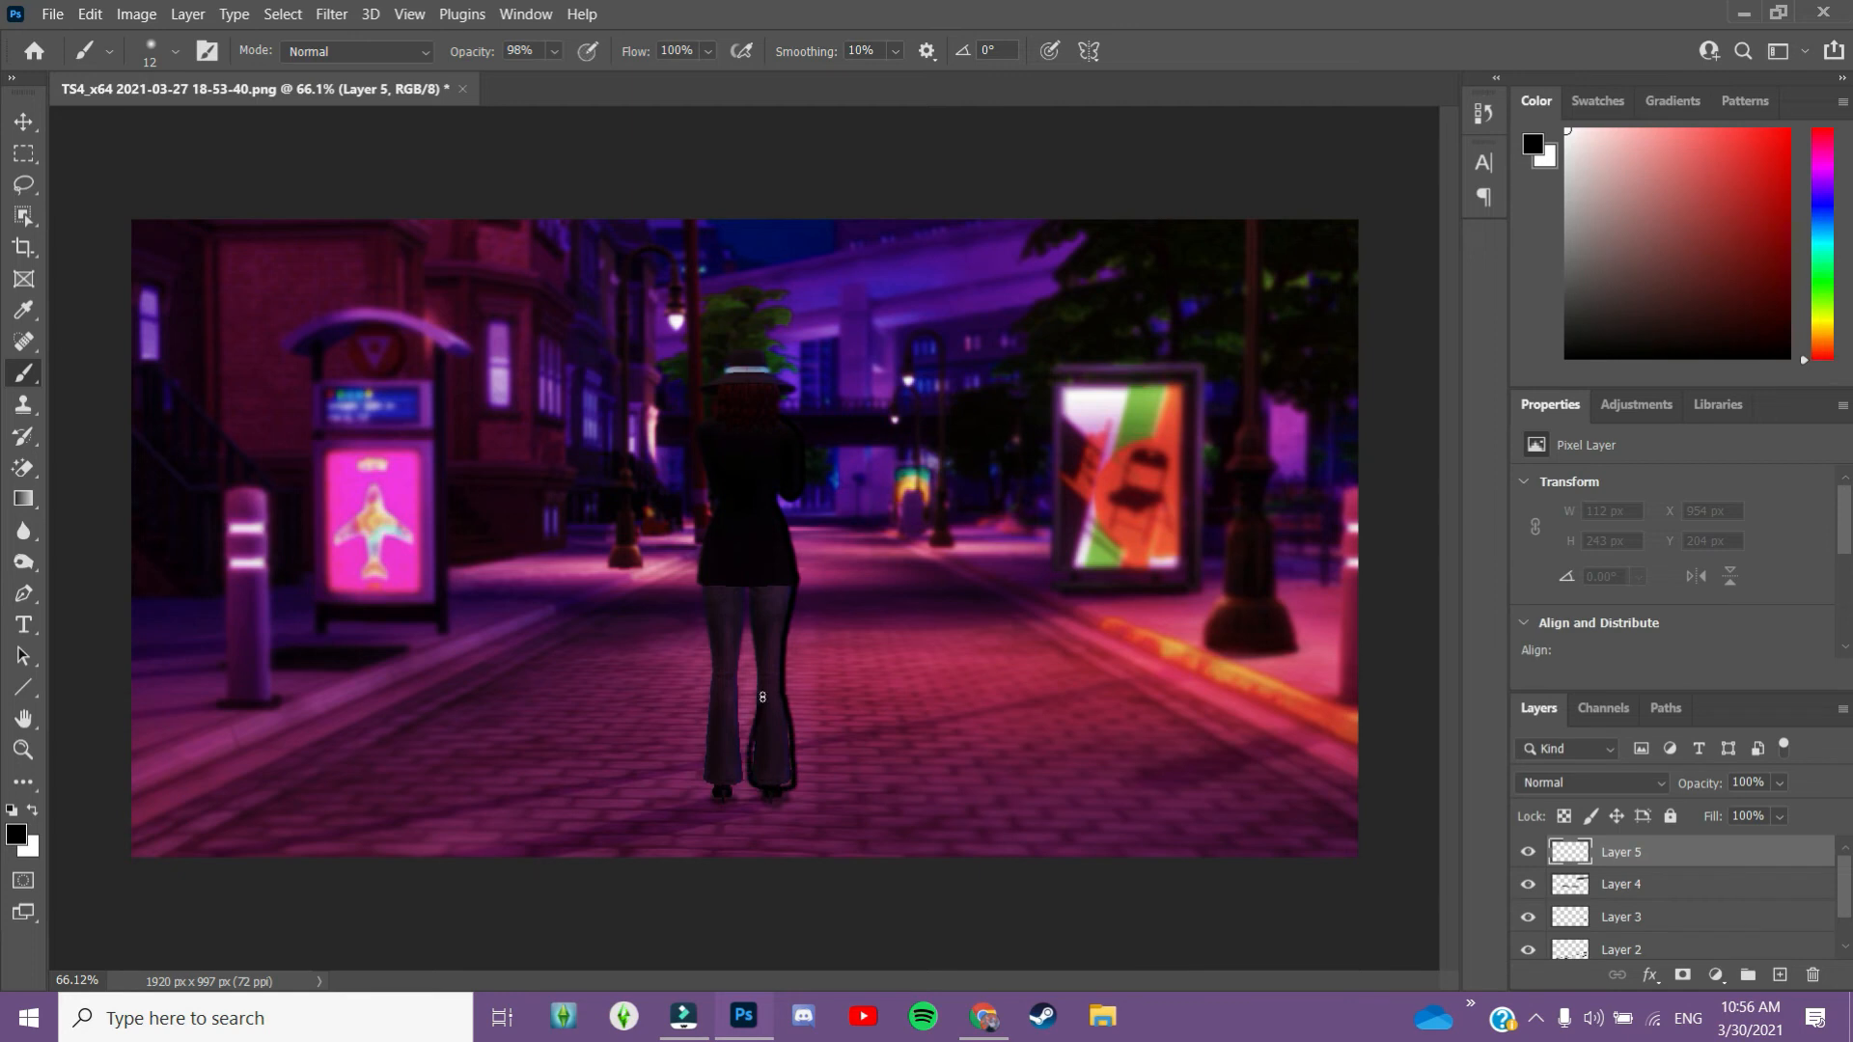
{"action": "left_click_drag", "start_coordinate": [745, 619], "coordinate": [736, 777]}
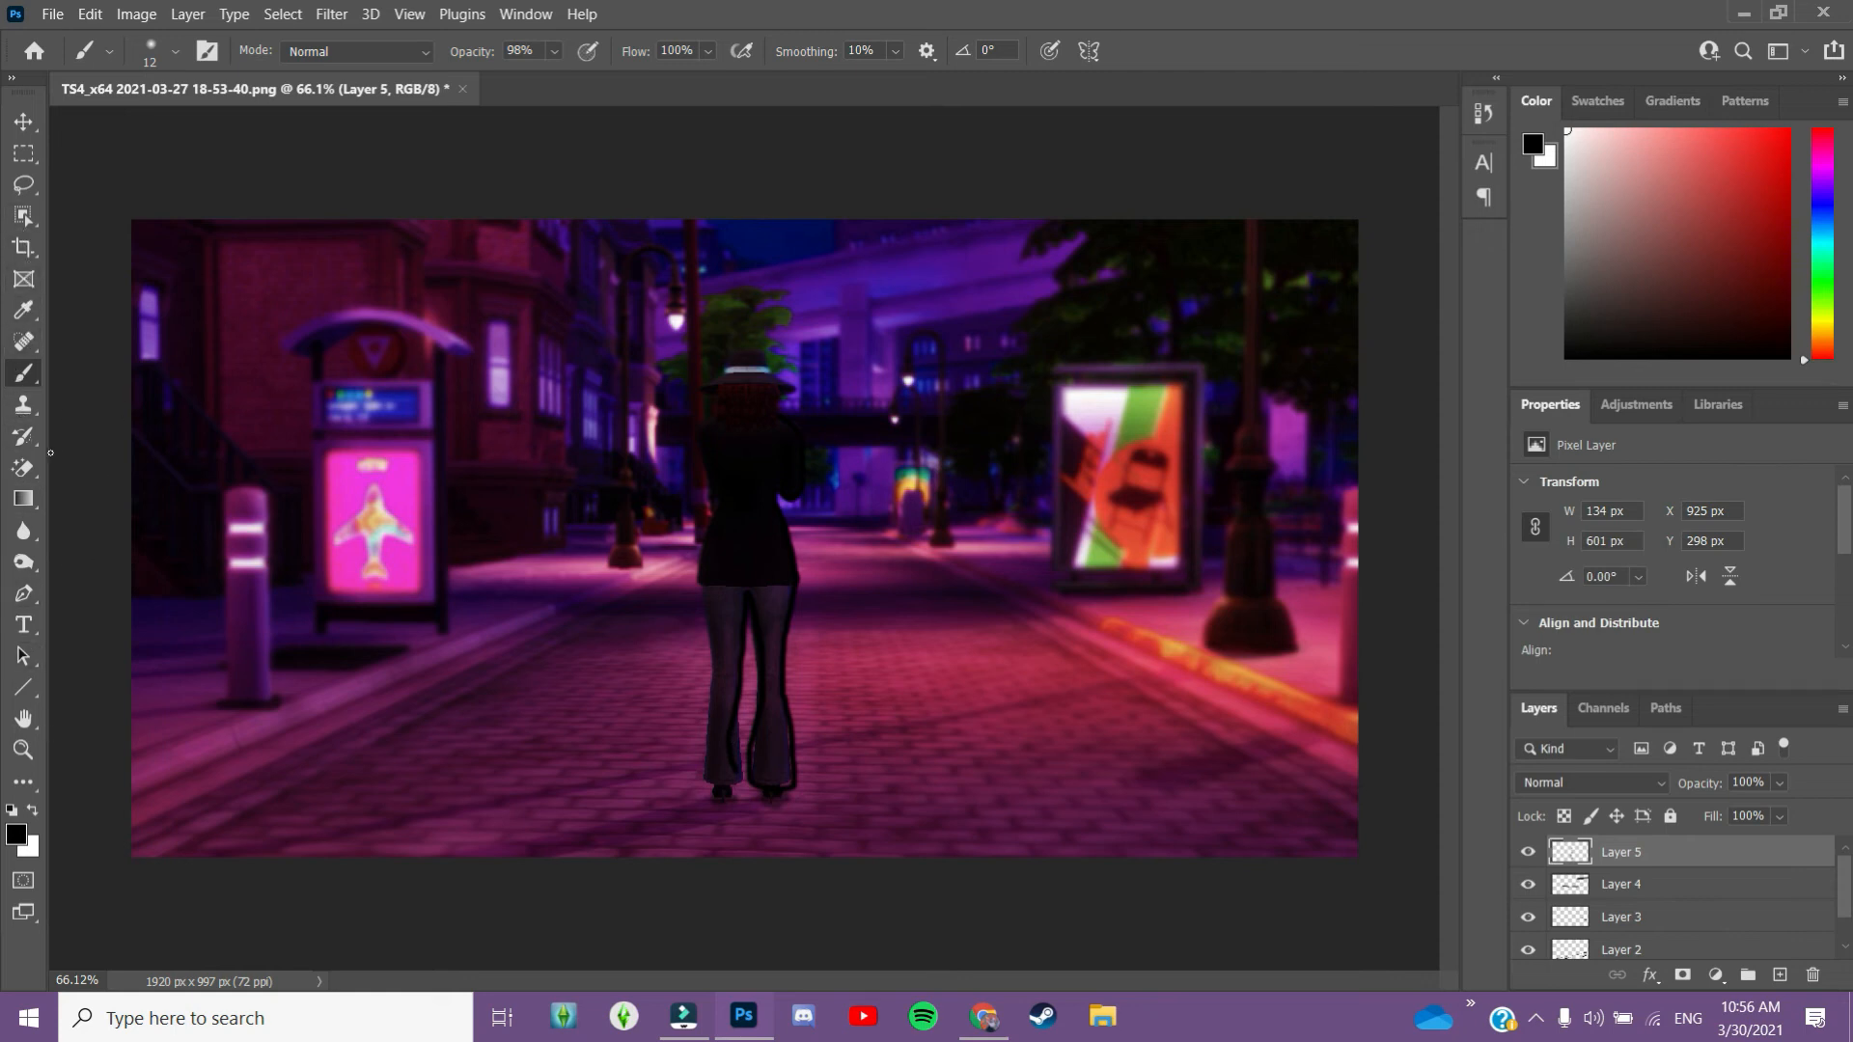
Erase the excess black paint near the hem of the left trouser leg with the Eraser tool
{"action": "left_click", "coordinate": [23, 468]}
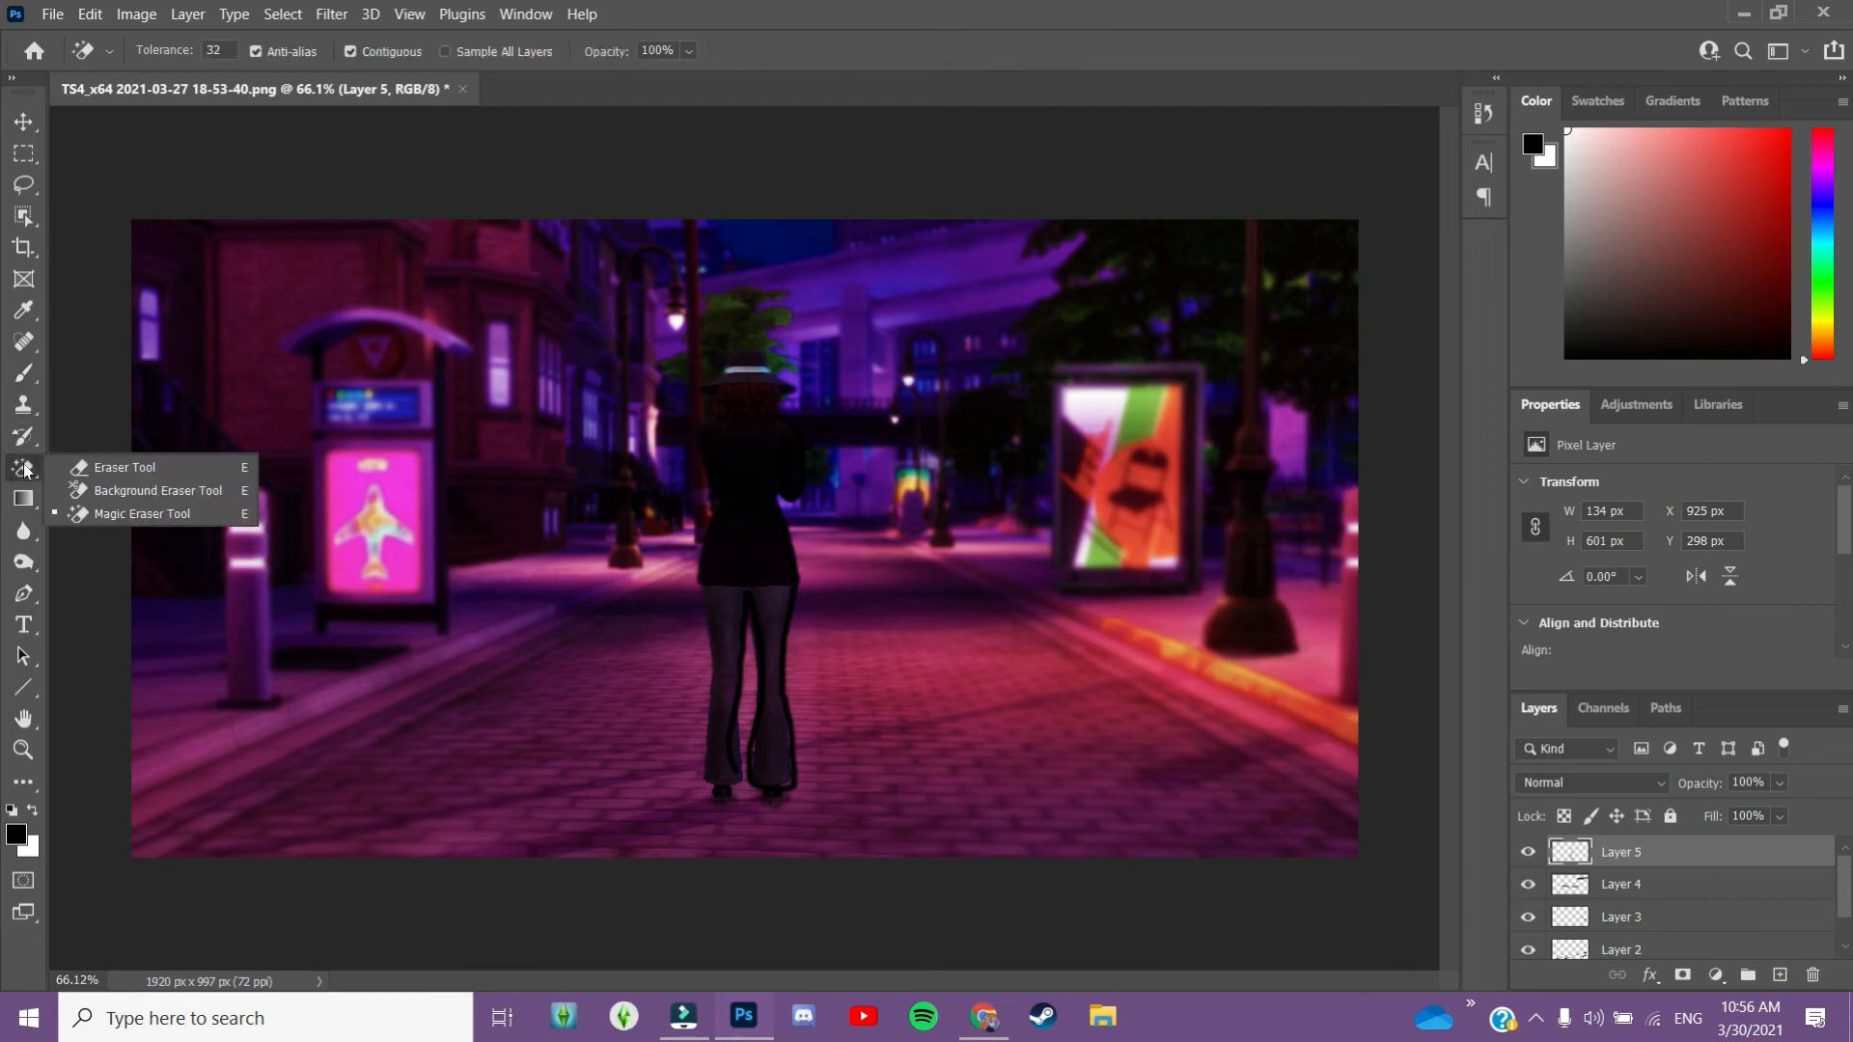
{"action": "left_click", "coordinate": [106, 467]}
{"action": "left_click_drag", "start_coordinate": [730, 767], "coordinate": [737, 755]}
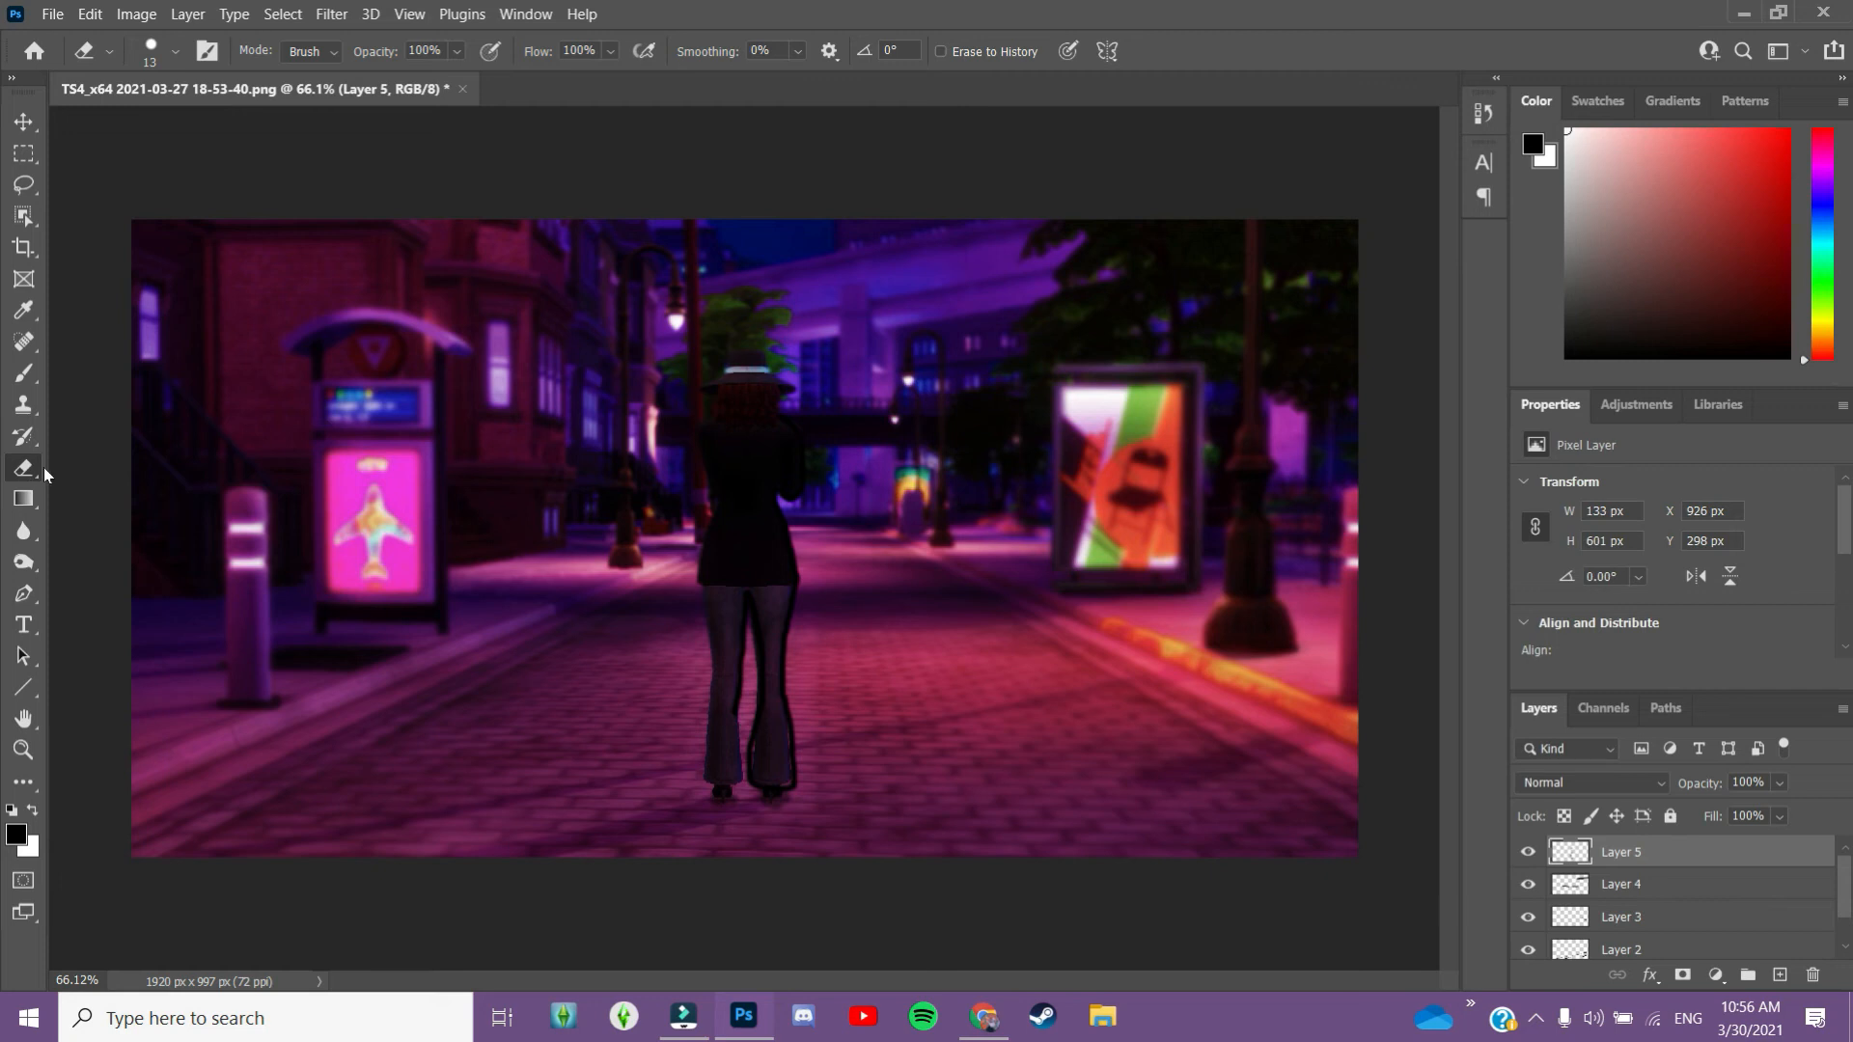
Outline the left trouser leg and the jacket's left side in black with the Brush tool, undoing the first attempt
{"action": "left_click", "coordinate": [26, 372]}
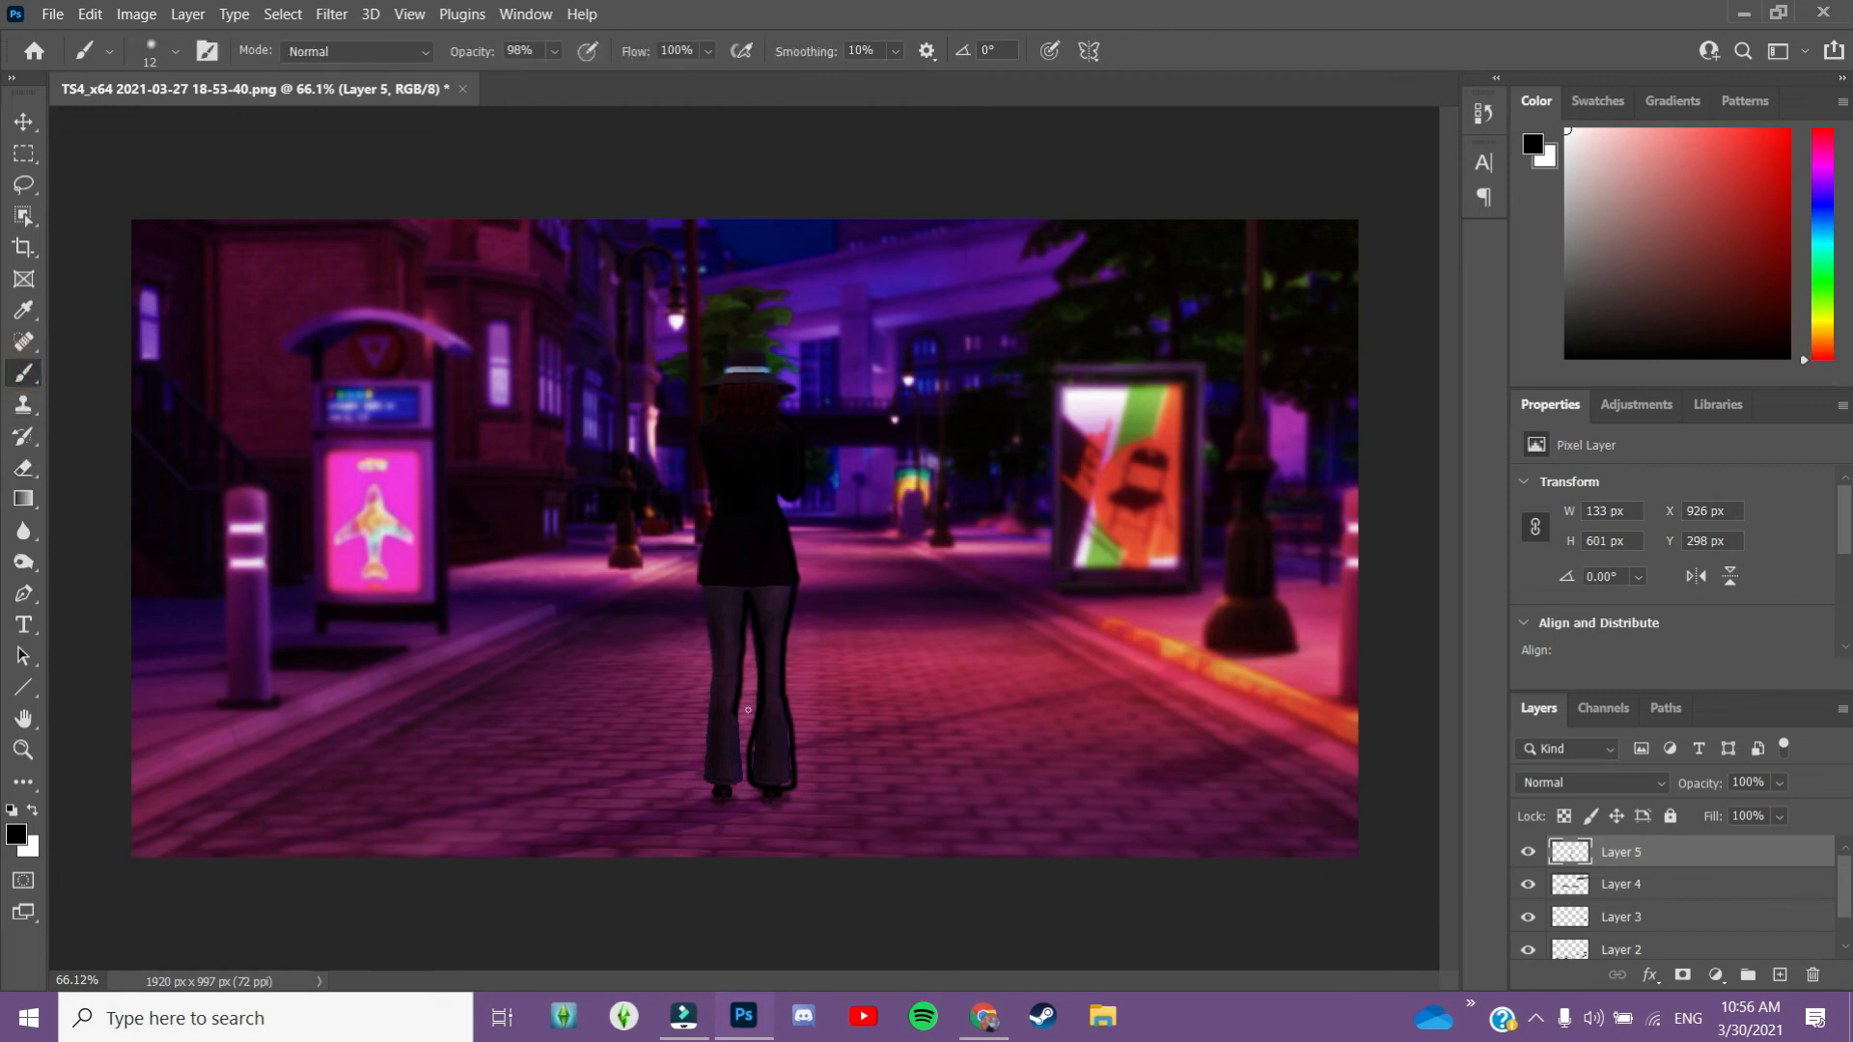
{"action": "mouse_move", "coordinate": [737, 708]}
{"action": "left_mouse_down"}
{"action": "mouse_move", "coordinate": [748, 776]}
{"action": "mouse_move", "coordinate": [711, 787]}
{"action": "mouse_move", "coordinate": [712, 687]}
{"action": "left_mouse_up"}
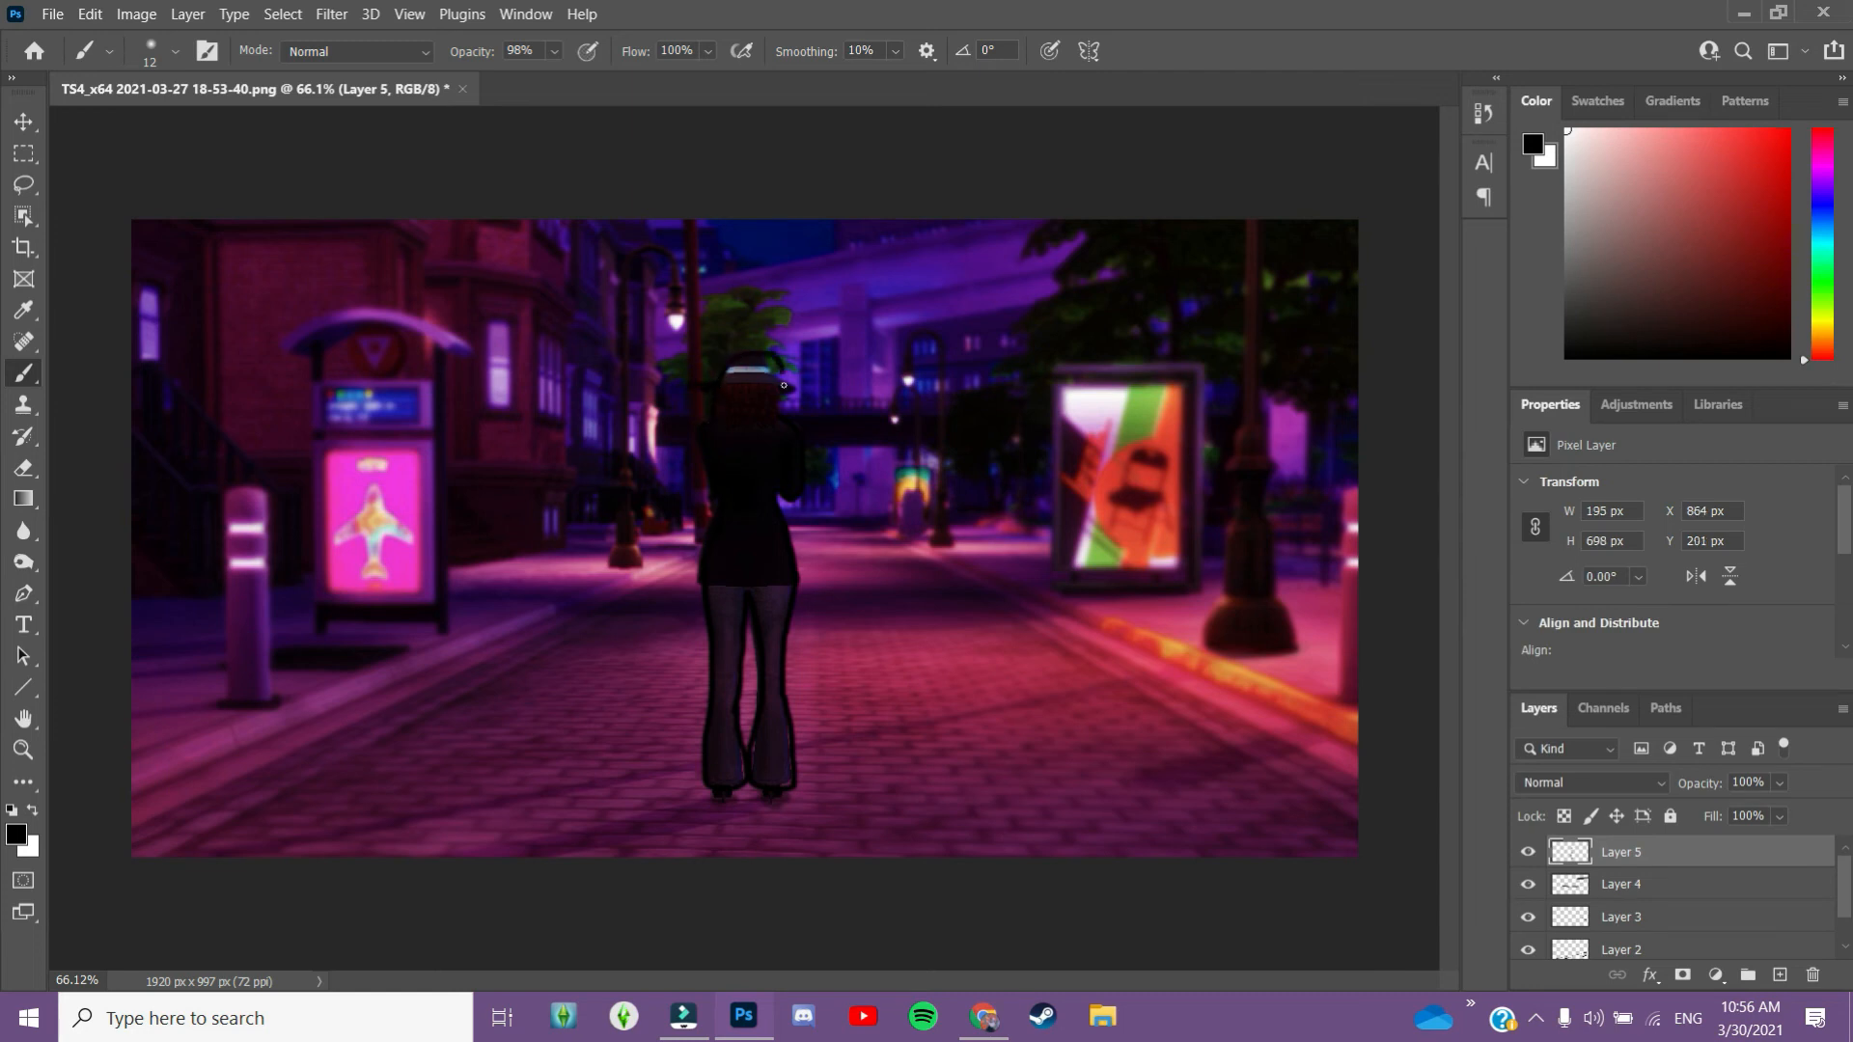
{"action": "key", "text": "ctrl+z"}
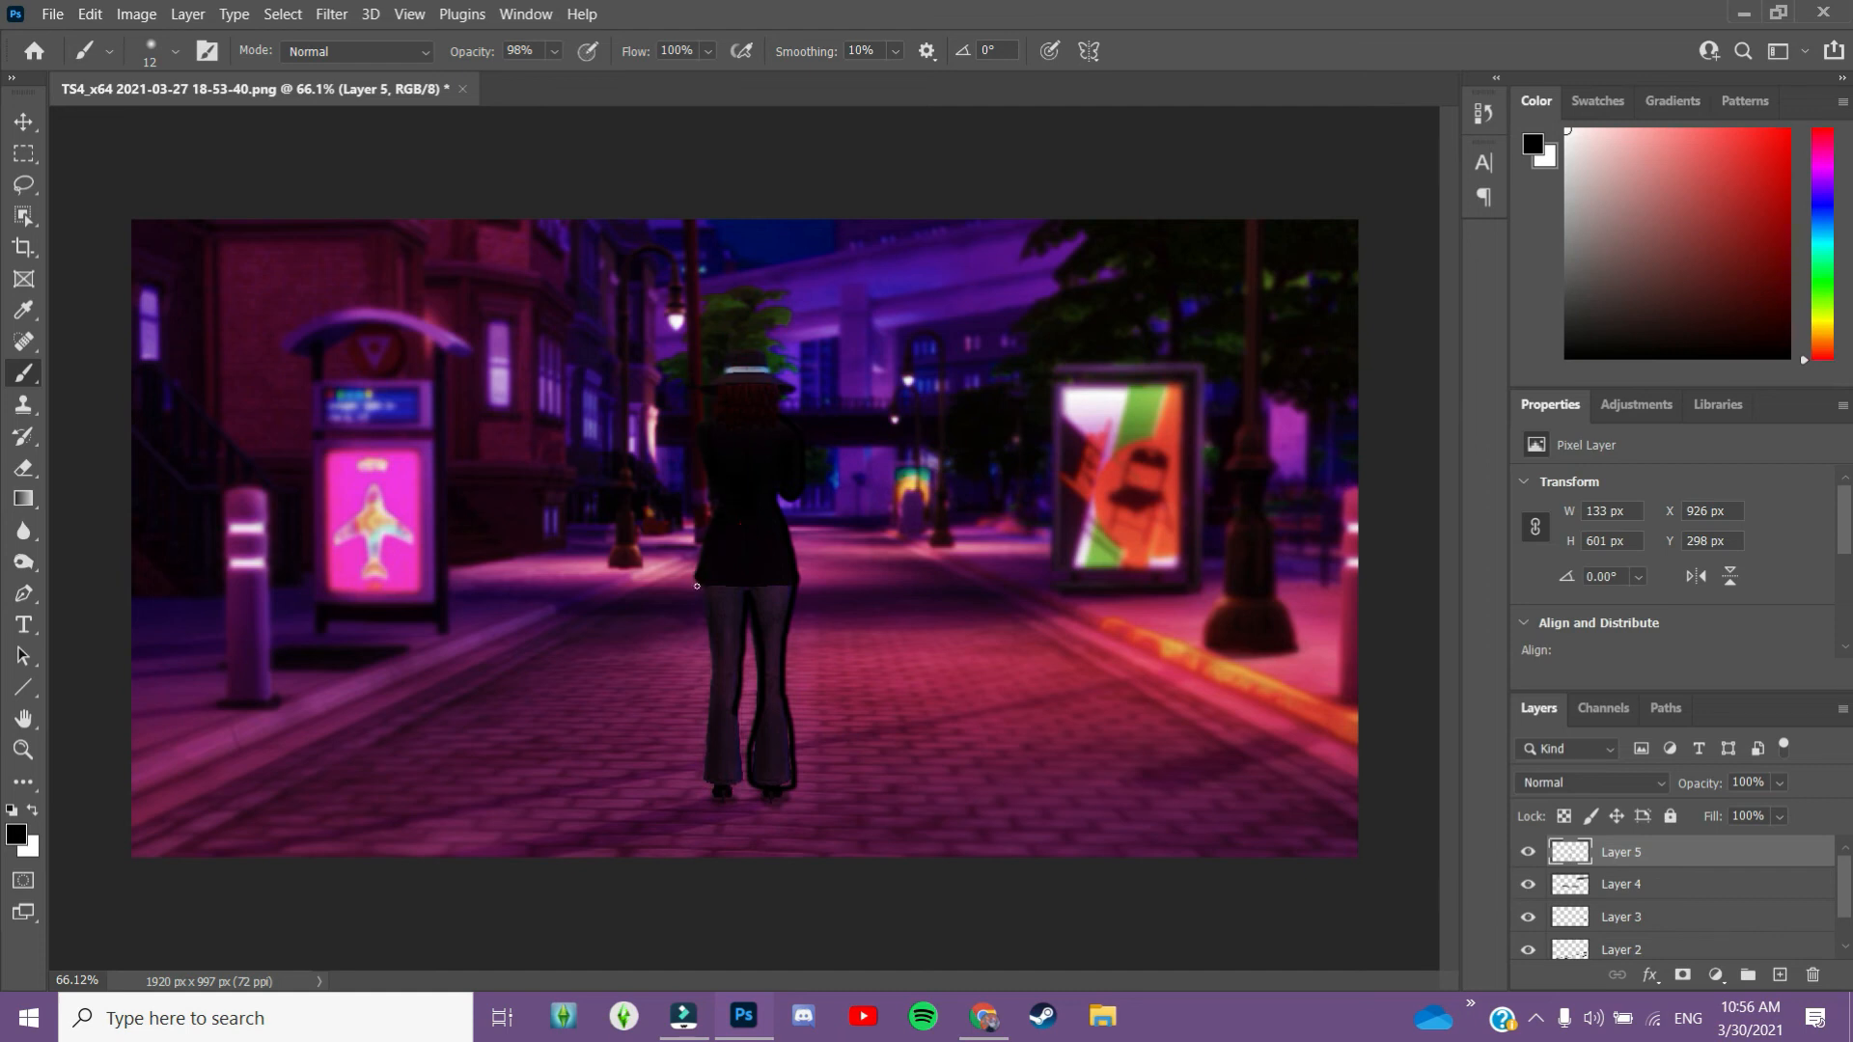
{"action": "left_click_drag", "start_coordinate": [709, 661], "coordinate": [711, 726]}
{"action": "left_click_drag", "start_coordinate": [738, 724], "coordinate": [737, 769]}
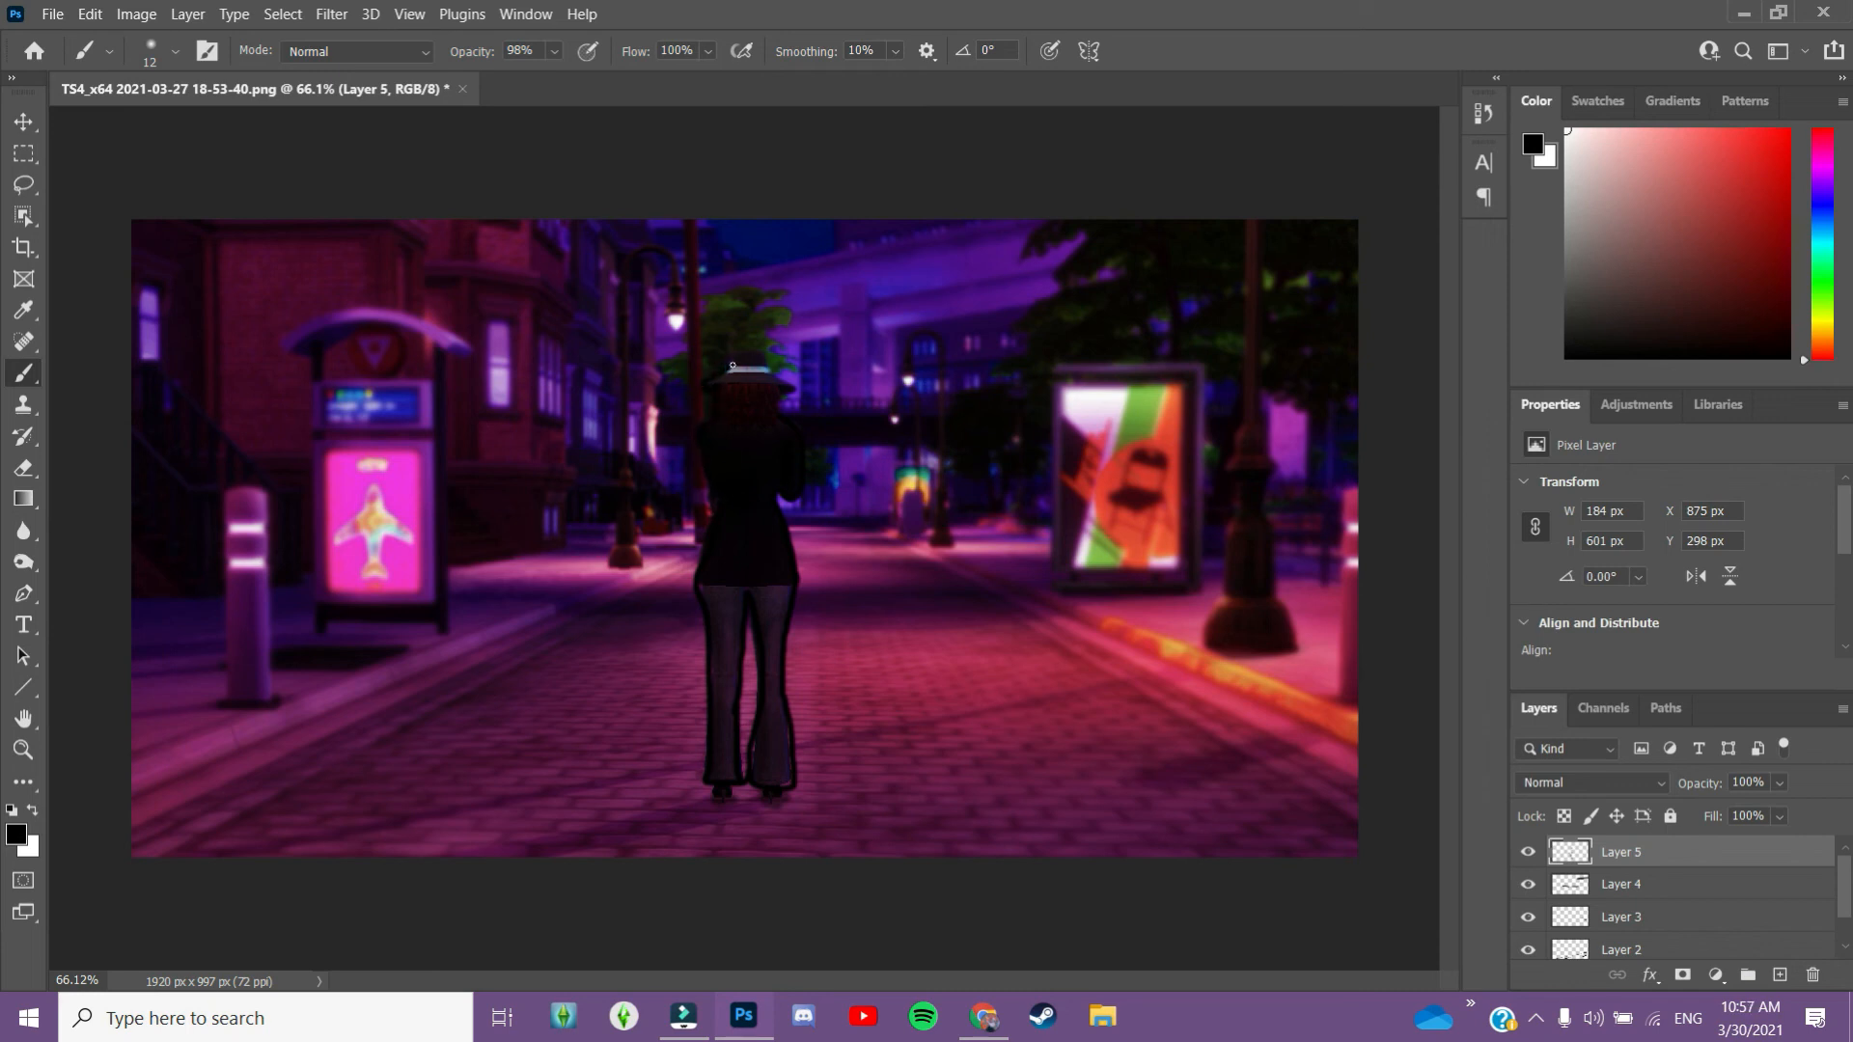
Finish the black outline around the character's hat and set the opacity of Layer 5 to 21%
{"action": "left_click_drag", "start_coordinate": [786, 386], "coordinate": [790, 395]}
{"action": "left_click", "coordinate": [1781, 783]}
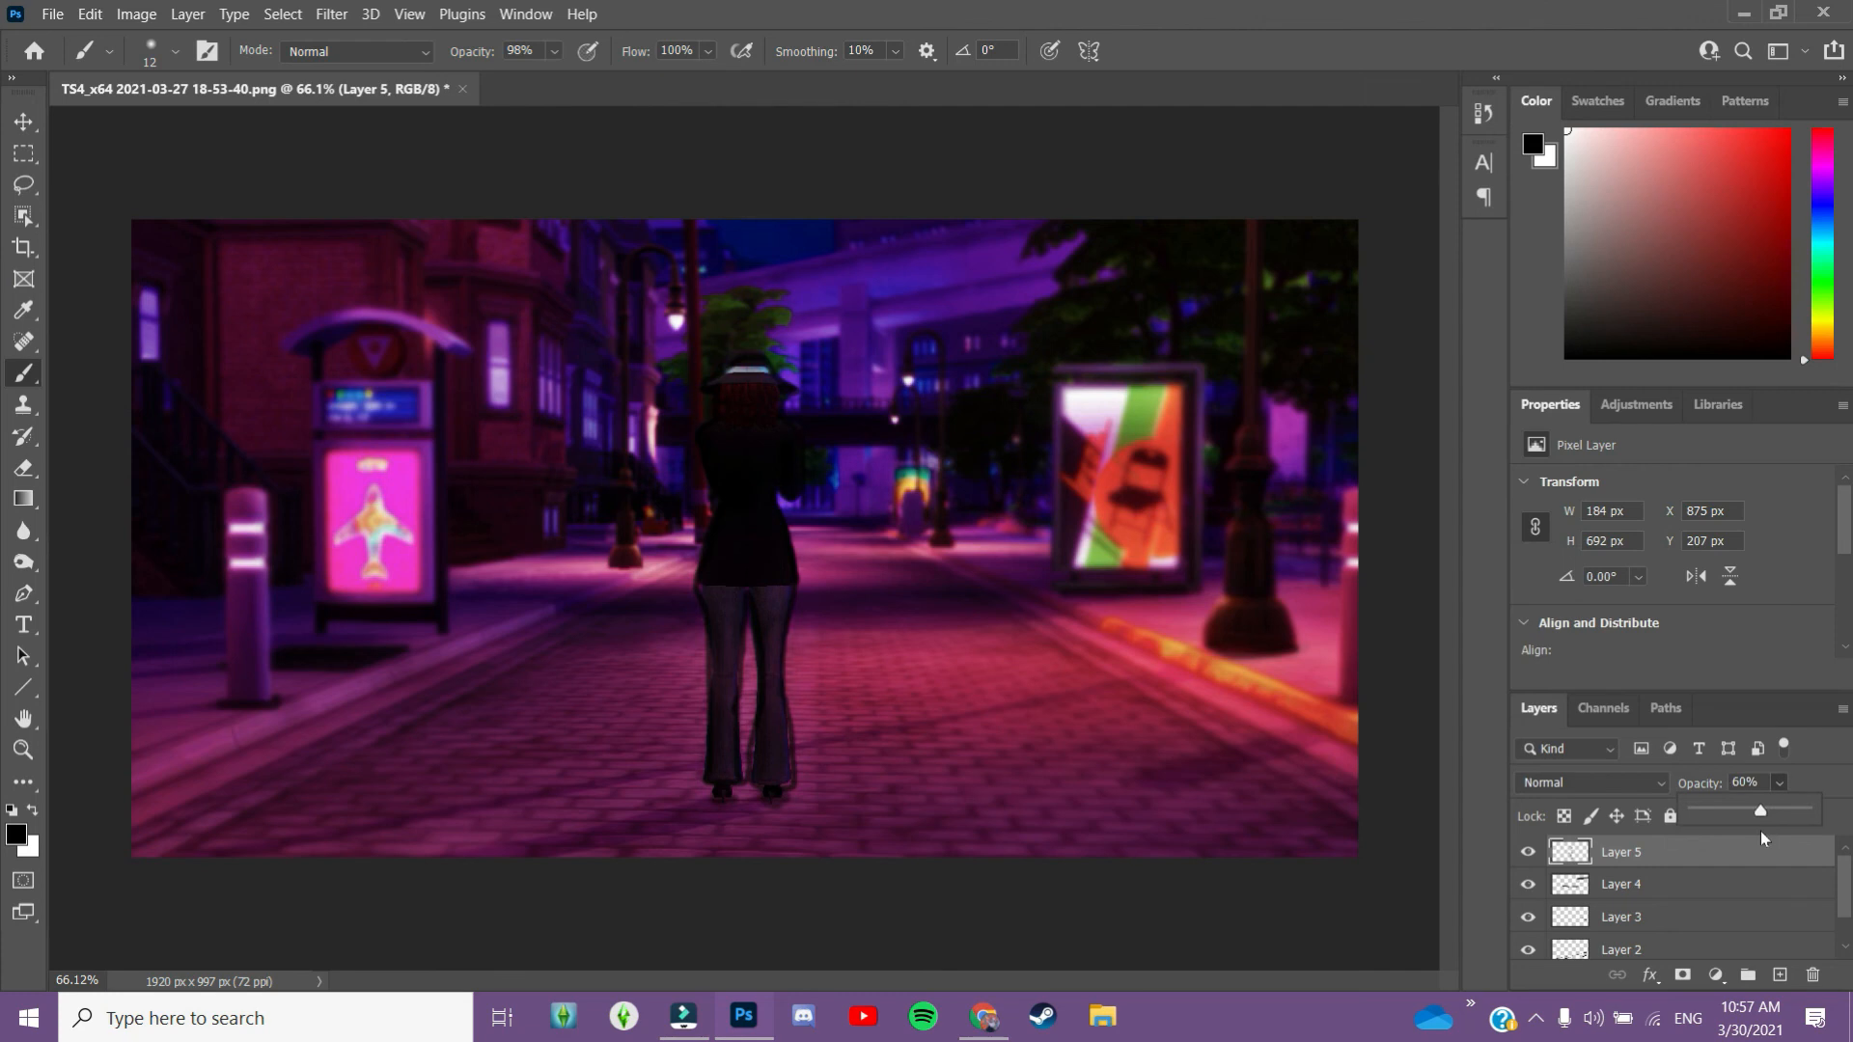
{"action": "left_click_drag", "start_coordinate": [1734, 827], "coordinate": [1729, 826]}
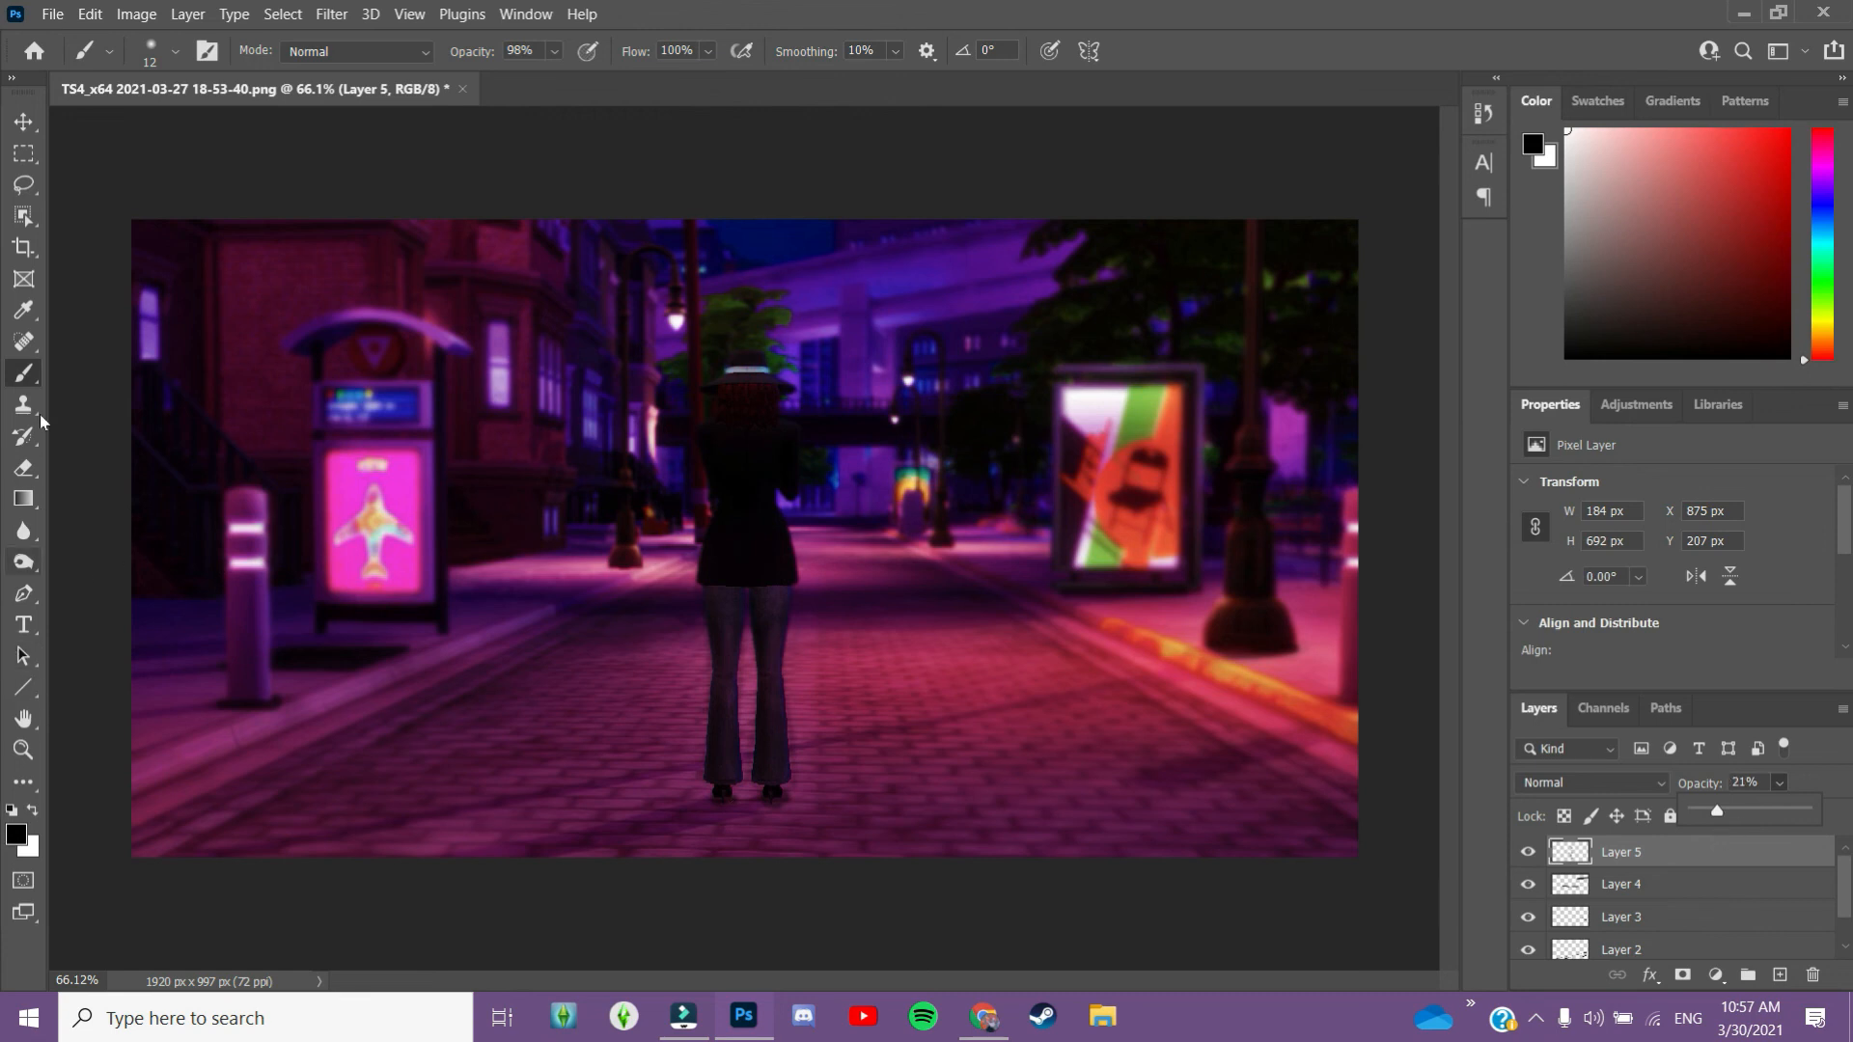
Soften the painted character outline on Layer 5 with the Blur tool at 100% strength
{"action": "left_click", "coordinate": [23, 530]}
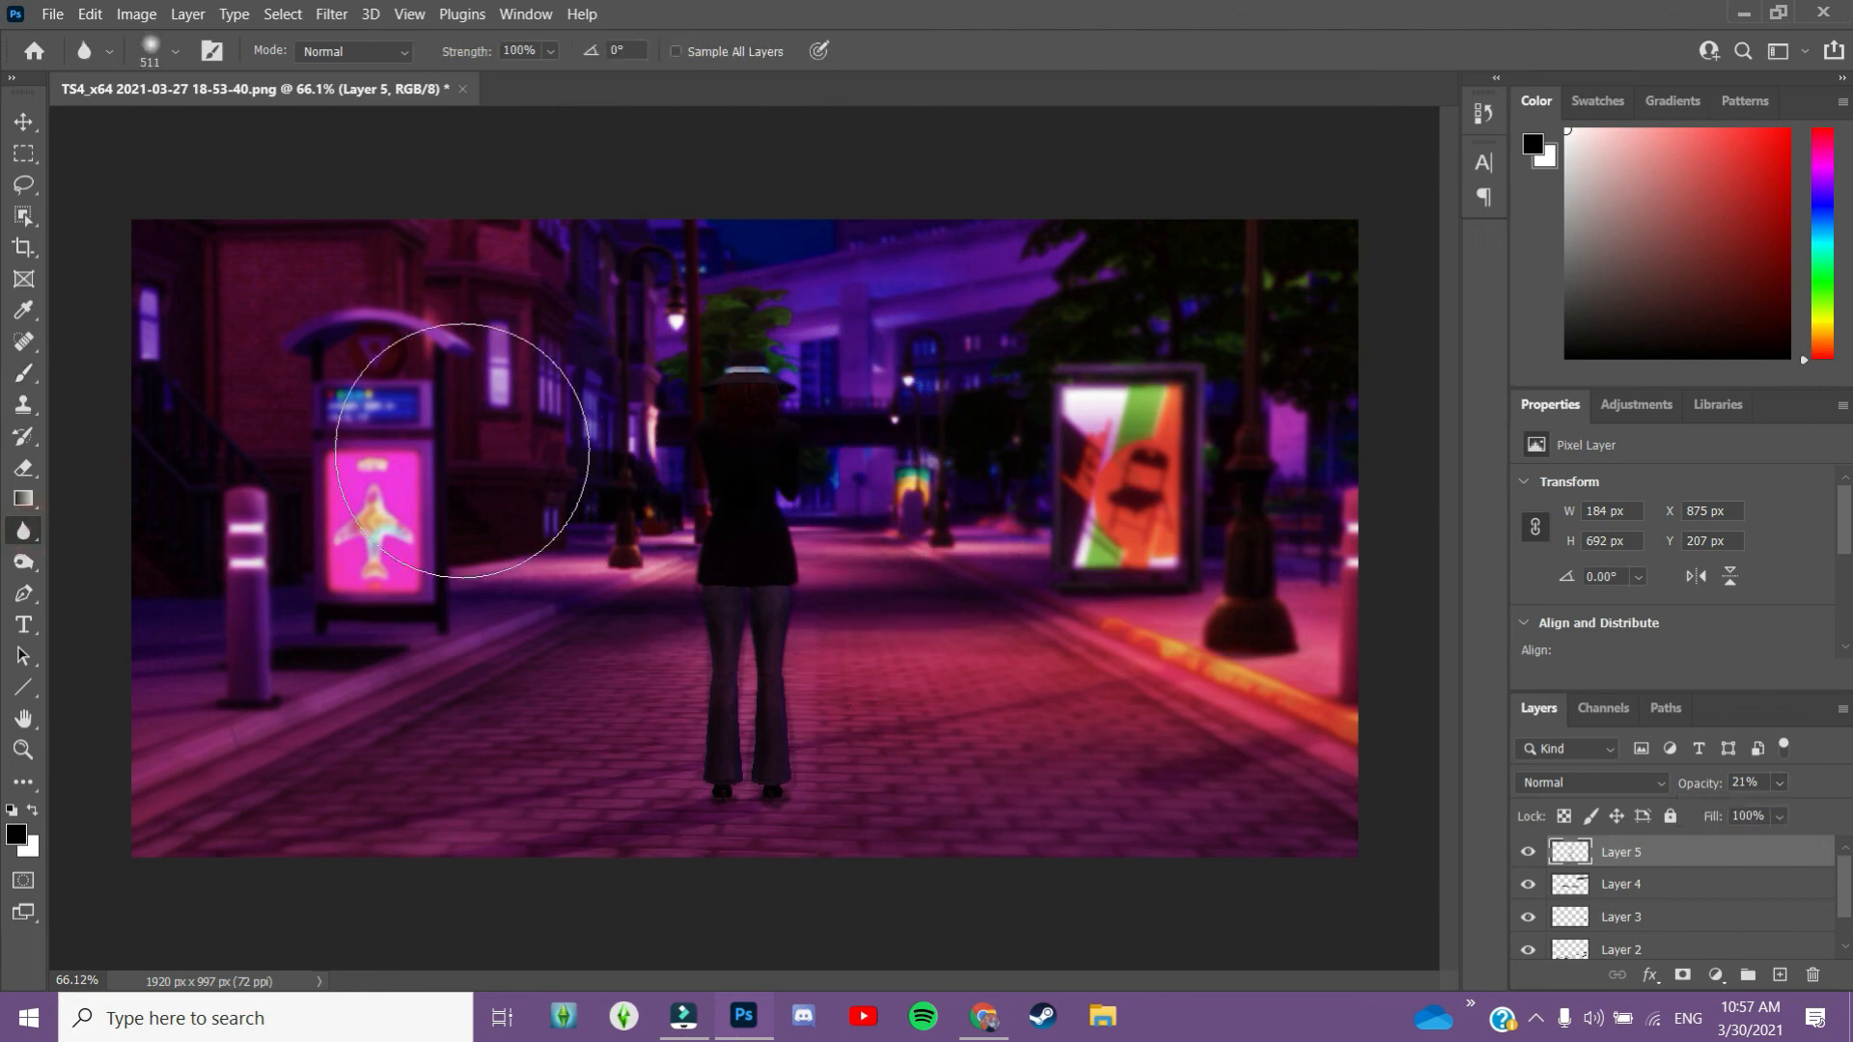
{"action": "left_click", "coordinate": [938, 258]}
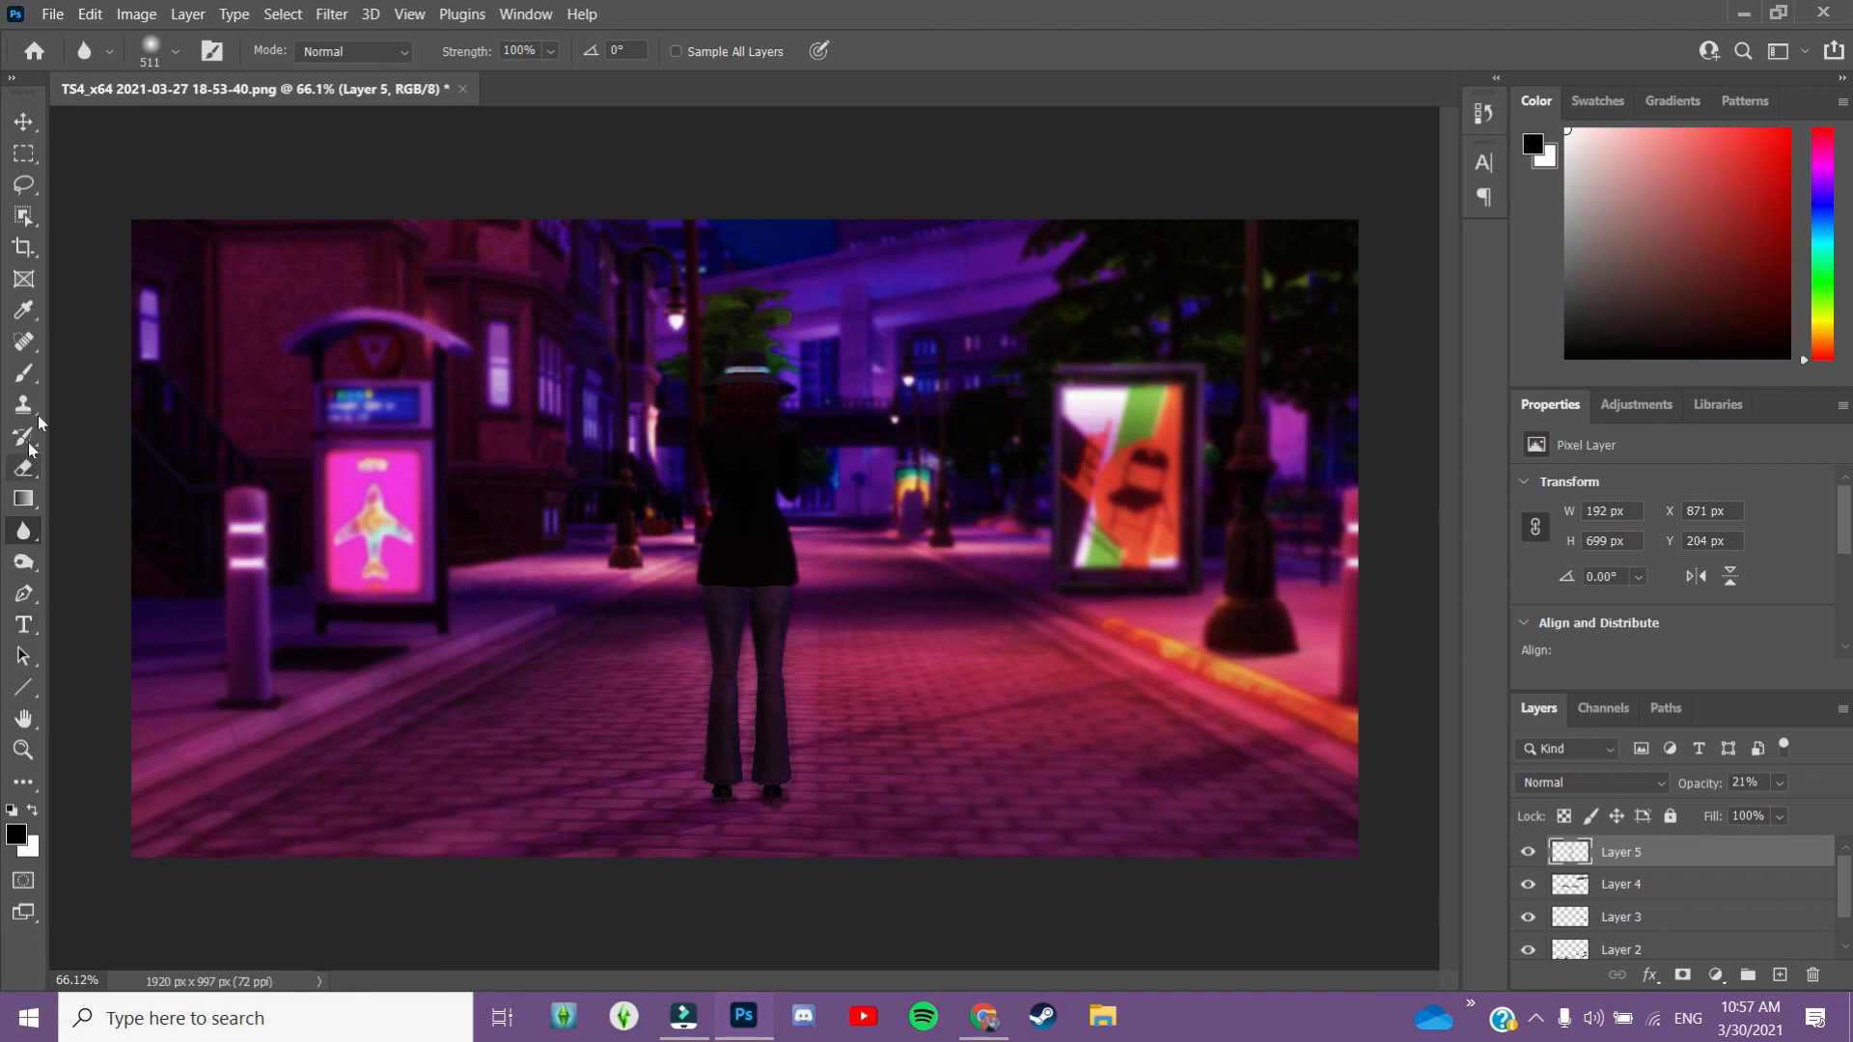
Activate the Horizontal Type tool for adding text to the street image
{"action": "left_click", "coordinate": [26, 371]}
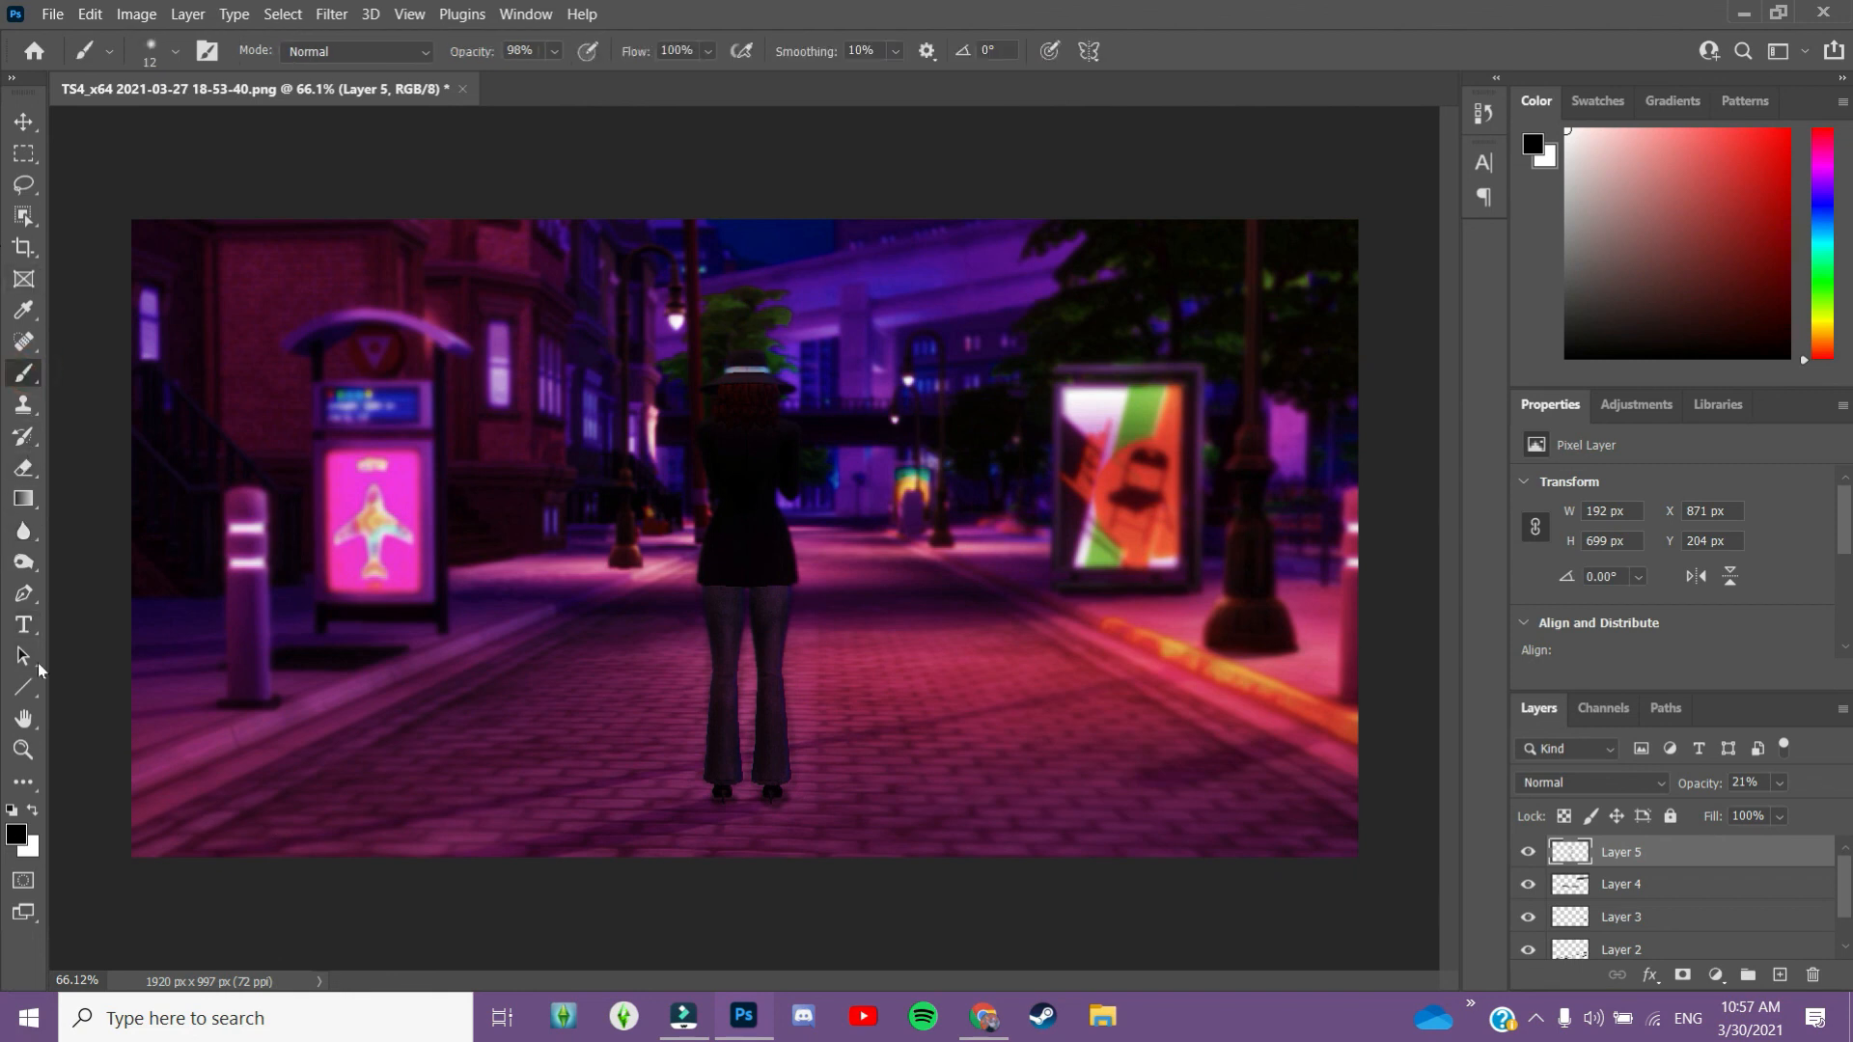
{"action": "left_click", "coordinate": [25, 626]}
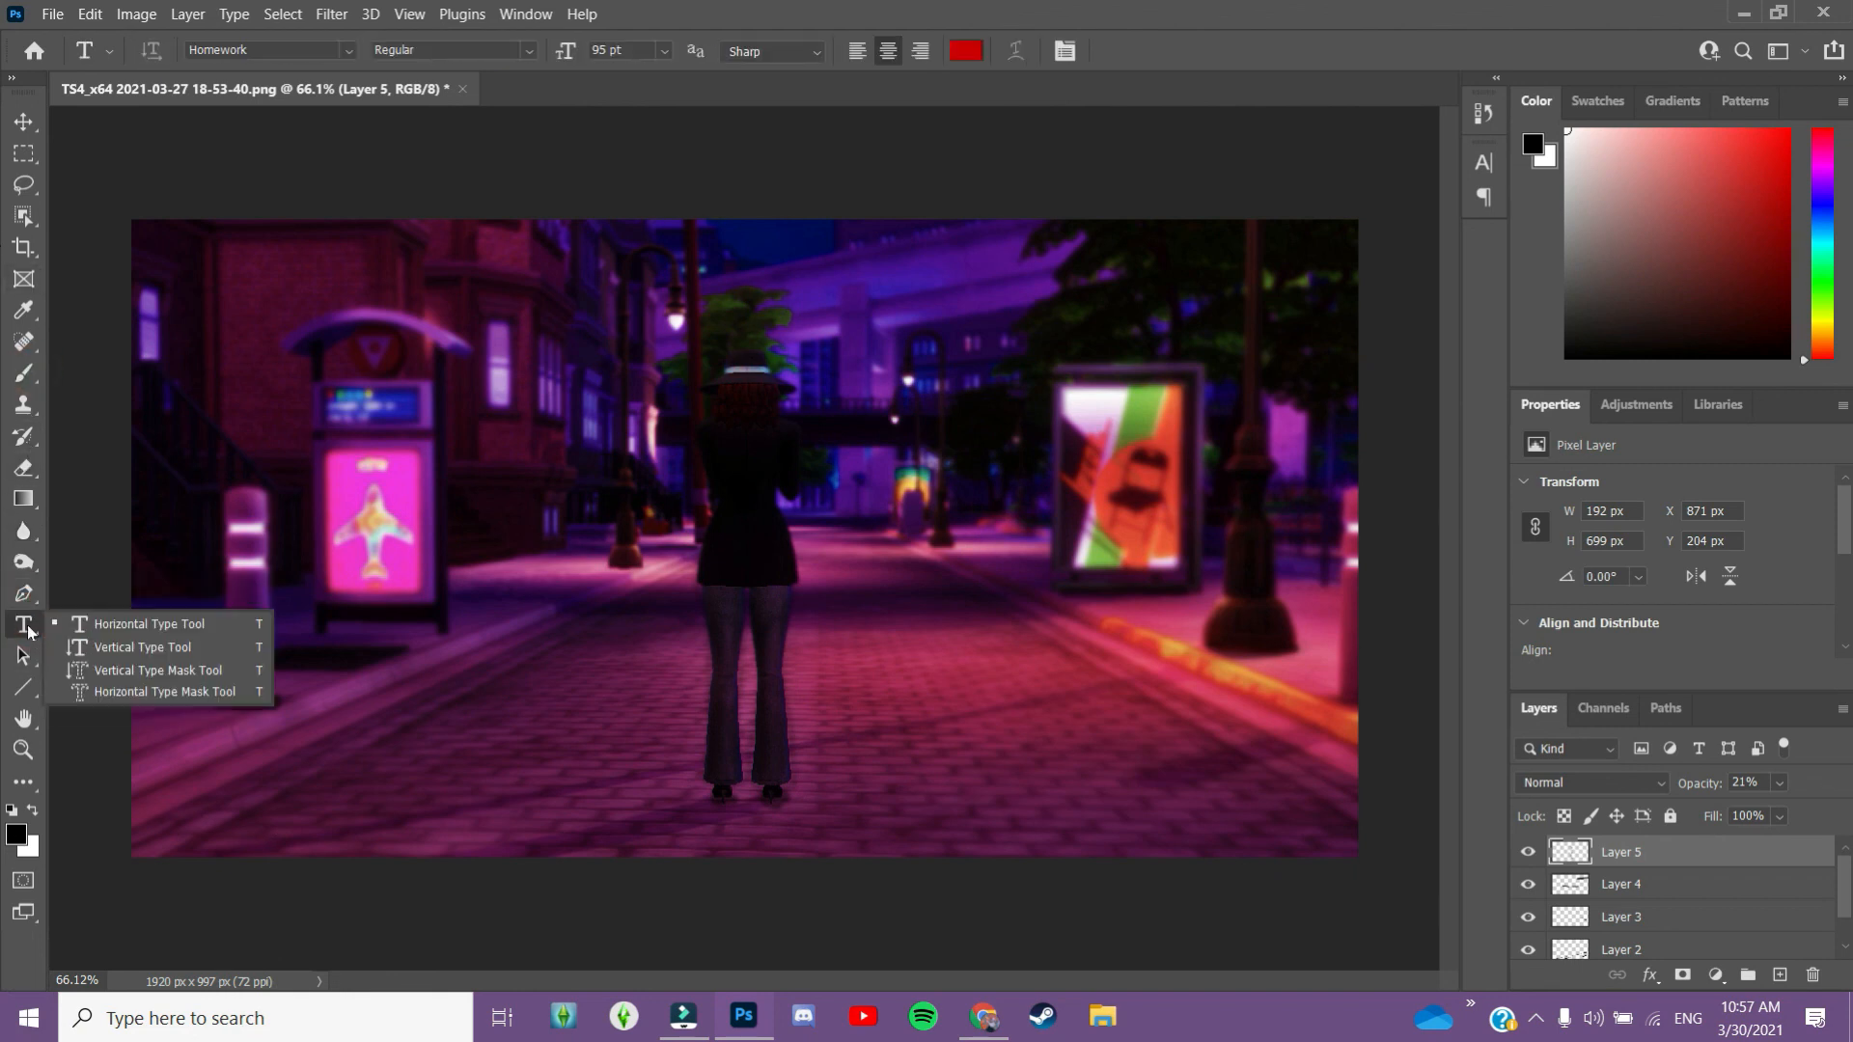
{"action": "left_click", "coordinate": [103, 625]}
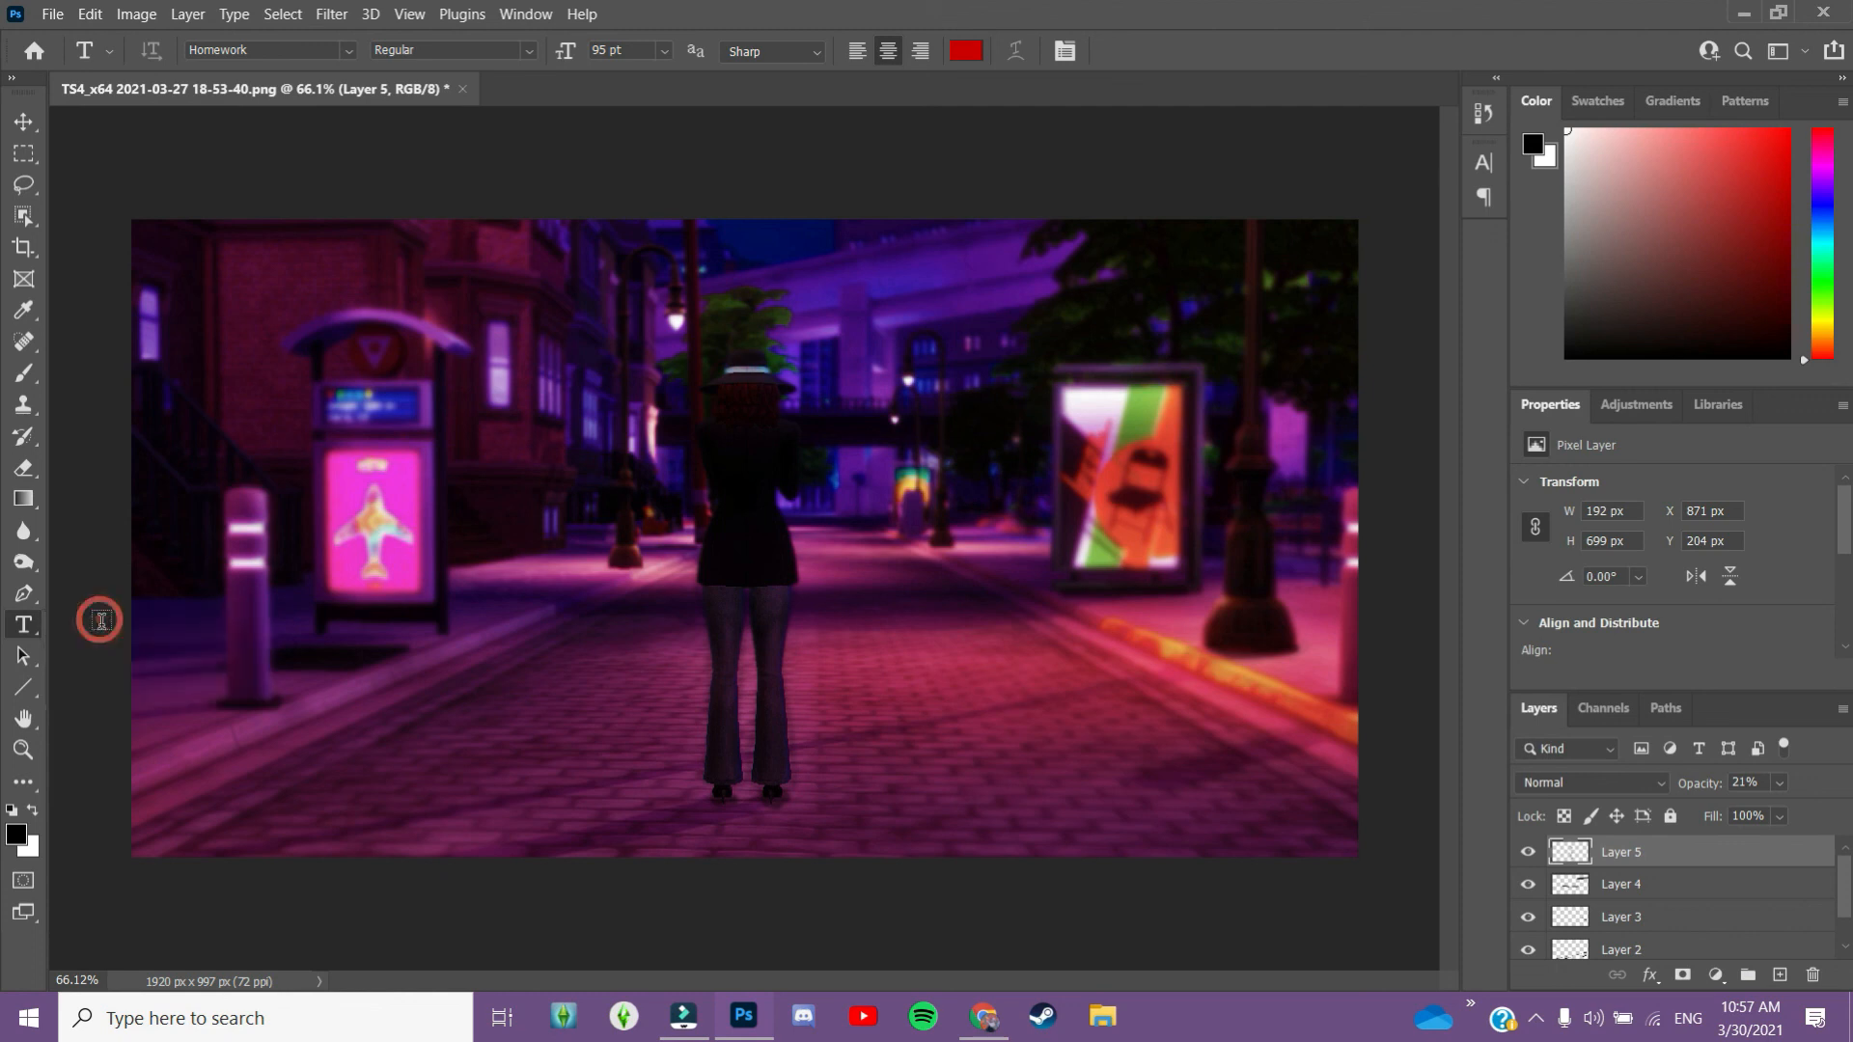